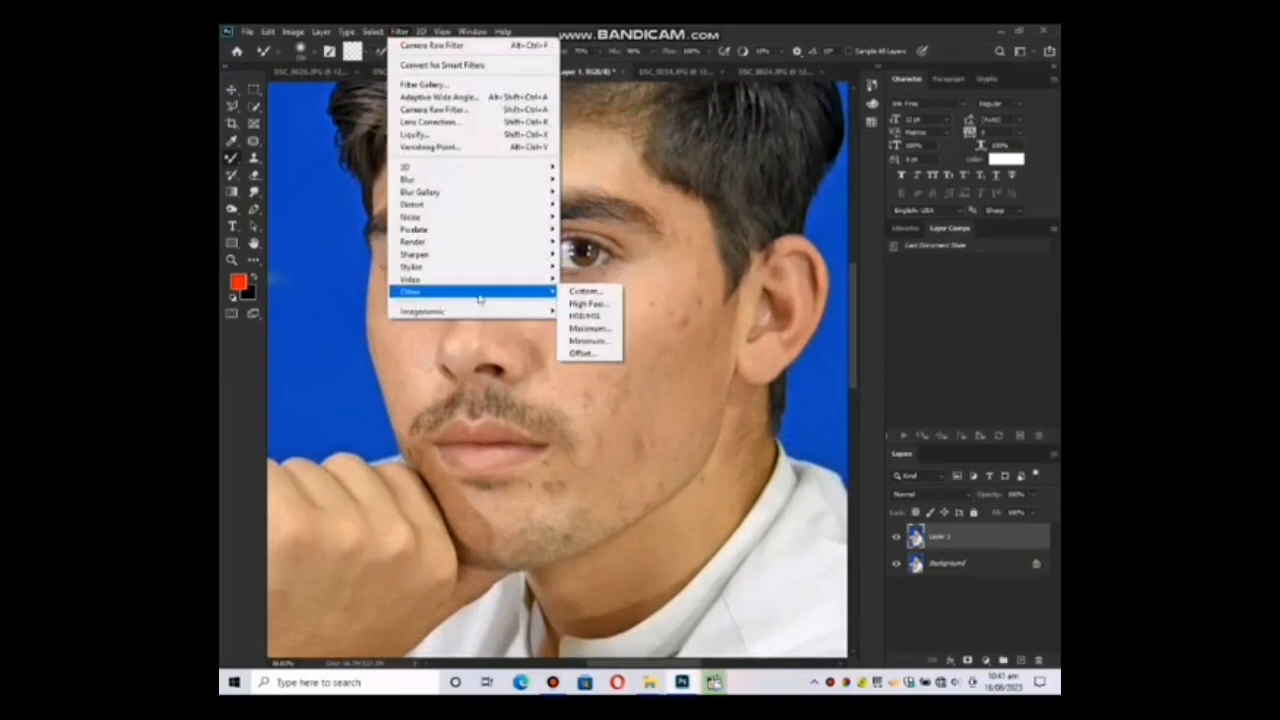
Apply a High Pass filter with a very small radius to Layer 1.
{"action": "left_click", "coordinate": [589, 303]}
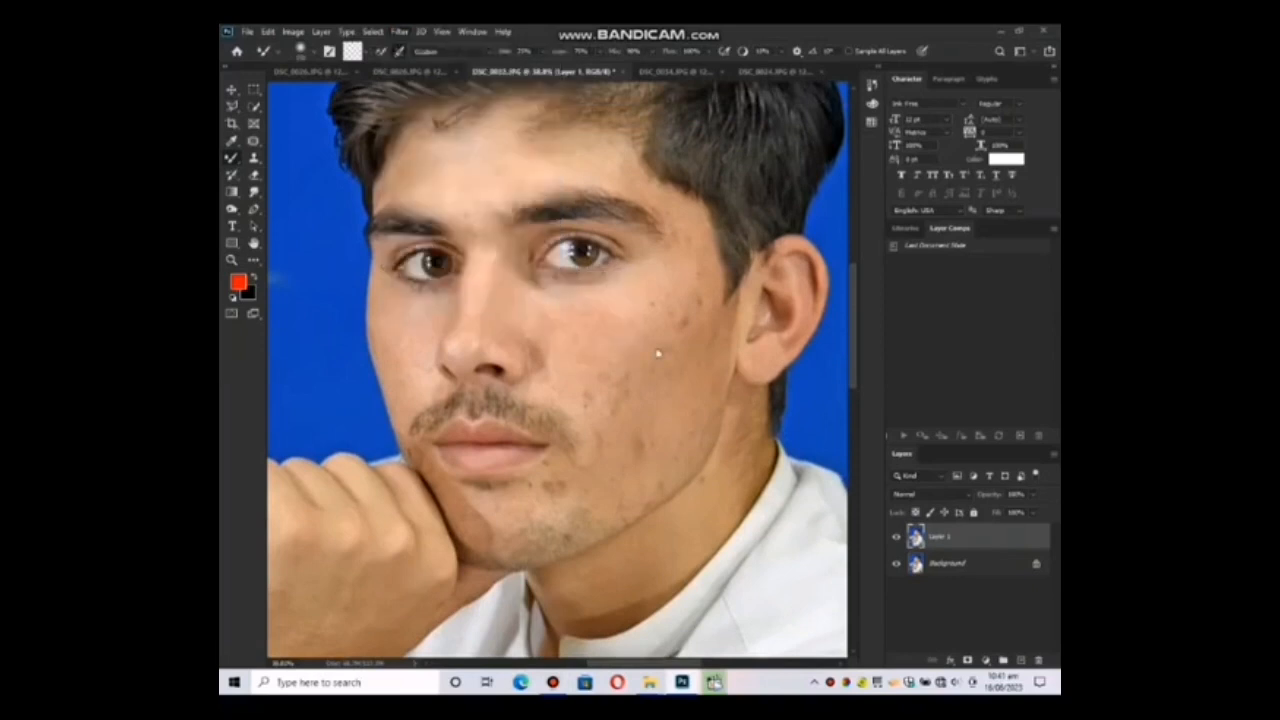
{"action": "left_click_drag", "start_coordinate": [565, 358], "coordinate": [542, 358]}
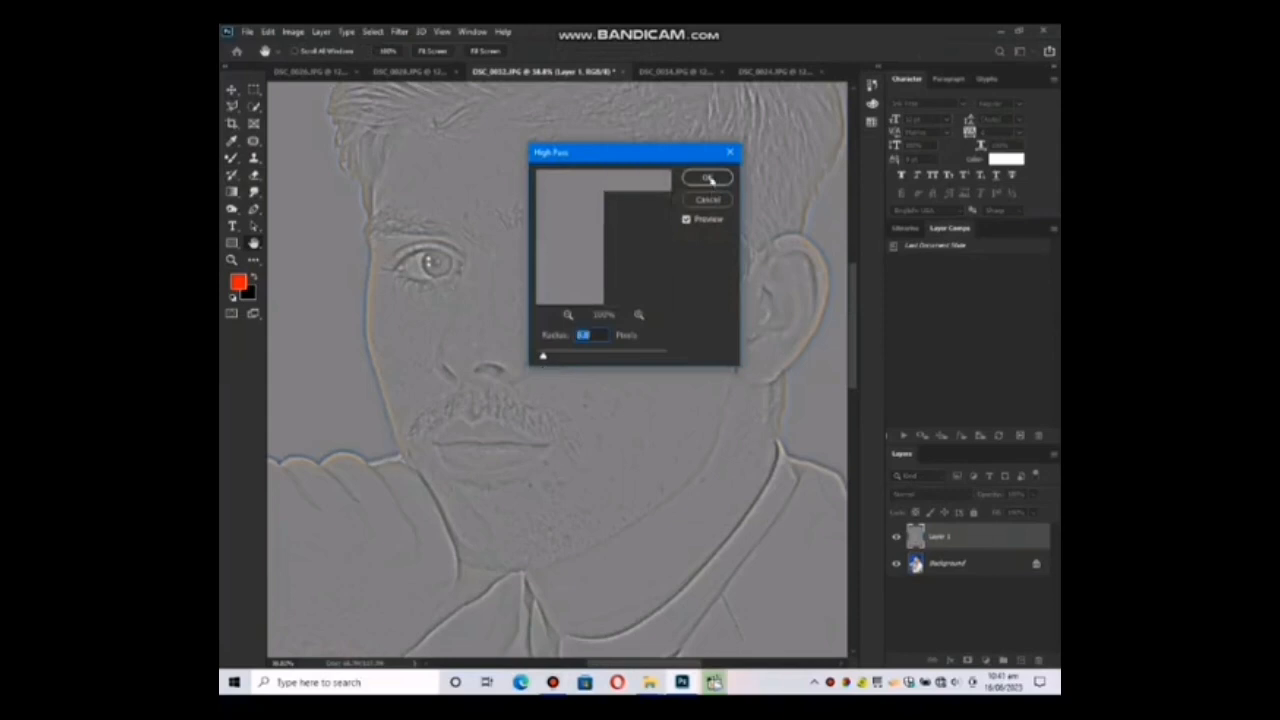
{"action": "left_click", "coordinate": [709, 179]}
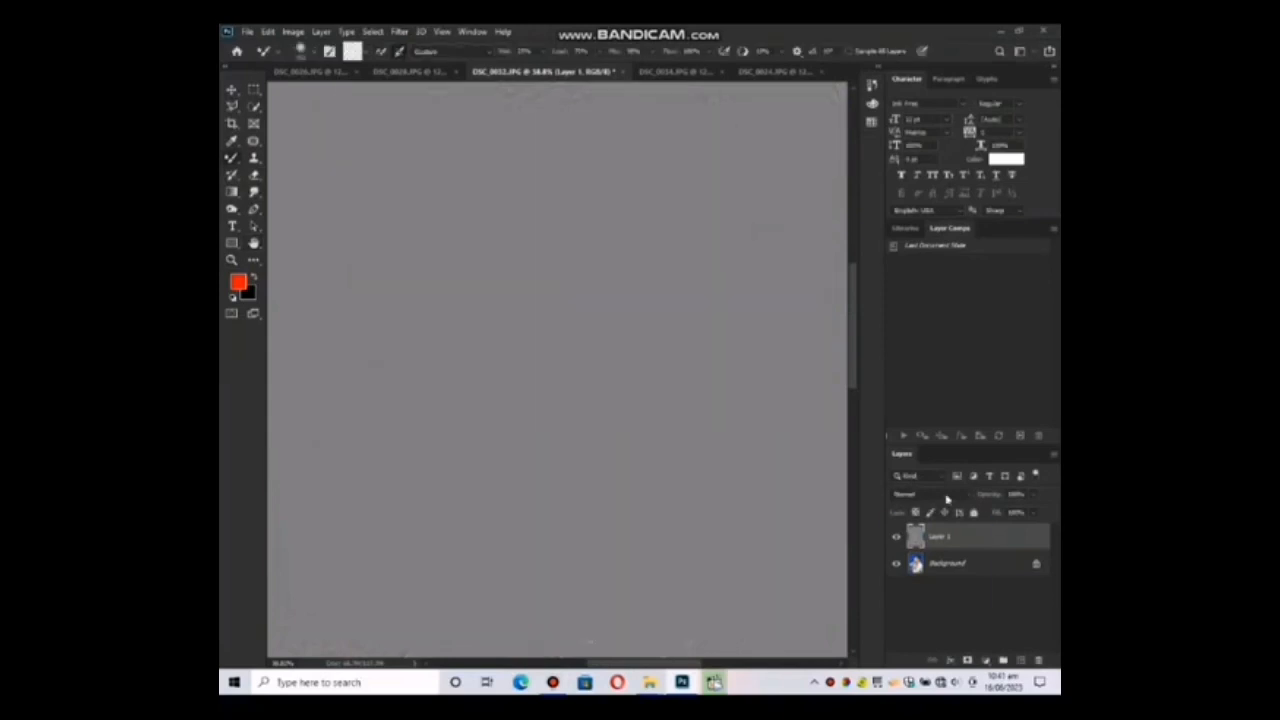
Change the high-pass layer's blending mode so the photo shows through, and make the Background layer active.
{"action": "left_click", "coordinate": [945, 496]}
{"action": "left_click", "coordinate": [918, 540]}
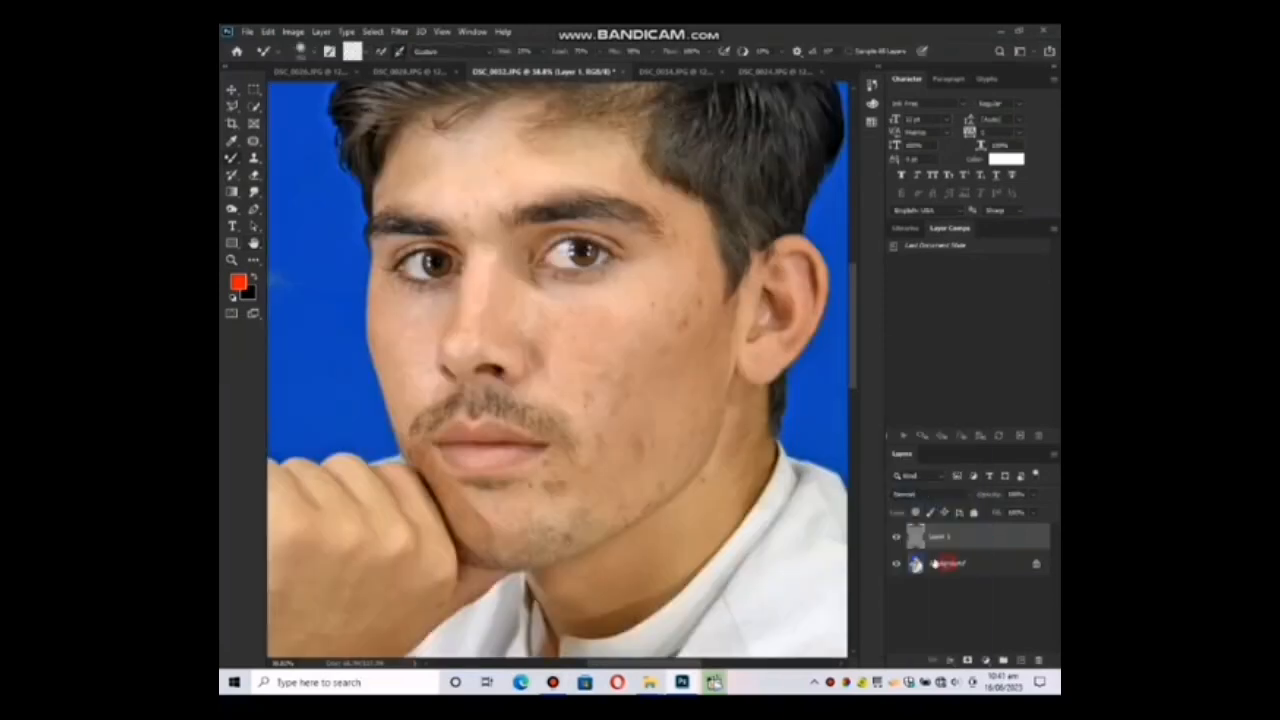
{"action": "left_click", "coordinate": [940, 563]}
Smooth the forehead skin above both eyebrows on the Background layer using an enlarged Mixer Brush.
{"action": "scroll", "coordinate": [610, 350], "scroll_direction": "up", "scroll_amount": 2}
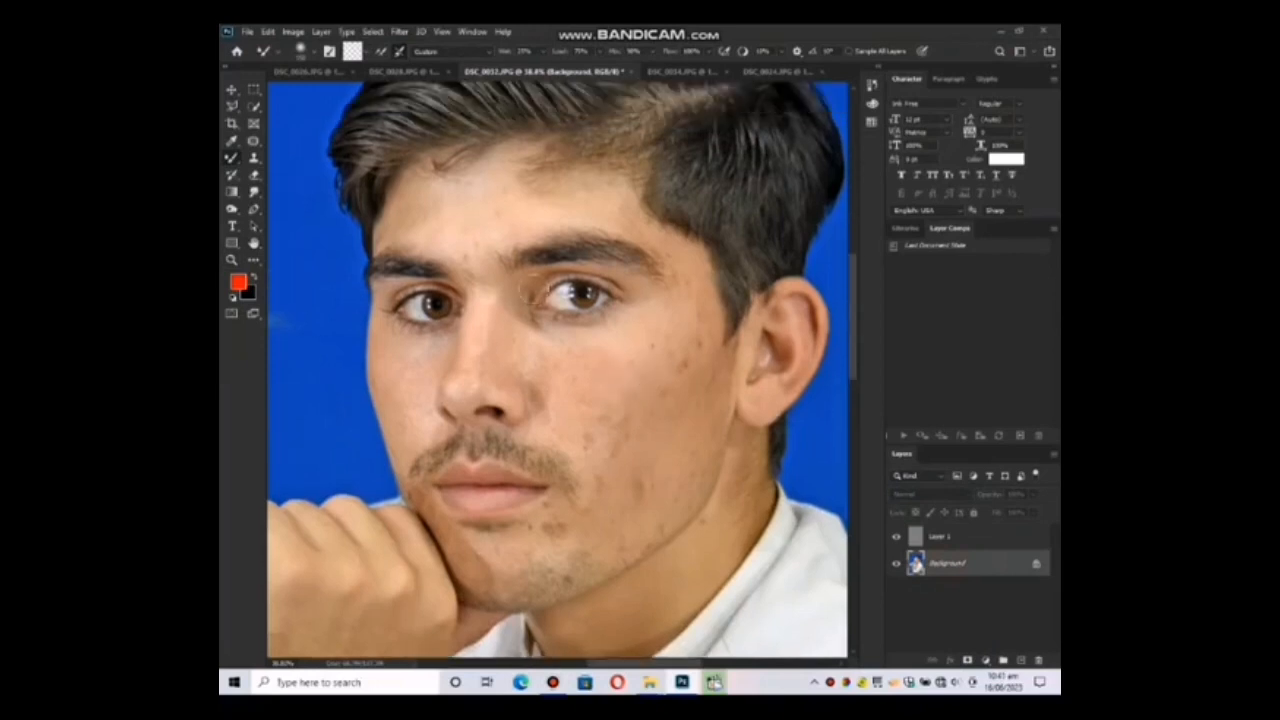
{"action": "scroll", "coordinate": [530, 288], "scroll_direction": "up", "scroll_amount": 1}
{"action": "mouse_move", "coordinate": [473, 241]}
{"action": "left_mouse_down"}
{"action": "mouse_move", "coordinate": [457, 266]}
{"action": "mouse_move", "coordinate": [410, 246]}
{"action": "left_mouse_up"}
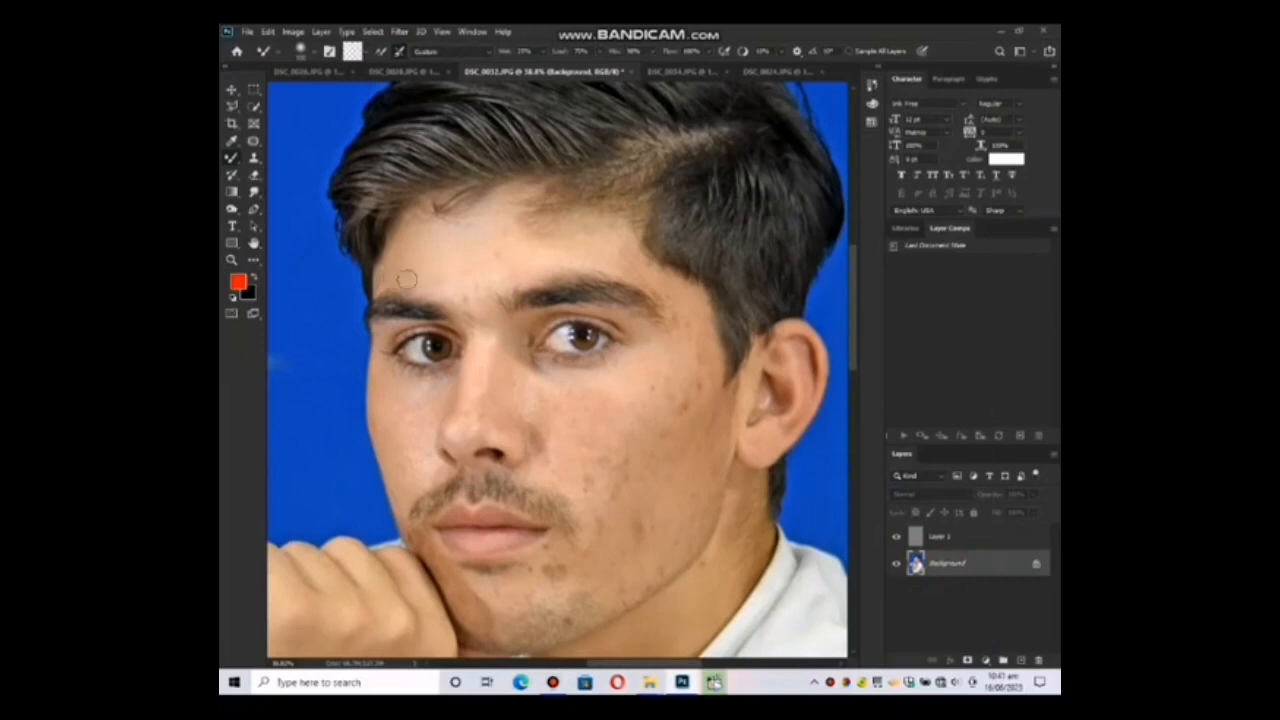
{"action": "key", "text": "bracketright"}
{"action": "key", "text": "bracketright"}
{"action": "key", "text": "bracketright"}
{"action": "key", "text": "bracketright"}
{"action": "mouse_move", "coordinate": [483, 249]}
{"action": "left_mouse_down"}
{"action": "mouse_move", "coordinate": [432, 258]}
{"action": "mouse_move", "coordinate": [445, 287]}
{"action": "mouse_move", "coordinate": [466, 295]}
{"action": "mouse_move", "coordinate": [504, 258]}
{"action": "left_mouse_up"}
{"action": "left_click_drag", "start_coordinate": [590, 248], "coordinate": [563, 236]}
{"action": "left_click_drag", "start_coordinate": [563, 236], "coordinate": [603, 251]}
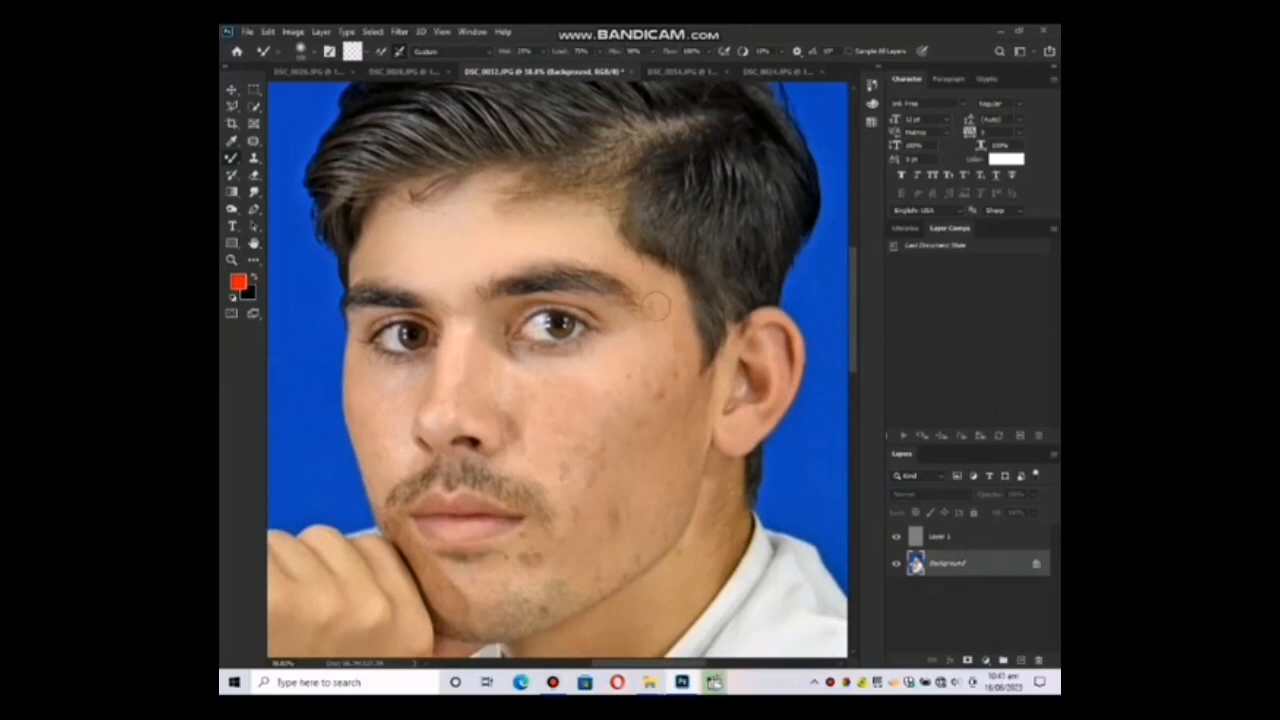
Blend away the spots on the ear-side temple and upper cheek with the Mixer Brush.
{"action": "scroll", "coordinate": [665, 300], "scroll_direction": "down", "scroll_amount": 2}
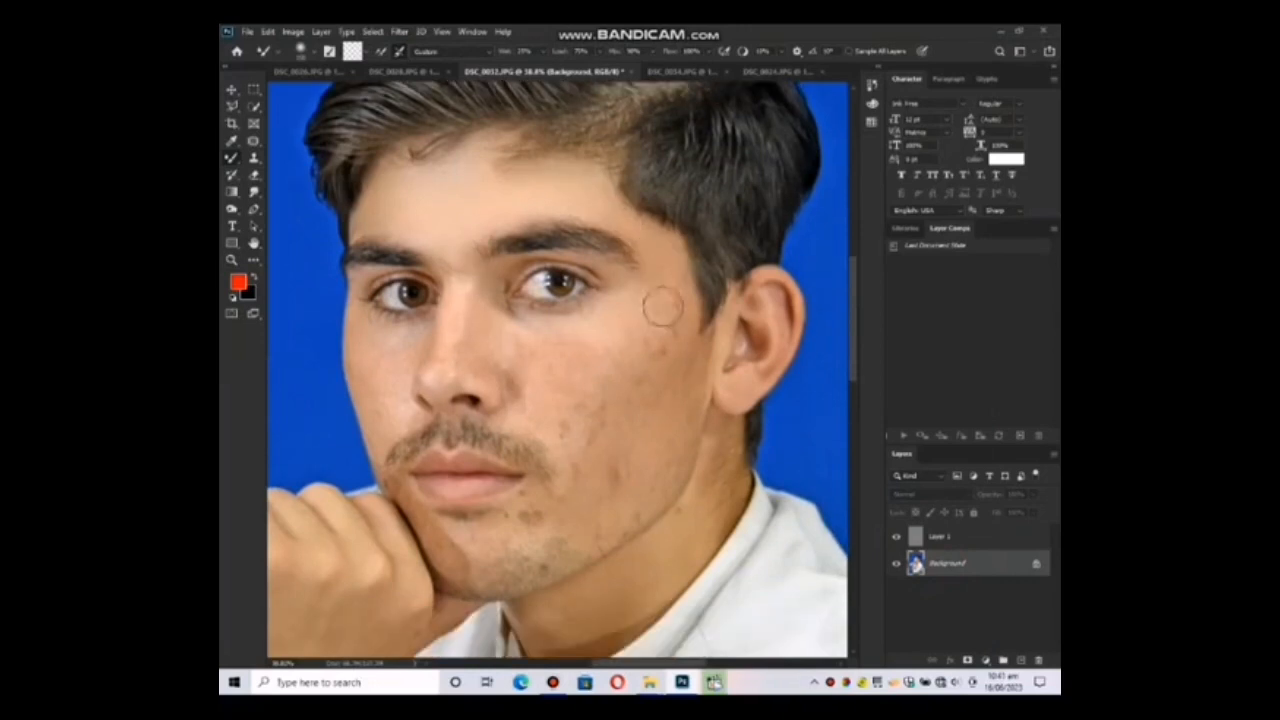
{"action": "scroll", "coordinate": [615, 330], "scroll_direction": "down", "scroll_amount": 2}
{"action": "left_click", "coordinate": [642, 267]}
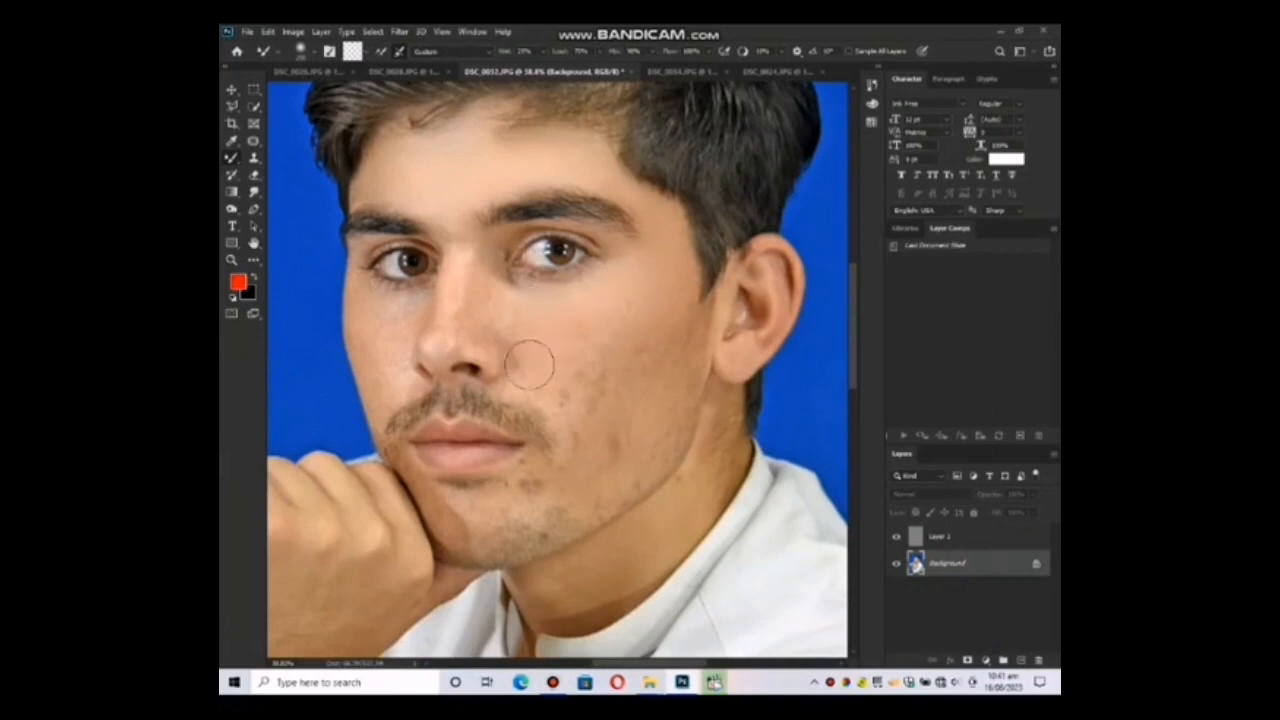
{"action": "scroll", "coordinate": [551, 363], "scroll_direction": "down", "scroll_amount": 1}
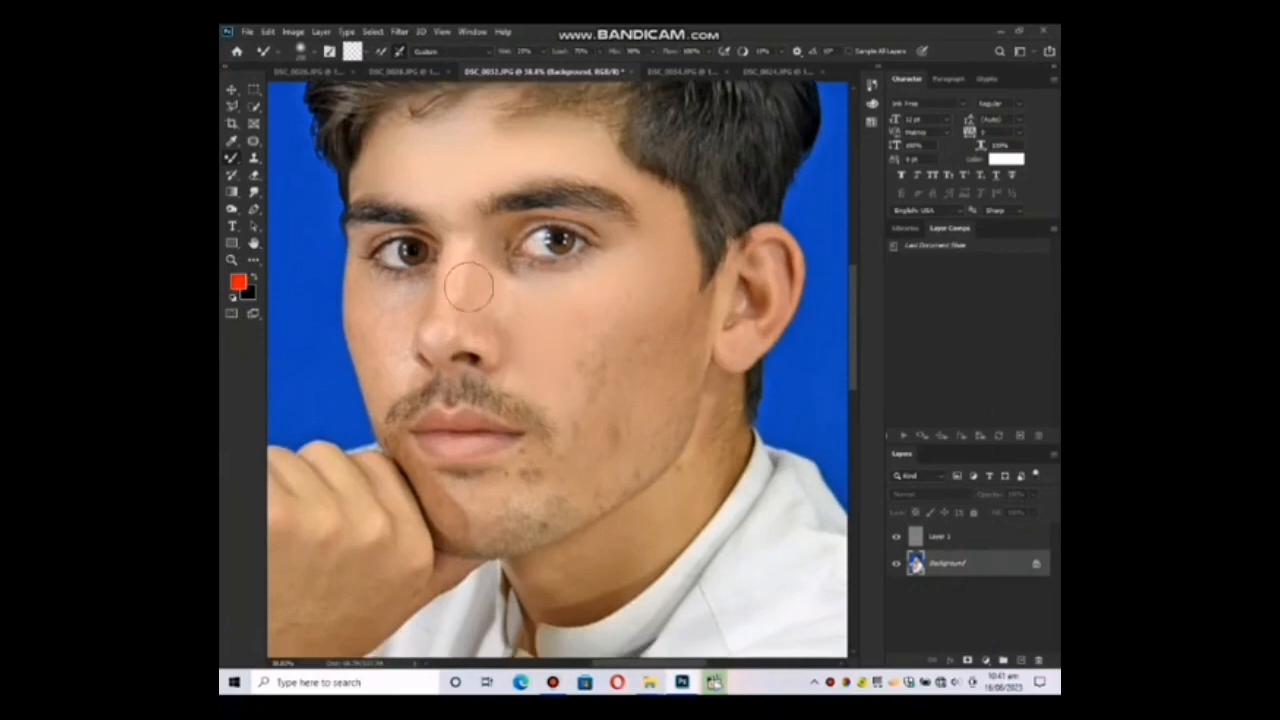
{"action": "left_click", "coordinate": [526, 280]}
Smooth the bridge, side and tip of the nose using a smaller Mixer Brush.
{"action": "left_click", "coordinate": [493, 266]}
{"action": "left_click", "coordinate": [476, 303]}
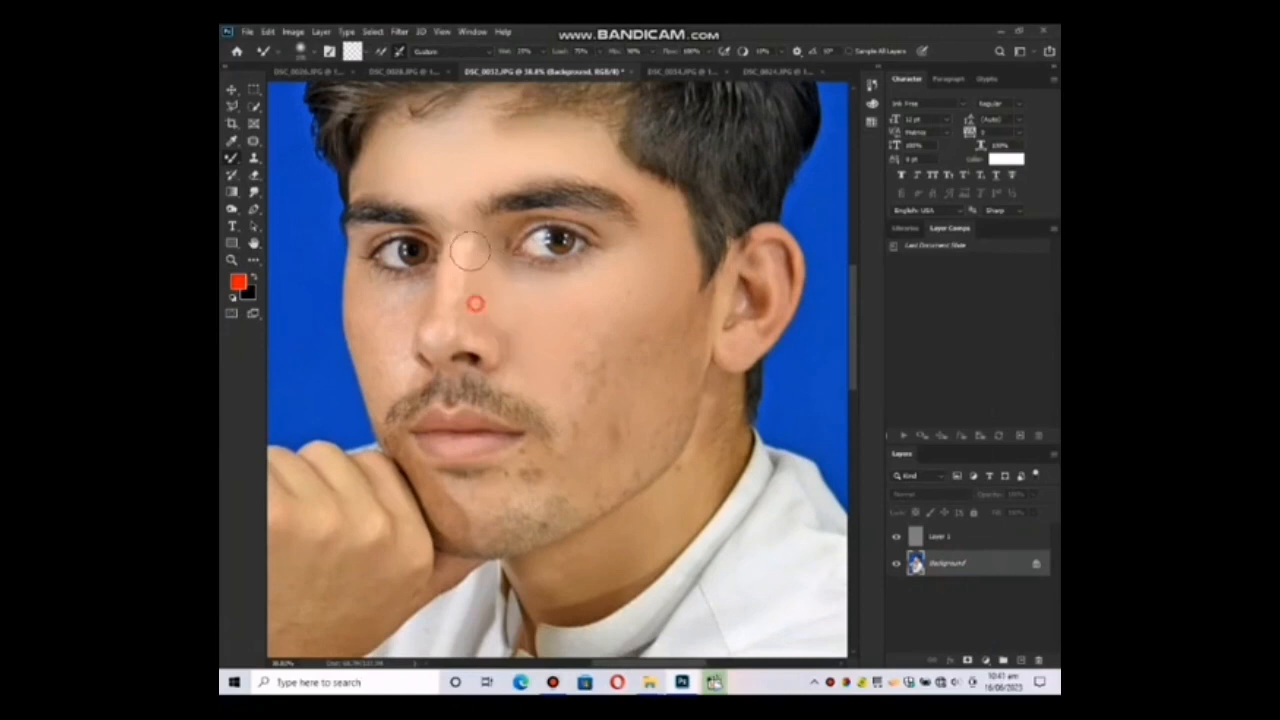
{"action": "right_click", "coordinate": [462, 296]}
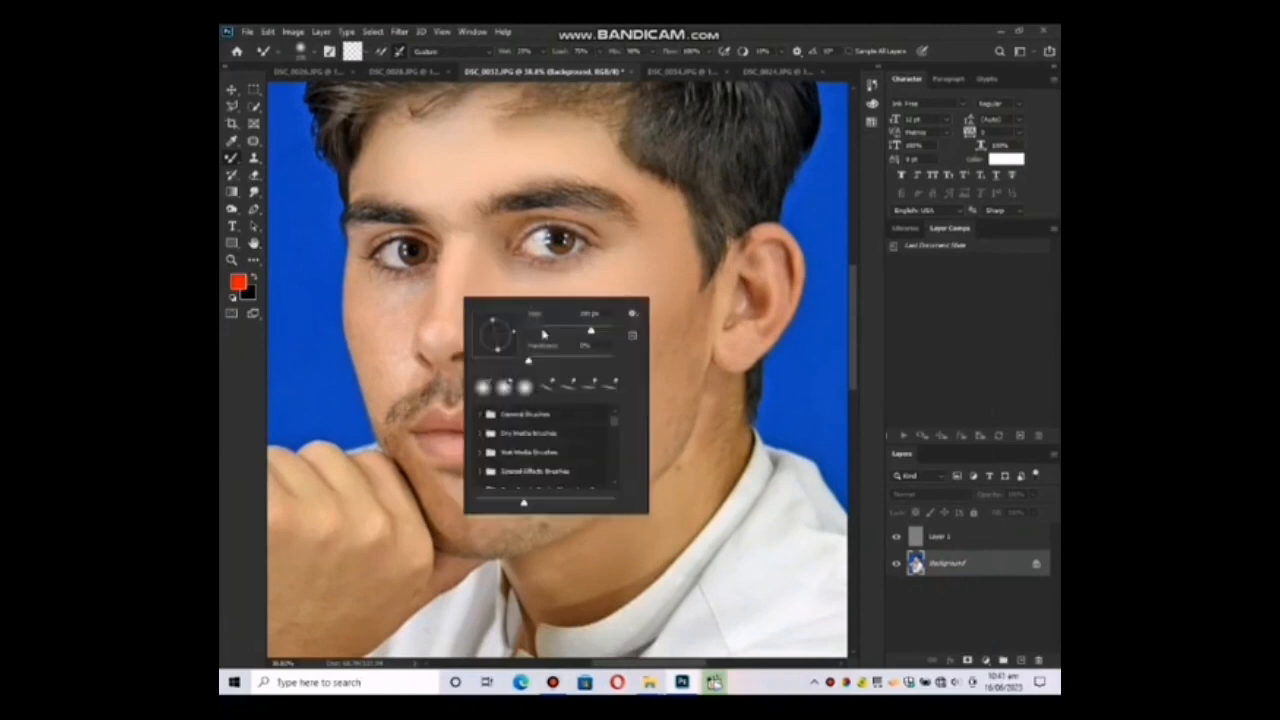
{"action": "left_click", "coordinate": [569, 329]}
{"action": "key", "text": "Return"}
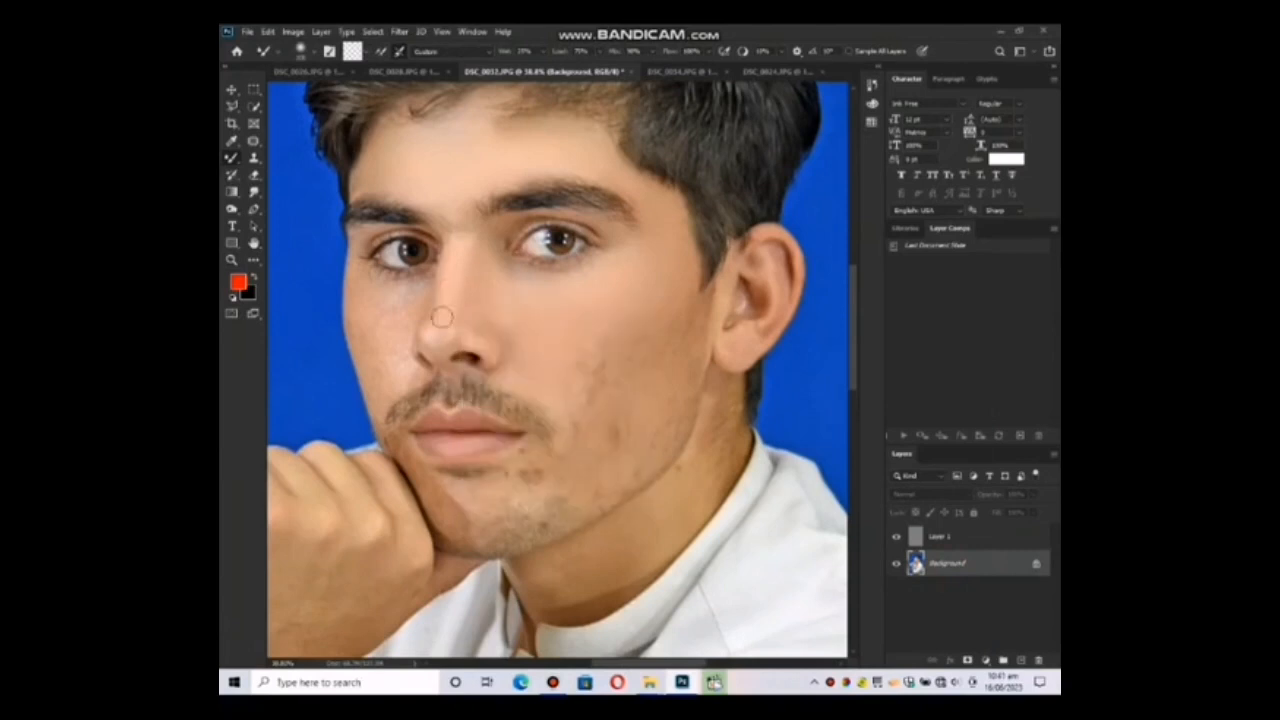
{"action": "left_click", "coordinate": [464, 302]}
{"action": "left_click", "coordinate": [456, 338]}
{"action": "left_click", "coordinate": [431, 334]}
{"action": "left_click", "coordinate": [429, 335]}
Smooth the skin beneath the eye and on the cheek farther from the visible ear.
{"action": "left_click_drag", "start_coordinate": [404, 318], "coordinate": [443, 312]}
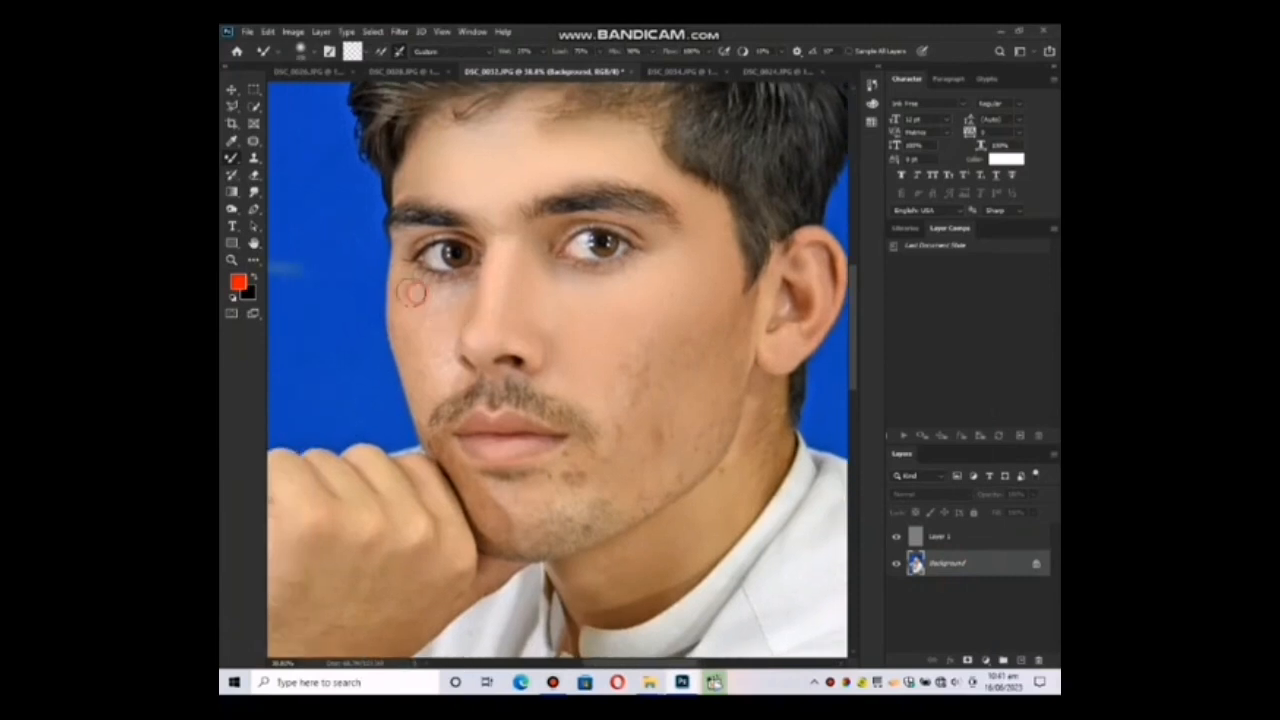
{"action": "left_click", "coordinate": [450, 308]}
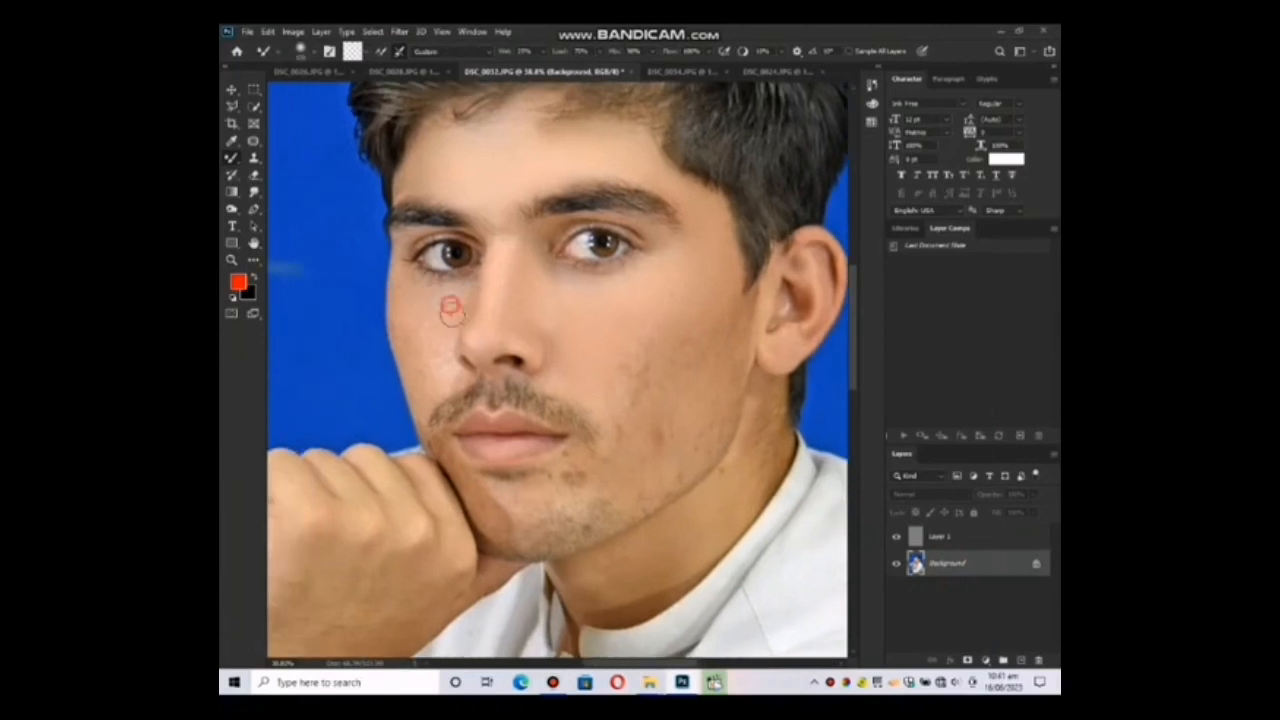
{"action": "left_click", "coordinate": [427, 390]}
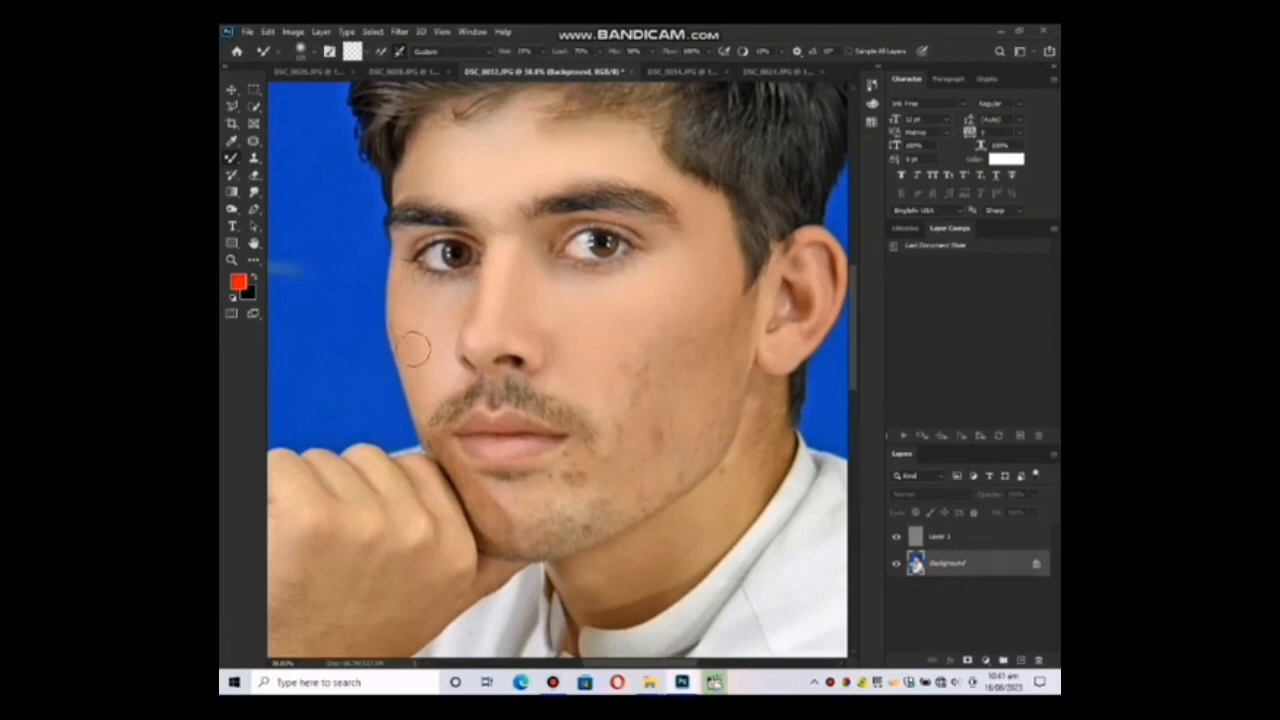
{"action": "left_click", "coordinate": [403, 306]}
Blend the skin beside the nose and around the mustache corner on the hand side of the face.
{"action": "scroll", "coordinate": [427, 300], "scroll_direction": "down", "scroll_amount": 2}
{"action": "left_click", "coordinate": [437, 327]}
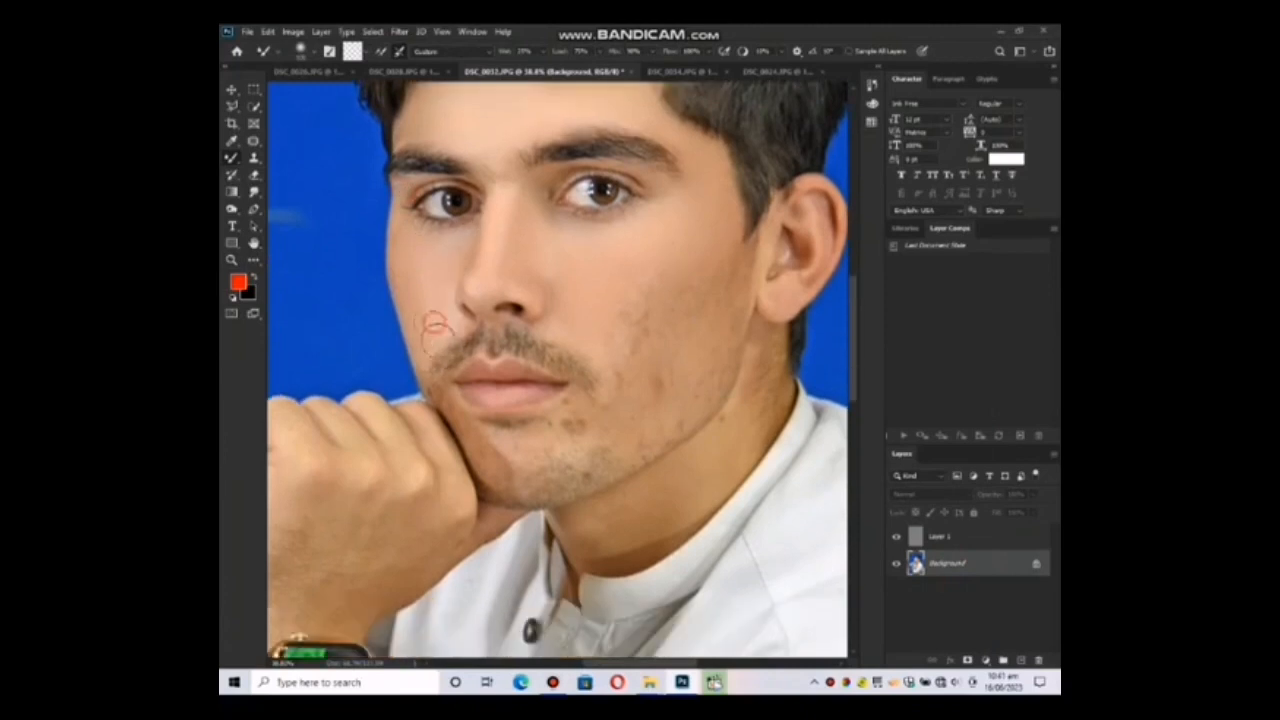
{"action": "left_click", "coordinate": [440, 354]}
{"action": "left_click", "coordinate": [434, 371]}
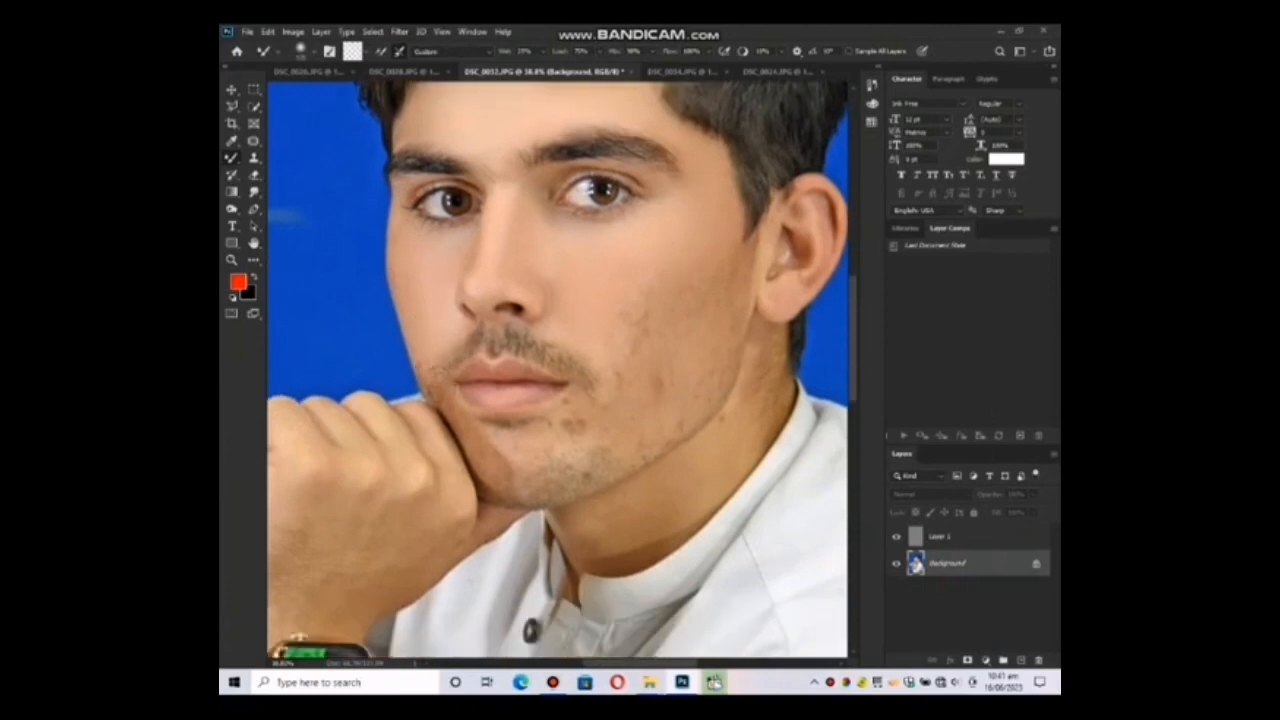
{"action": "left_click", "coordinate": [427, 364]}
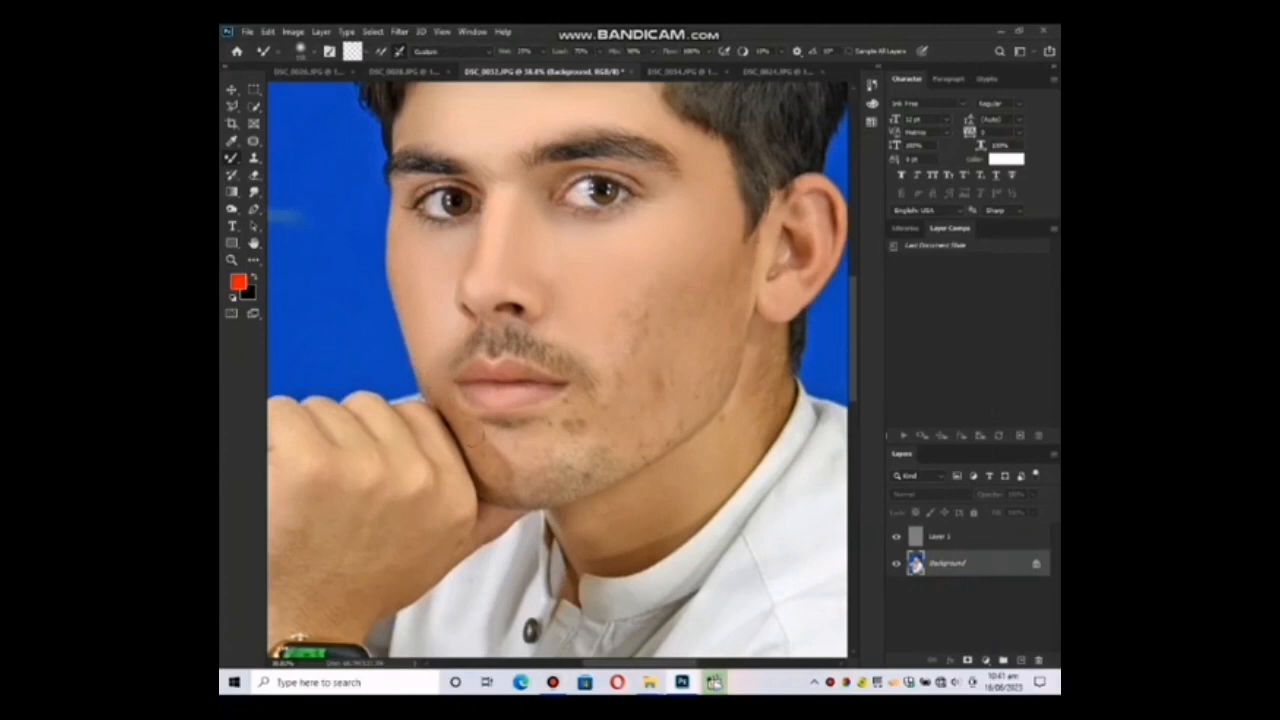
Smooth the chin, jaw and ear-side lower cheek, and soften the mustache edges with a smaller Mixer Brush.
{"action": "left_click", "coordinate": [529, 452]}
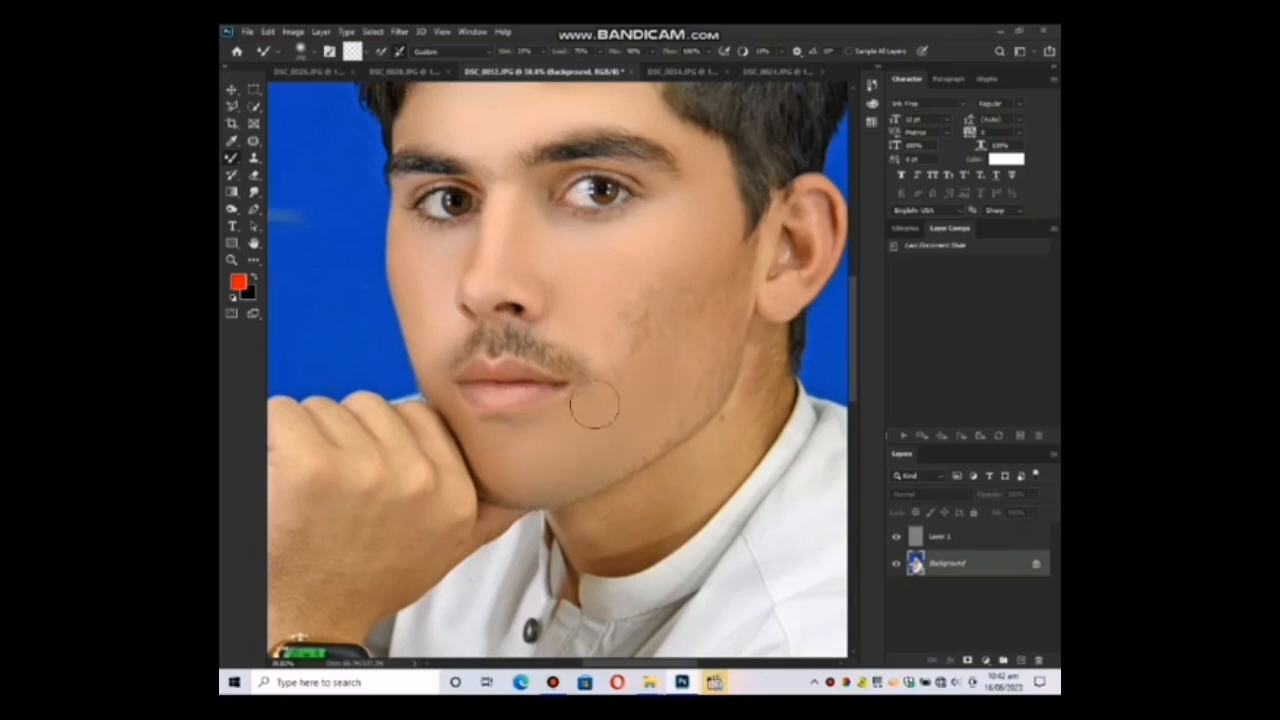
{"action": "left_click", "coordinate": [640, 309]}
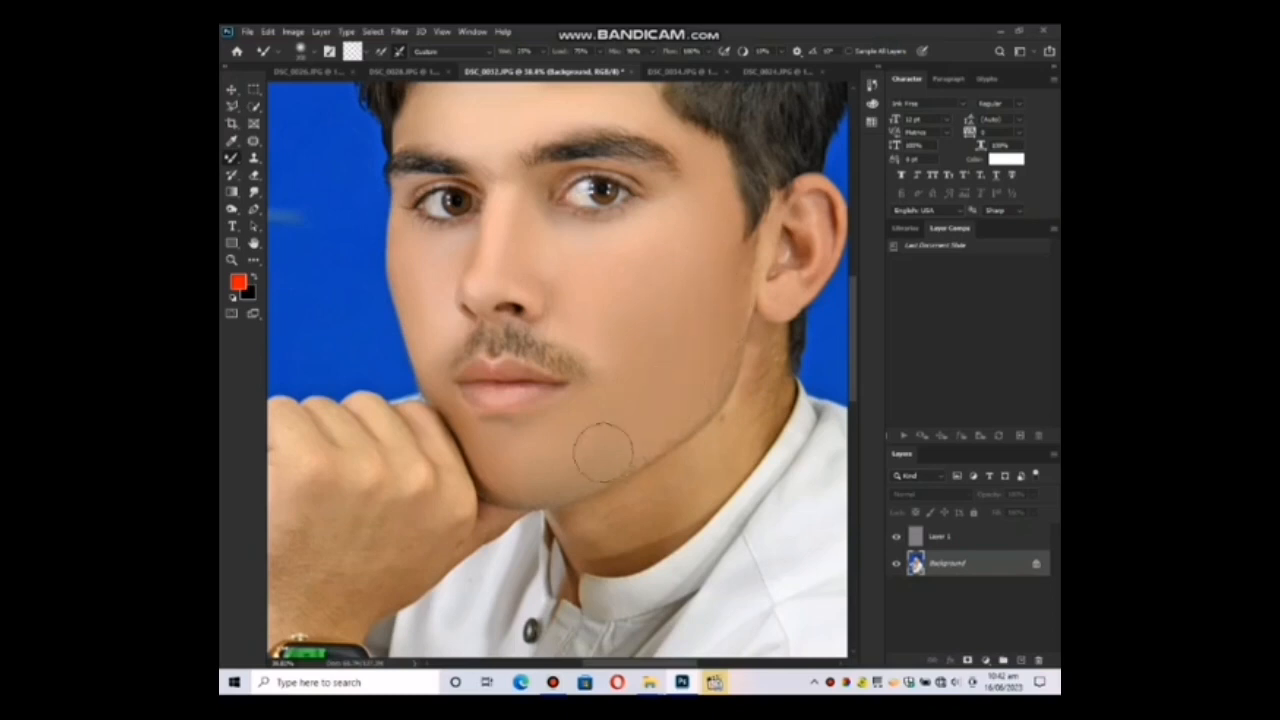
{"action": "key", "text": "bracketleft"}
{"action": "key", "text": "bracketleft"}
{"action": "mouse_move", "coordinate": [600, 318]}
{"action": "left_mouse_down"}
{"action": "mouse_move", "coordinate": [529, 347]}
{"action": "mouse_move", "coordinate": [569, 357]}
{"action": "mouse_move", "coordinate": [546, 352]}
{"action": "left_mouse_up"}
{"action": "mouse_move", "coordinate": [554, 354]}
{"action": "left_mouse_down"}
{"action": "mouse_move", "coordinate": [472, 337]}
{"action": "mouse_move", "coordinate": [555, 337]}
{"action": "mouse_move", "coordinate": [541, 342]}
{"action": "left_mouse_up"}
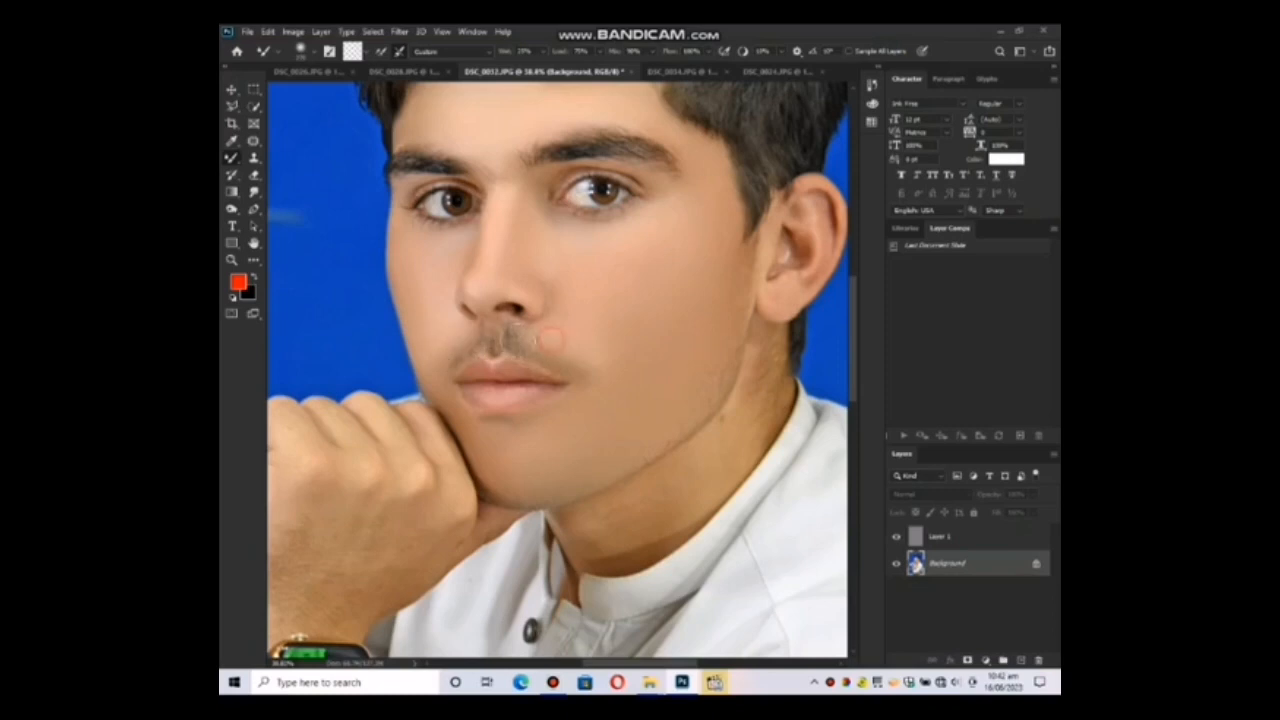
{"action": "left_click_drag", "start_coordinate": [442, 343], "coordinate": [456, 357]}
Even out the remaining skin tones around the nose, cheeks and outer eye corner with a larger Mixer Brush.
{"action": "scroll", "coordinate": [590, 330], "scroll_direction": "up", "scroll_amount": 3}
{"action": "left_click", "coordinate": [571, 328]}
{"action": "left_click_drag", "start_coordinate": [493, 316], "coordinate": [490, 283]}
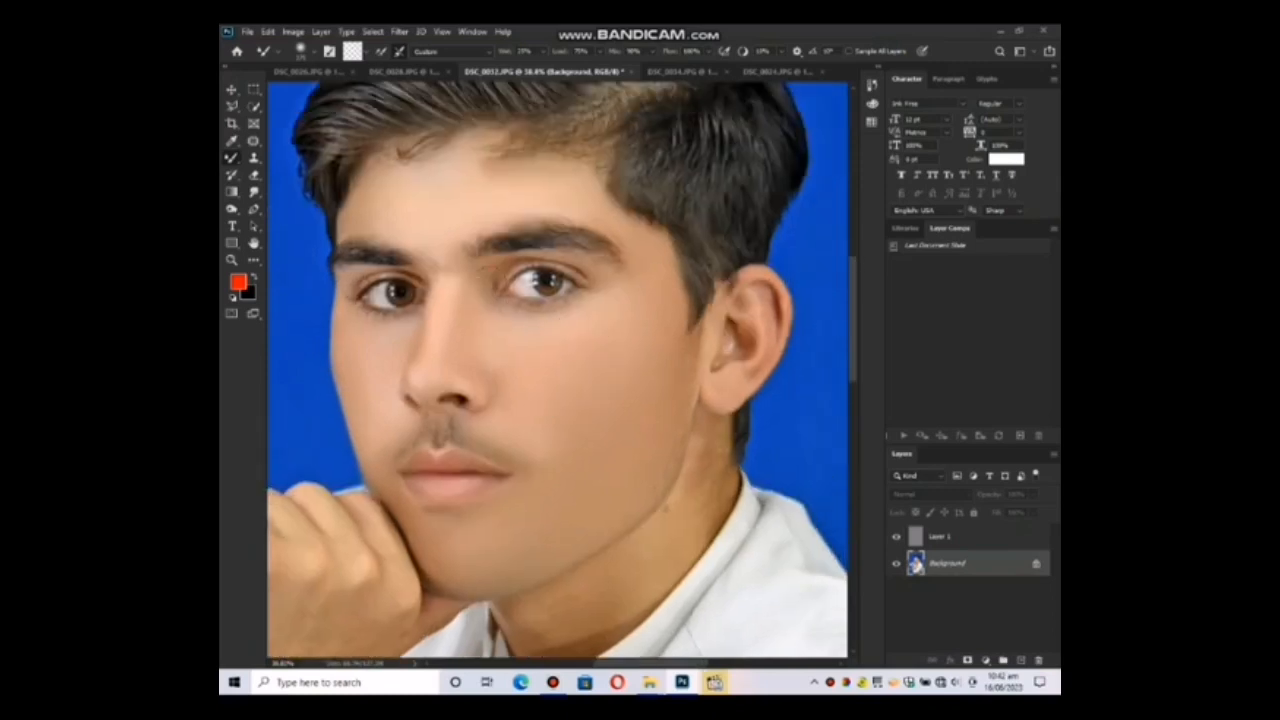
{"action": "key", "text": "bracketright"}
{"action": "key", "text": "bracketright"}
{"action": "left_click_drag", "start_coordinate": [402, 356], "coordinate": [402, 388]}
{"action": "mouse_move", "coordinate": [495, 388]}
{"action": "left_mouse_down"}
{"action": "mouse_move", "coordinate": [502, 380]}
{"action": "mouse_move", "coordinate": [500, 414]}
{"action": "mouse_move", "coordinate": [475, 426]}
{"action": "left_mouse_up"}
{"action": "left_click_drag", "start_coordinate": [595, 348], "coordinate": [575, 375]}
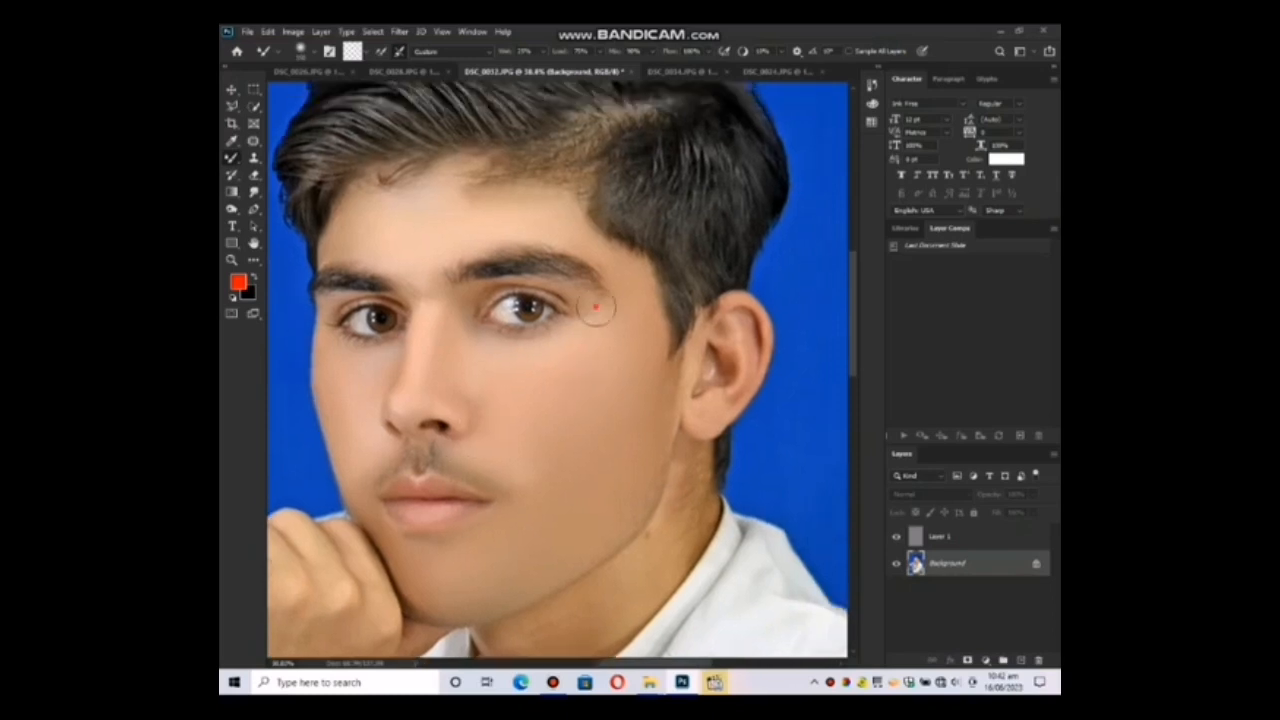
{"action": "mouse_move", "coordinate": [616, 307]}
{"action": "left_mouse_down"}
{"action": "mouse_move", "coordinate": [639, 369]}
{"action": "mouse_move", "coordinate": [651, 319]}
{"action": "mouse_move", "coordinate": [617, 280]}
{"action": "left_mouse_up"}
Smooth the skin of the visible ear with the Mixer Brush.
{"action": "left_click", "coordinate": [671, 252]}
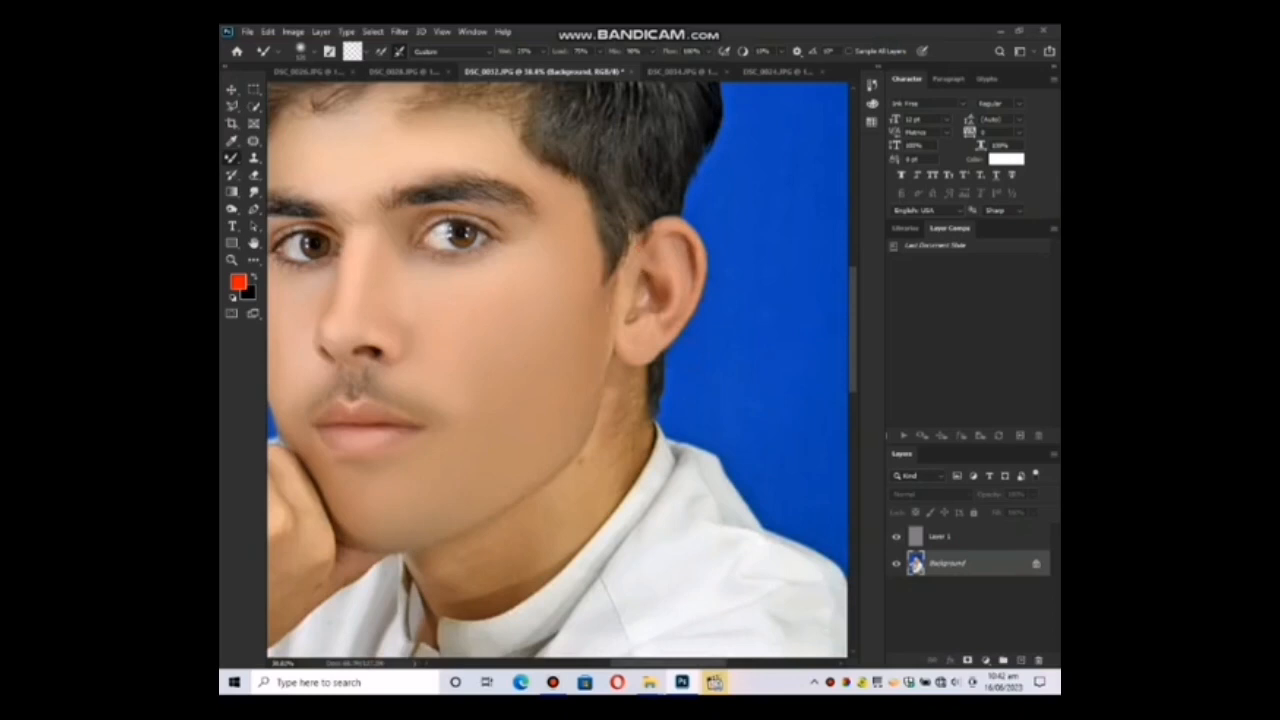
{"action": "left_click", "coordinate": [650, 297]}
{"action": "left_click_drag", "start_coordinate": [660, 297], "coordinate": [652, 319]}
Blend the skin along the jawline and down the neck to the shirt collar.
{"action": "left_click_drag", "start_coordinate": [580, 430], "coordinate": [637, 314]}
{"action": "left_click", "coordinate": [645, 277]}
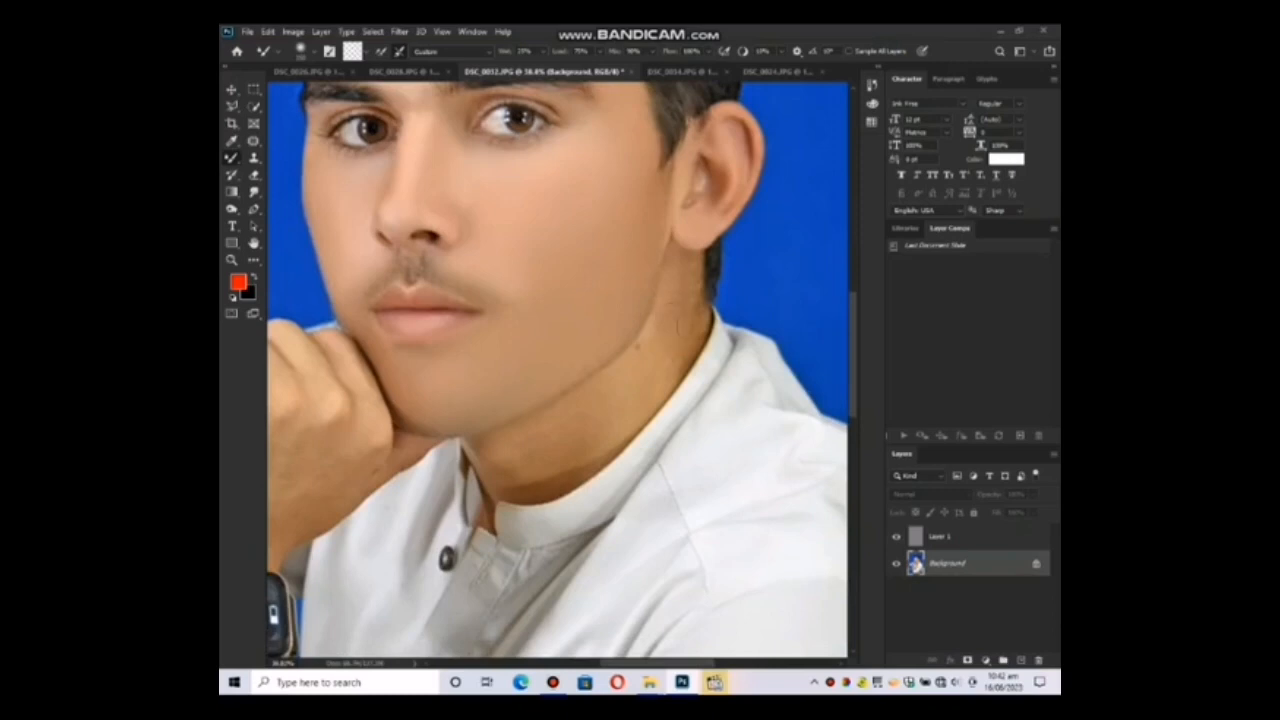
{"action": "mouse_move", "coordinate": [664, 307]}
{"action": "left_mouse_down"}
{"action": "mouse_move", "coordinate": [649, 309]}
{"action": "mouse_move", "coordinate": [638, 346]}
{"action": "left_mouse_up"}
{"action": "mouse_move", "coordinate": [650, 393]}
{"action": "left_mouse_down"}
{"action": "mouse_move", "coordinate": [675, 343]}
{"action": "mouse_move", "coordinate": [598, 343]}
{"action": "left_mouse_up"}
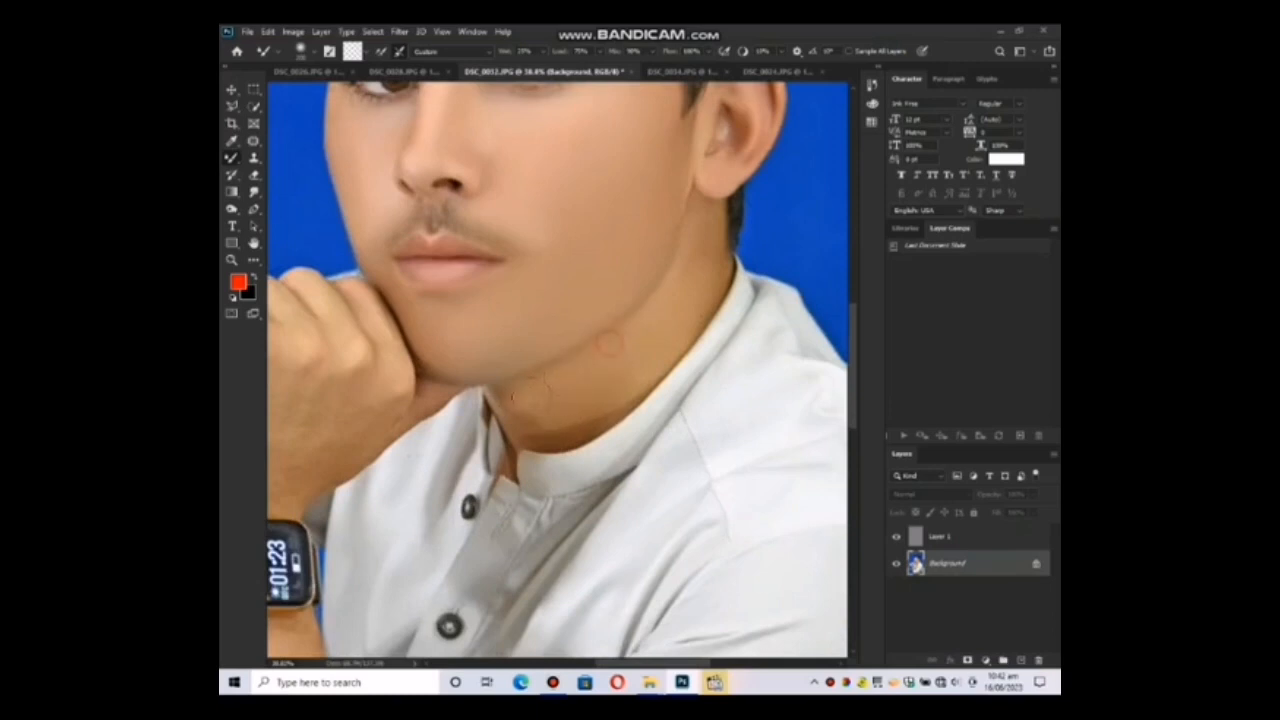
{"action": "left_click_drag", "start_coordinate": [600, 410], "coordinate": [540, 434]}
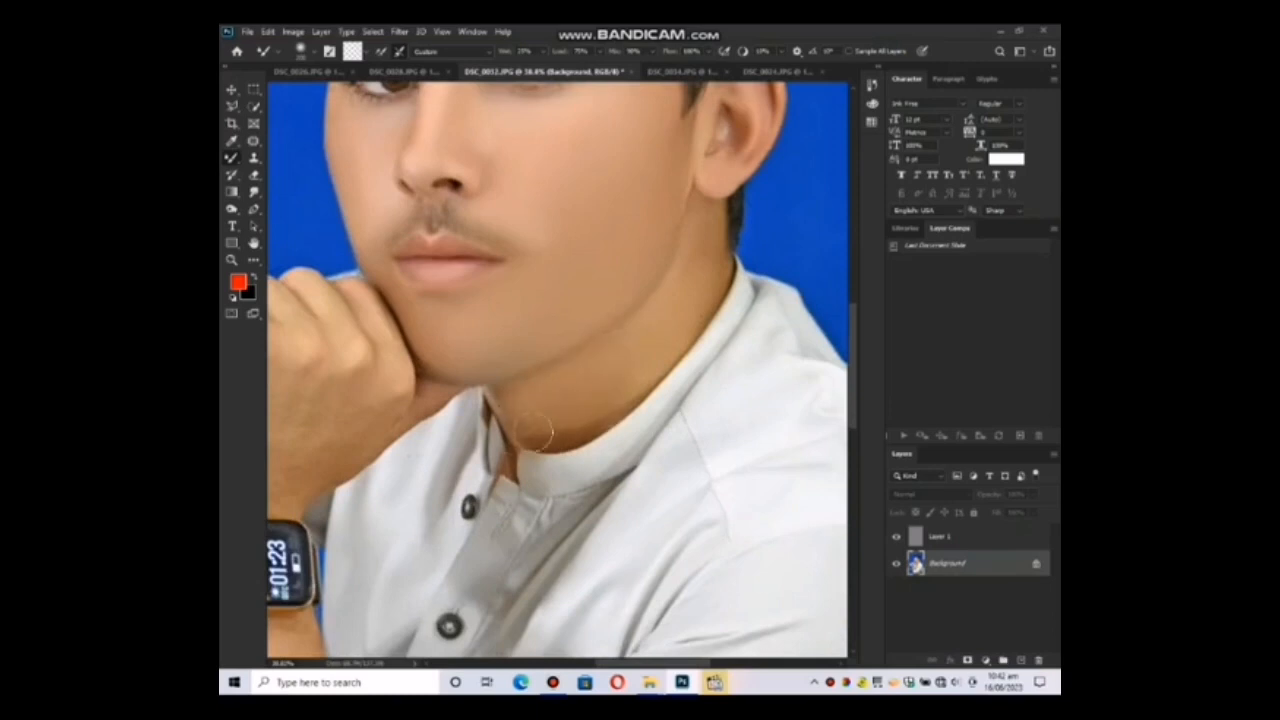
Smooth the back of the hand, the knuckles and the fingers under the chin with the Mixer Brush.
{"action": "mouse_move", "coordinate": [396, 374]}
{"action": "left_mouse_down"}
{"action": "mouse_move", "coordinate": [529, 420]}
{"action": "mouse_move", "coordinate": [630, 418]}
{"action": "left_mouse_up"}
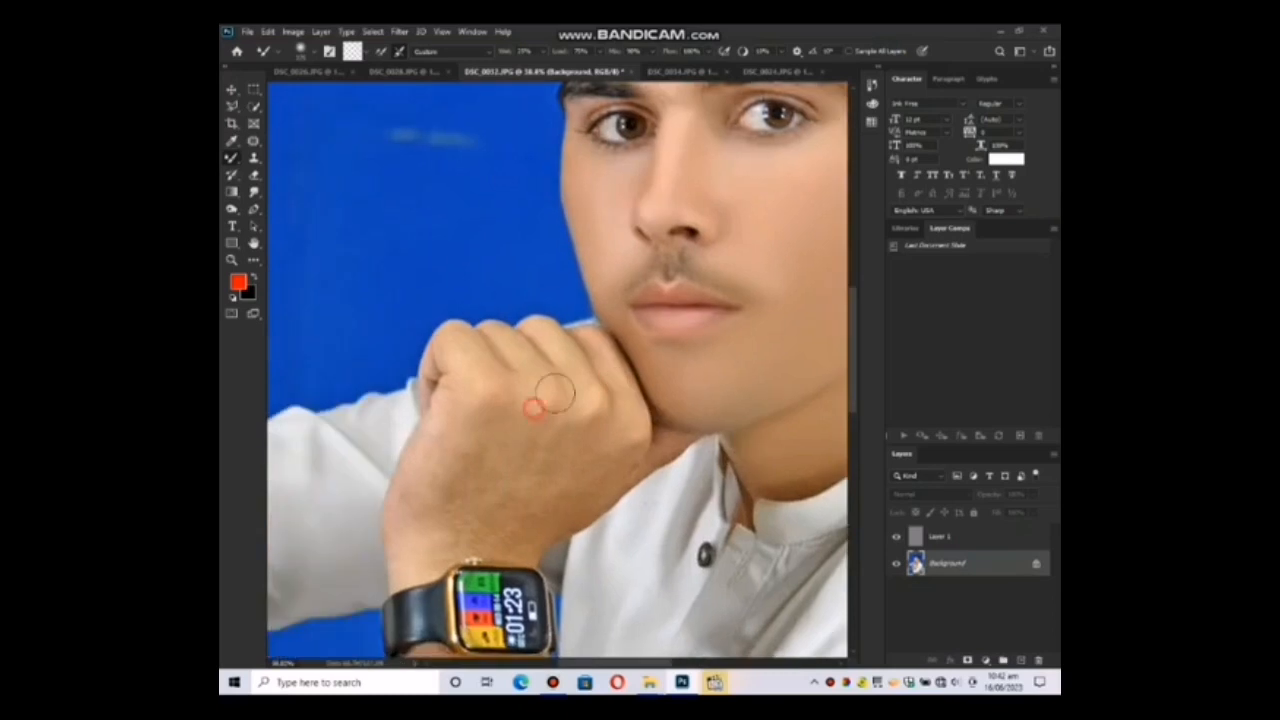
{"action": "mouse_move", "coordinate": [548, 396]}
{"action": "left_mouse_down"}
{"action": "mouse_move", "coordinate": [513, 400]}
{"action": "mouse_move", "coordinate": [437, 533]}
{"action": "mouse_move", "coordinate": [445, 428]}
{"action": "left_mouse_up"}
{"action": "left_click_drag", "start_coordinate": [454, 371], "coordinate": [437, 419]}
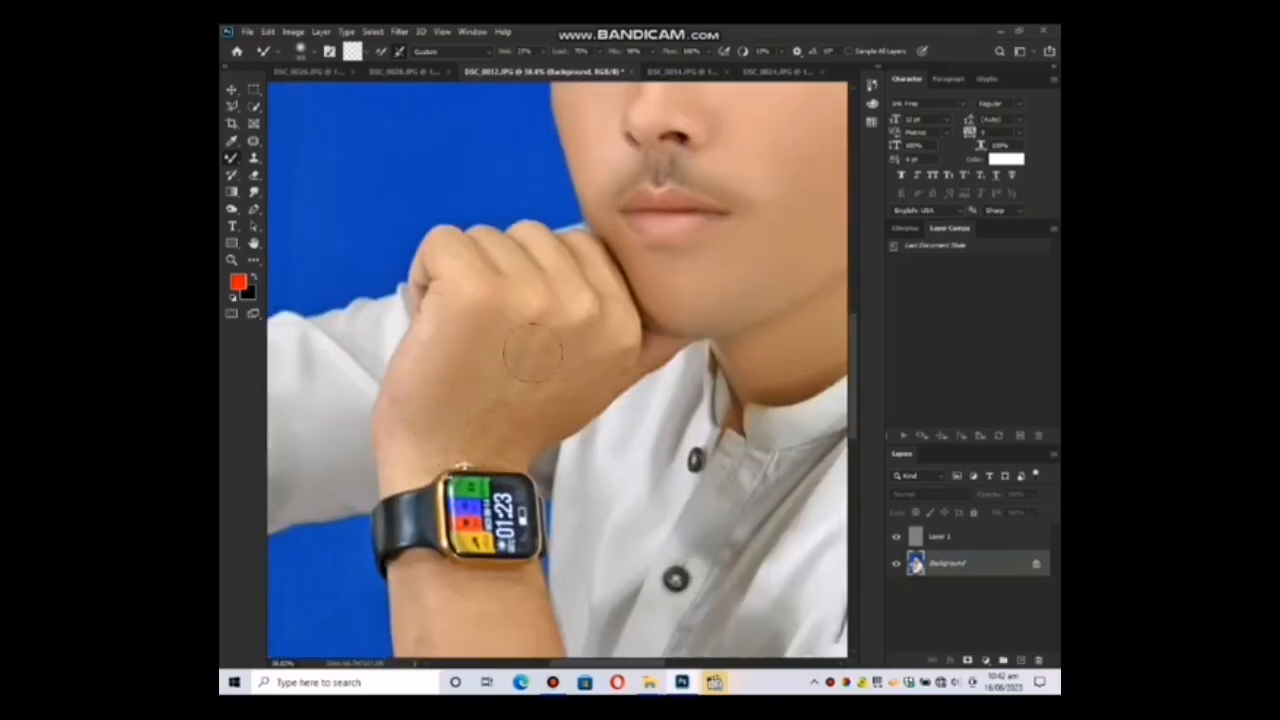
{"action": "mouse_move", "coordinate": [532, 353]}
{"action": "left_mouse_down"}
{"action": "mouse_move", "coordinate": [461, 434]}
{"action": "mouse_move", "coordinate": [581, 372]}
{"action": "left_mouse_up"}
{"action": "mouse_move", "coordinate": [494, 426]}
{"action": "left_mouse_down"}
{"action": "mouse_move", "coordinate": [590, 368]}
{"action": "mouse_move", "coordinate": [579, 401]}
{"action": "left_mouse_up"}
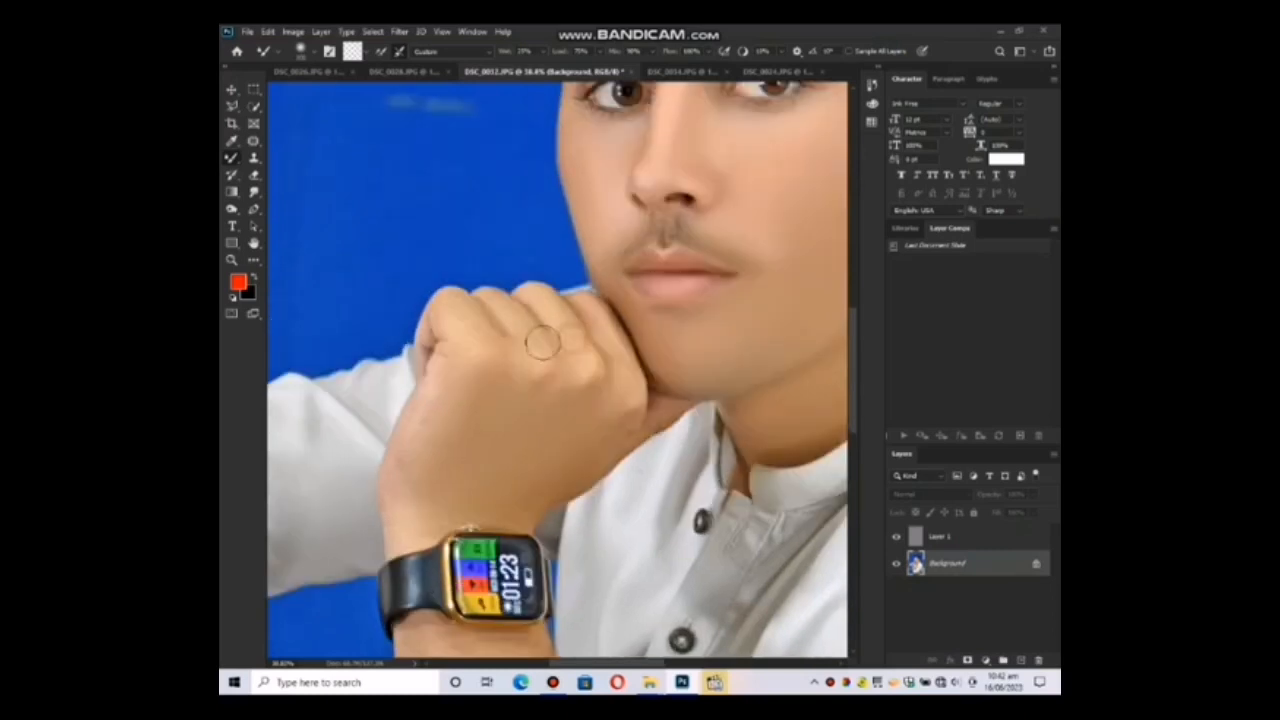
{"action": "mouse_move", "coordinate": [528, 345]}
{"action": "left_mouse_down"}
{"action": "mouse_move", "coordinate": [506, 315]}
{"action": "mouse_move", "coordinate": [515, 376]}
{"action": "mouse_move", "coordinate": [456, 320]}
{"action": "left_mouse_up"}
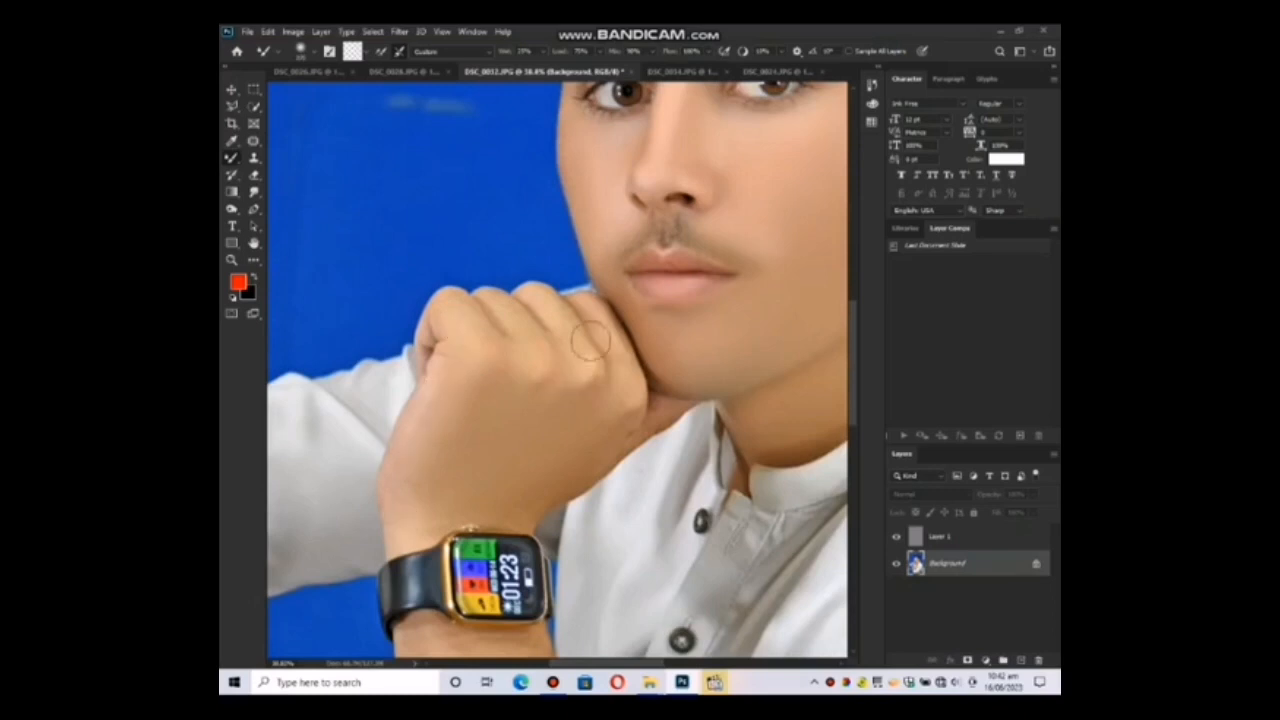
{"action": "mouse_move", "coordinate": [584, 336]}
{"action": "left_mouse_down"}
{"action": "mouse_move", "coordinate": [551, 305]}
{"action": "mouse_move", "coordinate": [618, 362]}
{"action": "mouse_move", "coordinate": [571, 373]}
{"action": "left_mouse_up"}
Smooth the forearm skin between the watch and the rolled sleeve, adjusting the Mixer Brush size as needed.
{"action": "left_click_drag", "start_coordinate": [467, 507], "coordinate": [644, 163]}
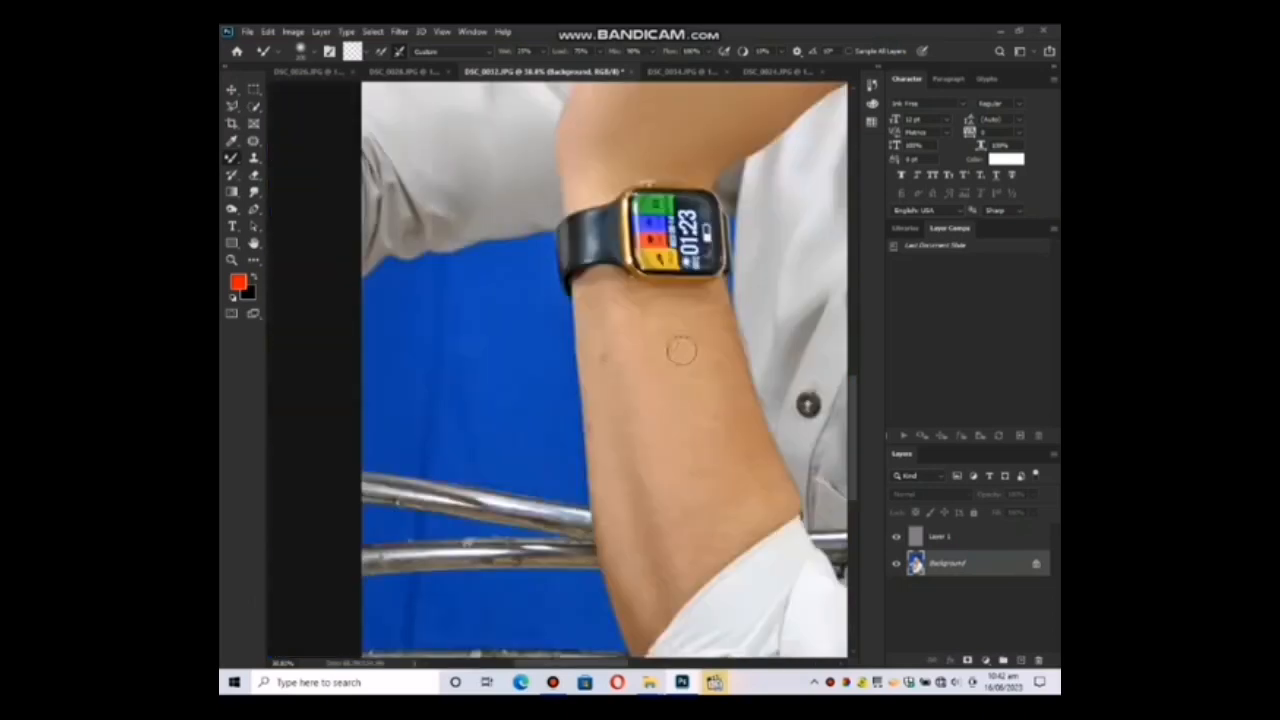
{"action": "left_click_drag", "start_coordinate": [626, 309], "coordinate": [603, 366]}
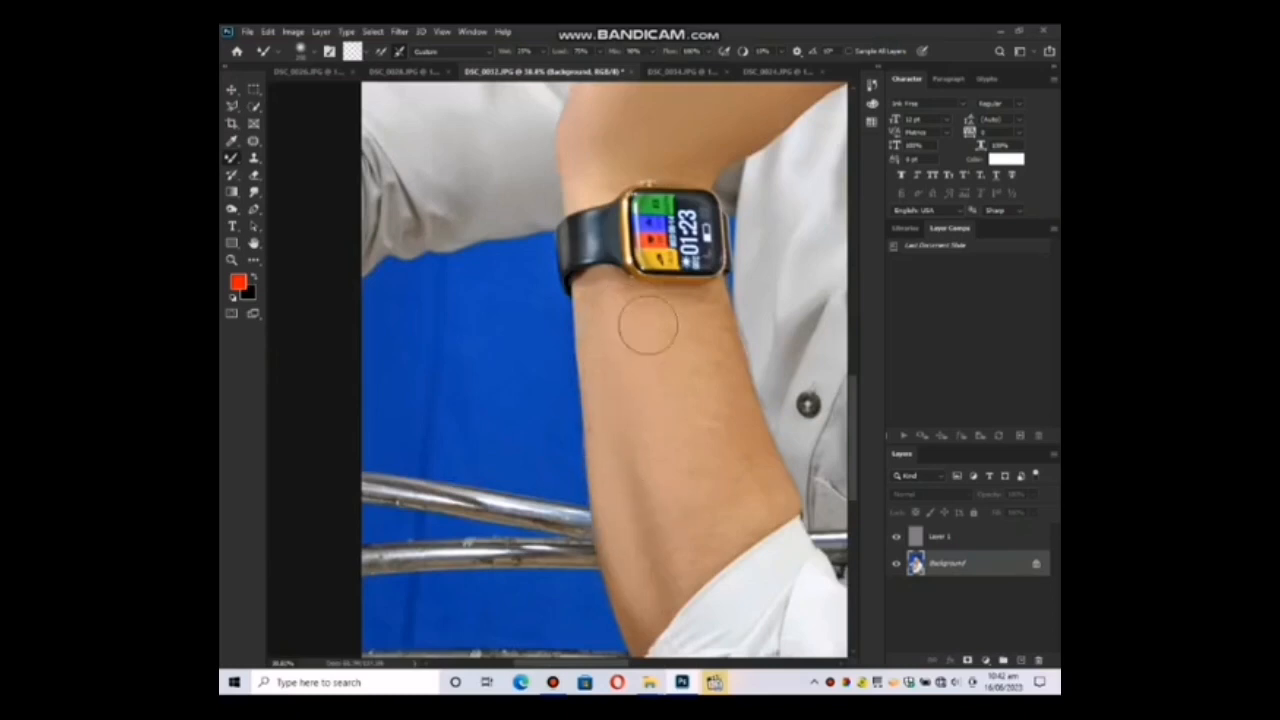
{"action": "left_click_drag", "start_coordinate": [685, 394], "coordinate": [601, 333]}
{"action": "key", "text": "]"}
{"action": "key", "text": "["}
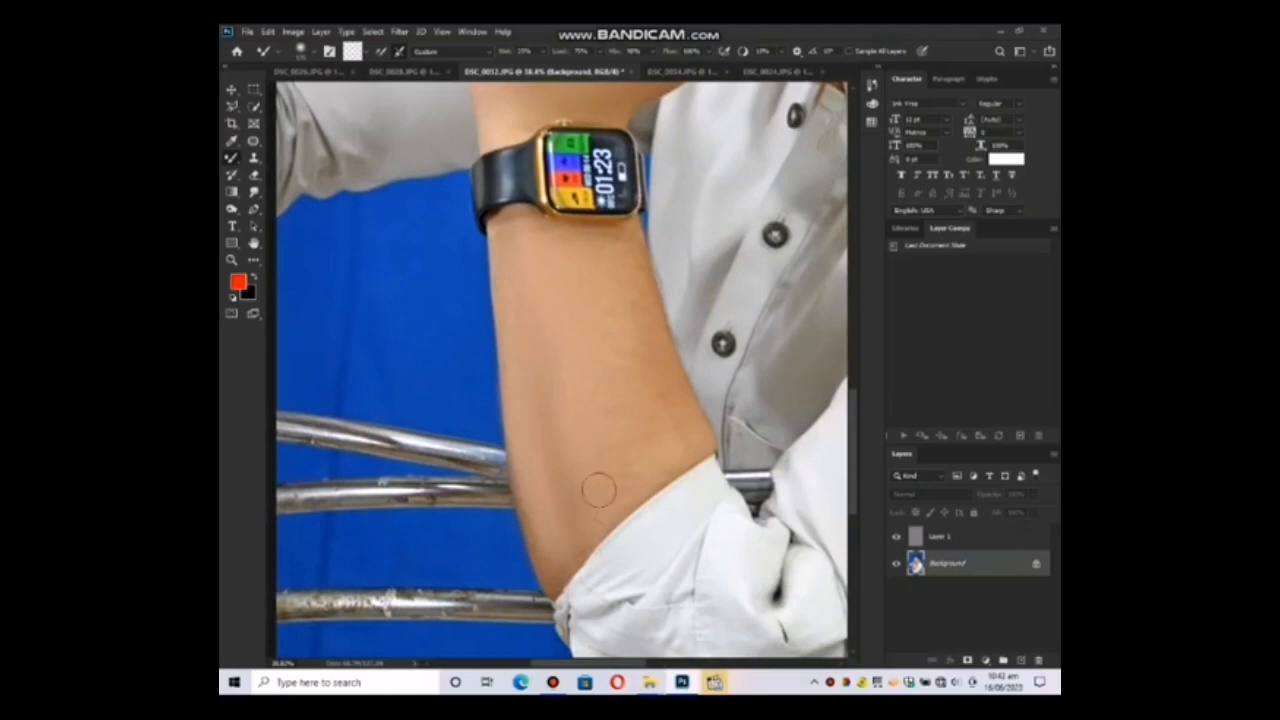
{"action": "left_click", "coordinate": [627, 407]}
{"action": "left_click", "coordinate": [578, 262]}
{"action": "left_click_drag", "start_coordinate": [810, 323], "coordinate": [603, 406]}
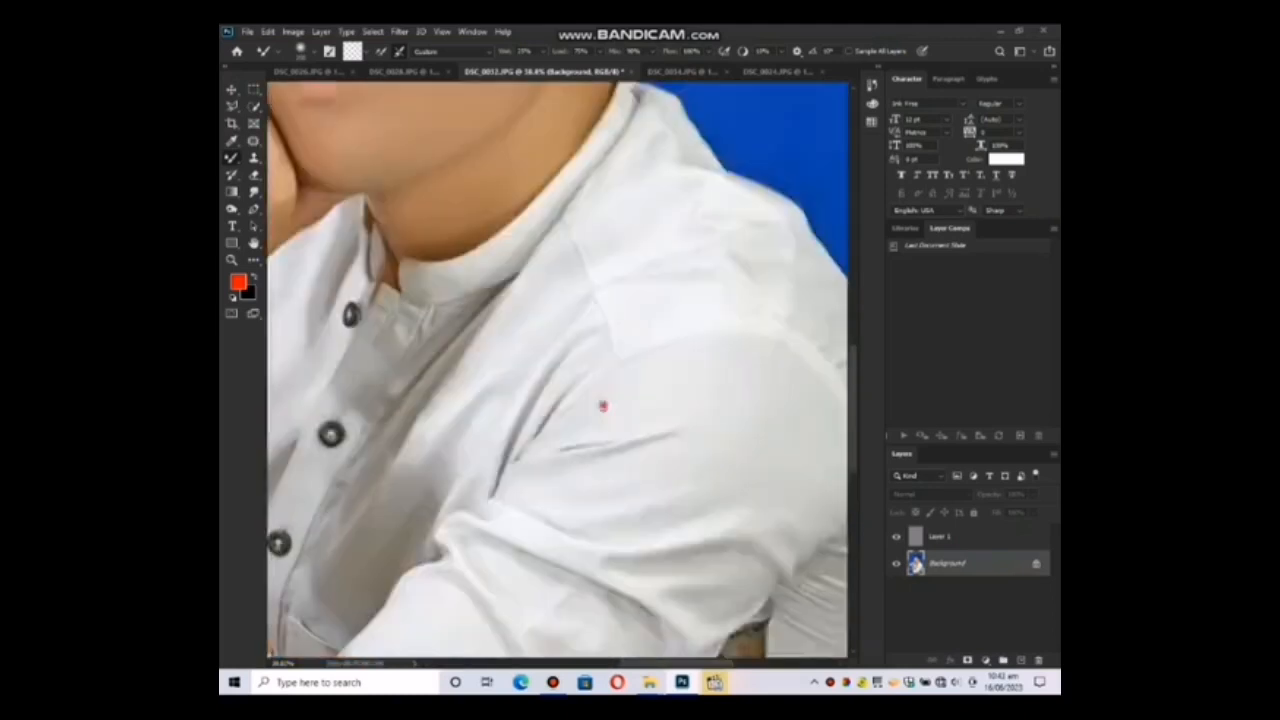
Smooth the cheek and temple skin beside the visible ear with the Mixer Brush, adjusting the brush size as needed.
{"action": "left_click_drag", "start_coordinate": [612, 335], "coordinate": [624, 508]}
{"action": "left_click_drag", "start_coordinate": [543, 268], "coordinate": [641, 503]}
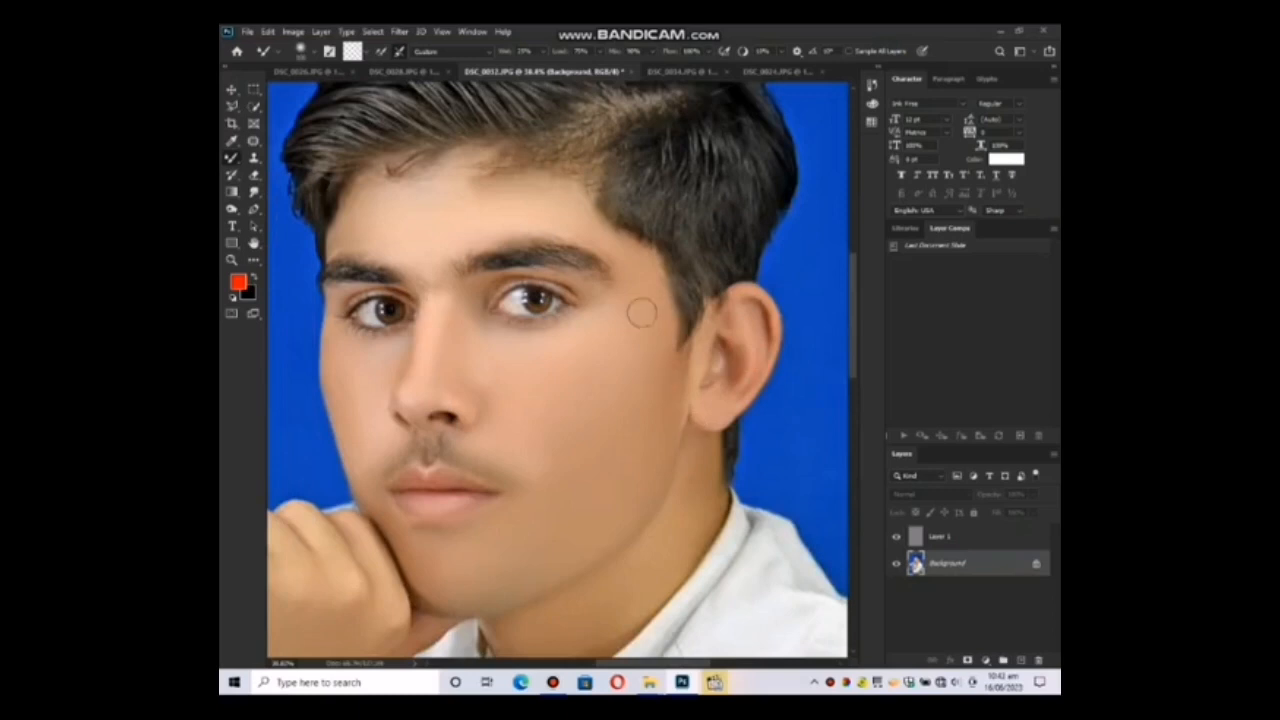
{"action": "left_click_drag", "start_coordinate": [605, 300], "coordinate": [599, 258]}
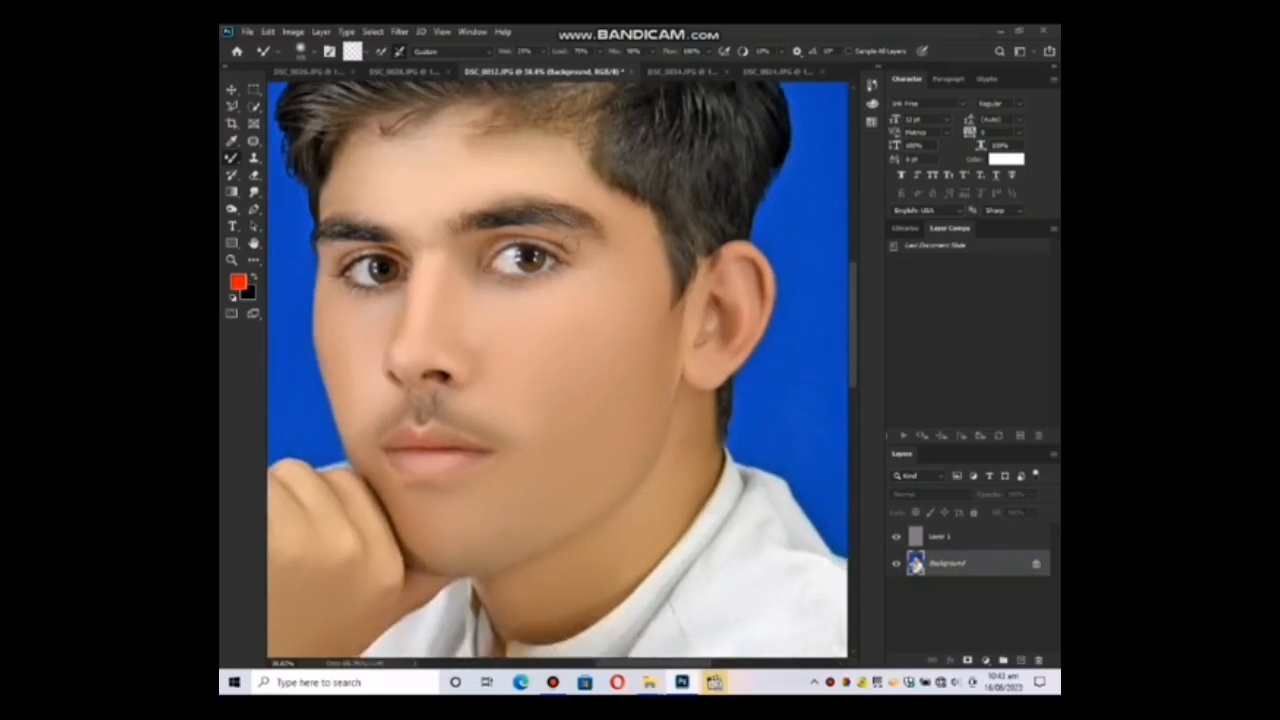
{"action": "left_click", "coordinate": [430, 219]}
{"action": "left_click_drag", "start_coordinate": [568, 382], "coordinate": [594, 269]}
{"action": "key", "text": "]"}
{"action": "key", "text": "]"}
{"action": "key", "text": "]"}
{"action": "key", "text": "]"}
{"action": "left_click", "coordinate": [602, 209]}
{"action": "key", "text": "["}
{"action": "key", "text": "["}
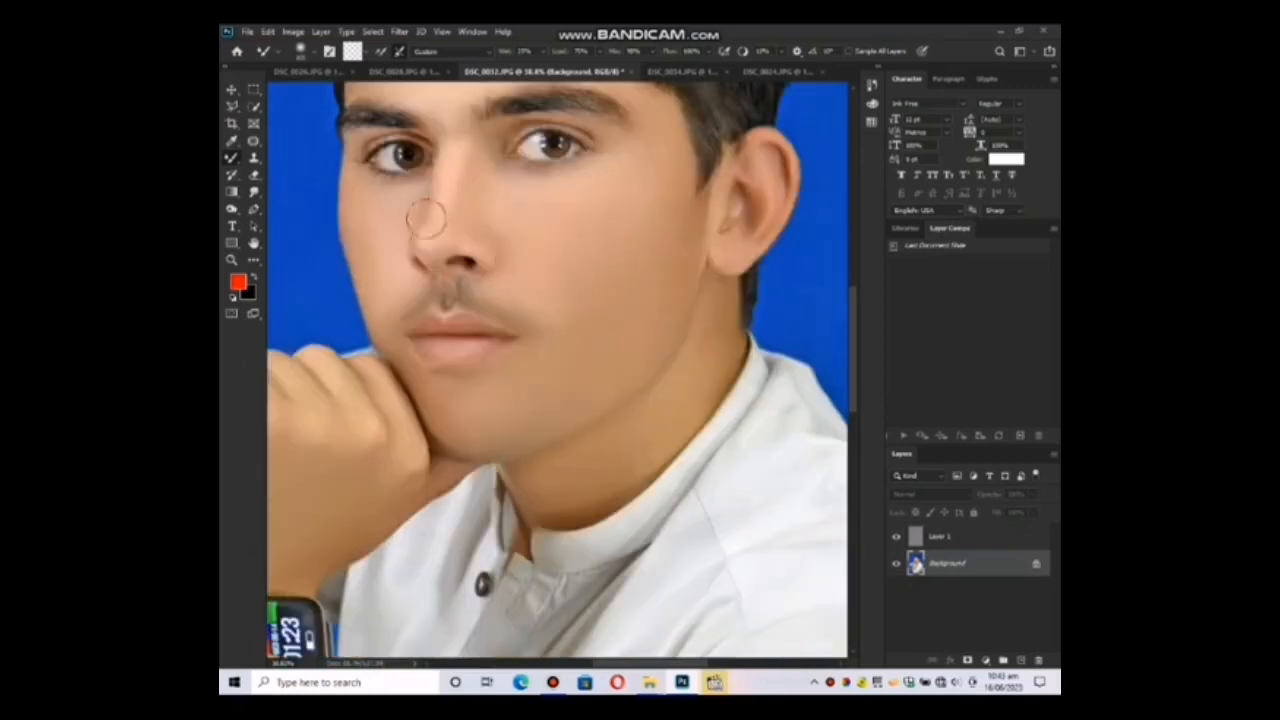
Smooth the far cheek beside the nose, the fingers and the neck with the Mixer Brush.
{"action": "mouse_move", "coordinate": [437, 197]}
{"action": "left_mouse_down"}
{"action": "mouse_move", "coordinate": [397, 234]}
{"action": "mouse_move", "coordinate": [400, 257]}
{"action": "mouse_move", "coordinate": [360, 211]}
{"action": "left_mouse_up"}
{"action": "left_click", "coordinate": [395, 251]}
{"action": "left_click", "coordinate": [387, 423]}
{"action": "left_click_drag", "start_coordinate": [370, 422], "coordinate": [389, 443]}
{"action": "left_click_drag", "start_coordinate": [581, 497], "coordinate": [610, 486]}
{"action": "key", "text": "z"}
{"action": "key", "text": "ctrl+0"}
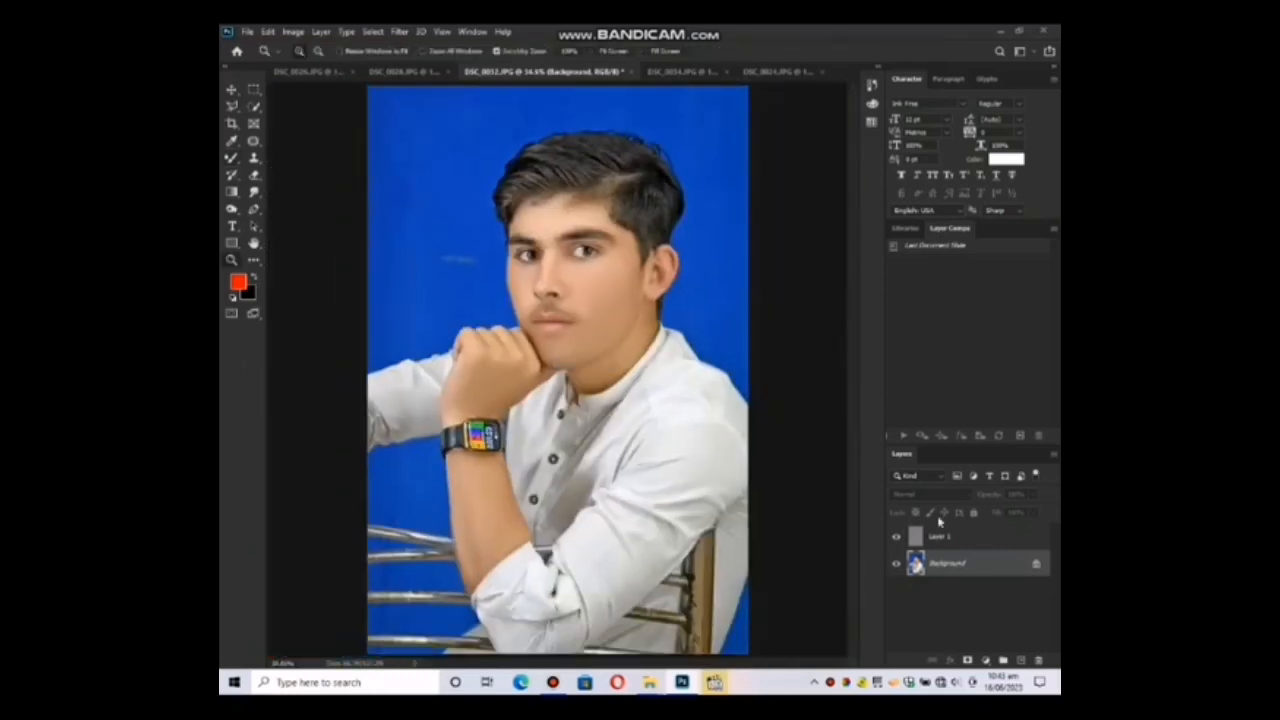
Select the seated man on Layer 1, copy him onto a new layer, and make Layer 1 active again.
{"action": "left_click", "coordinate": [940, 540]}
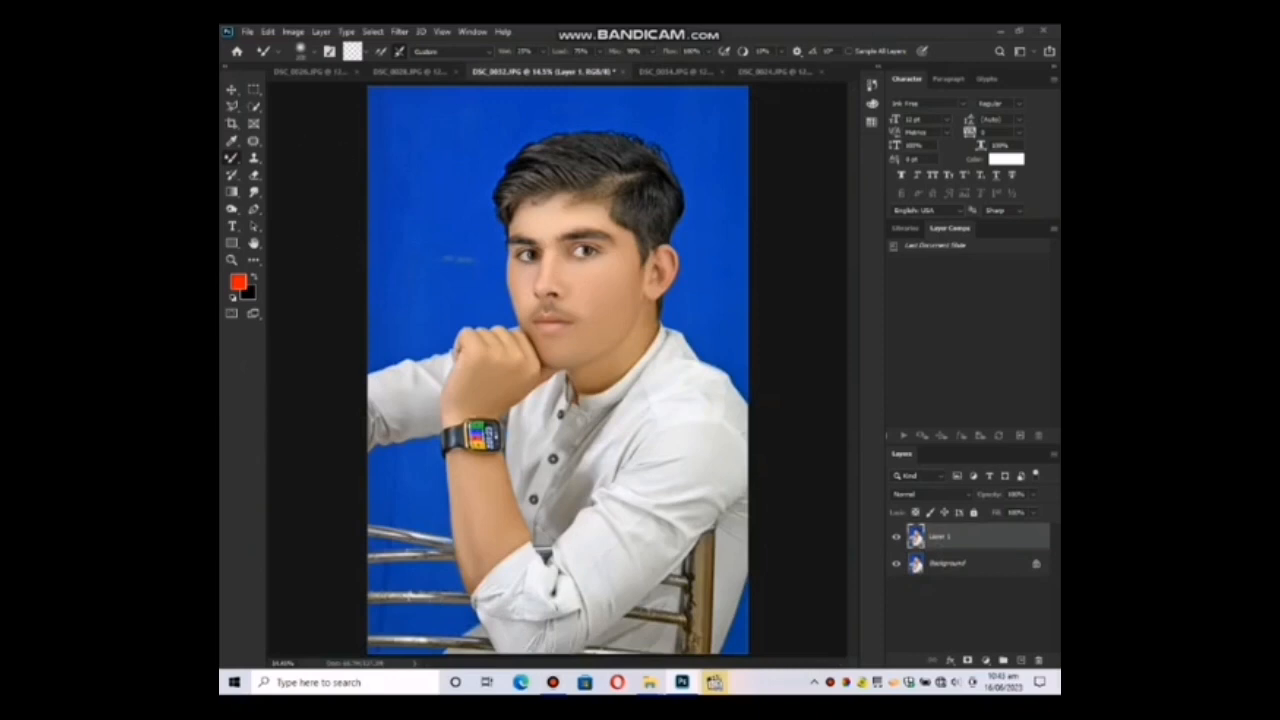
{"action": "left_click", "coordinate": [555, 683]}
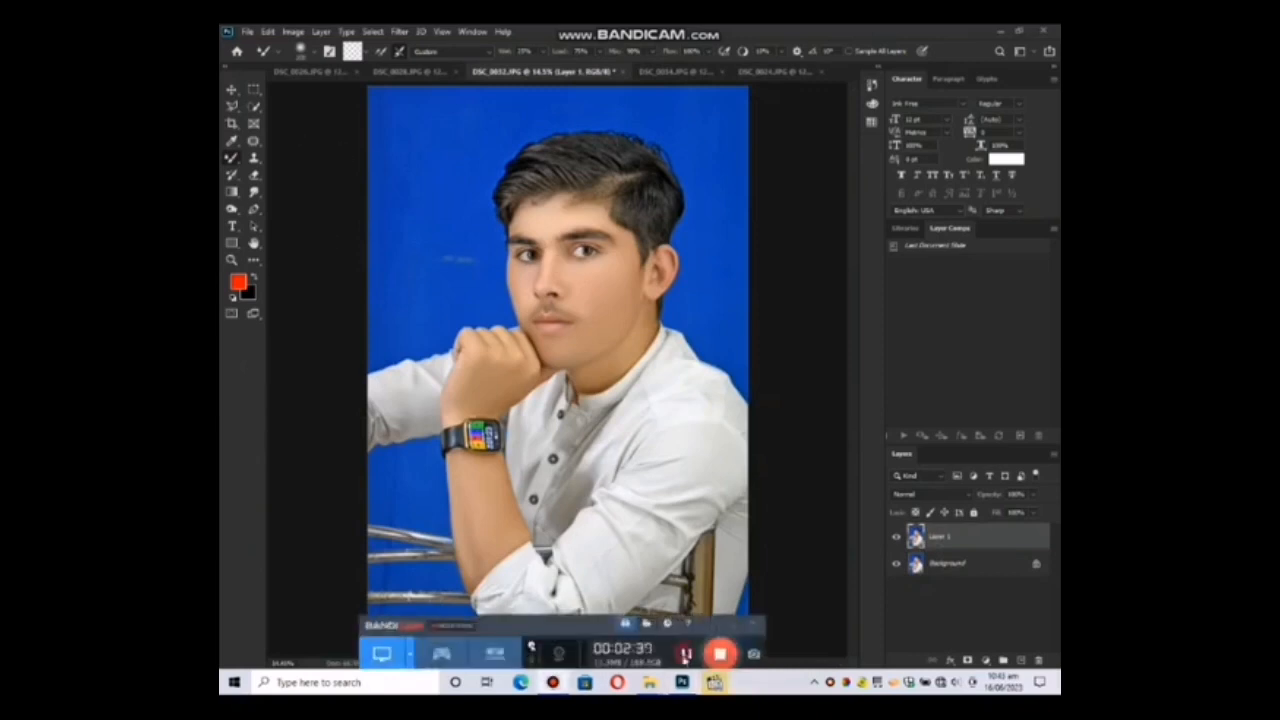
{"action": "key", "text": "l"}
{"action": "left_click", "coordinate": [732, 626]}
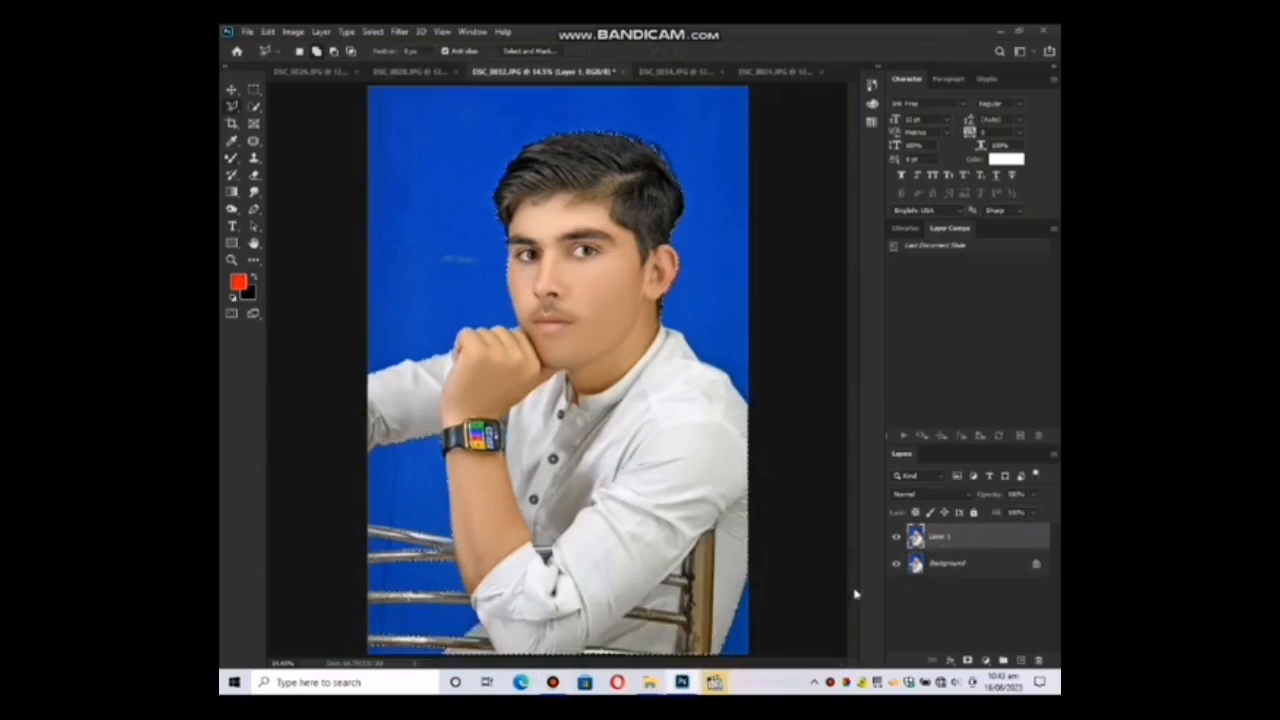
{"action": "key", "text": "ctrl+alt+shift+n"}
{"action": "left_click", "coordinate": [933, 589]}
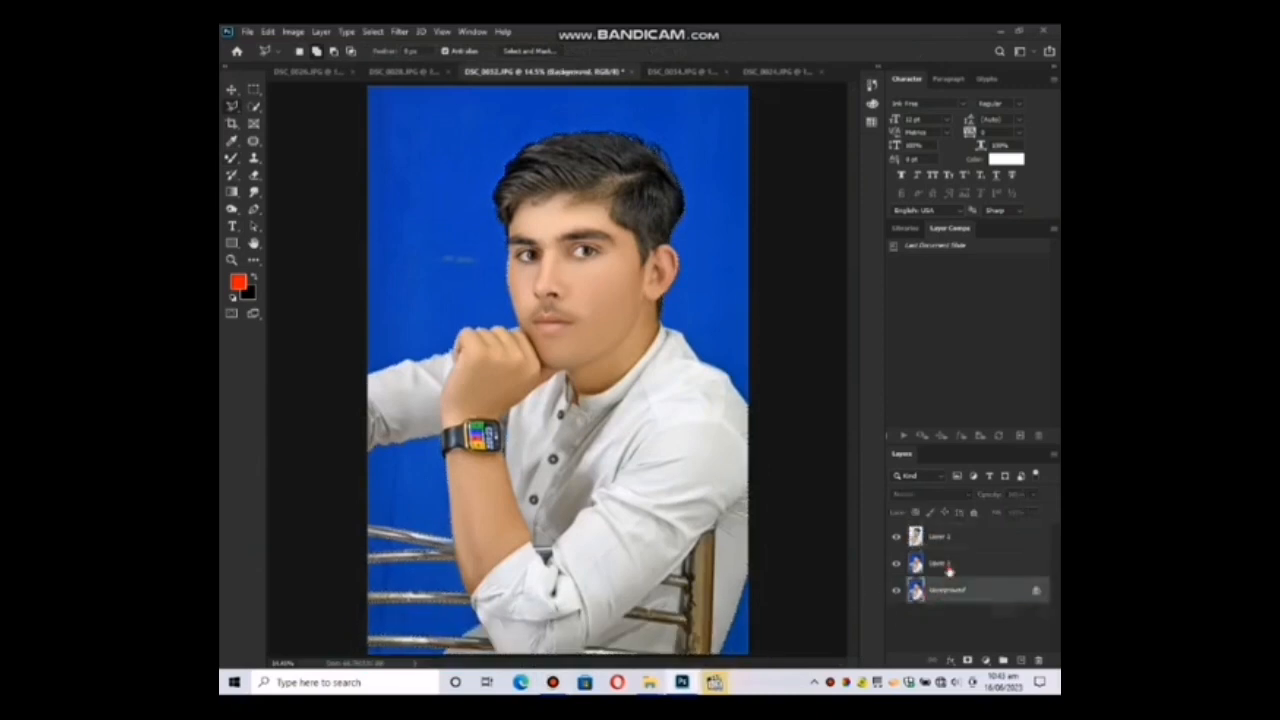
{"action": "left_click", "coordinate": [947, 568]}
Place the picture of the yellow door under a dark arch above Layer 1 and scale it to cover the canvas.
{"action": "mouse_move", "coordinate": [649, 680]}
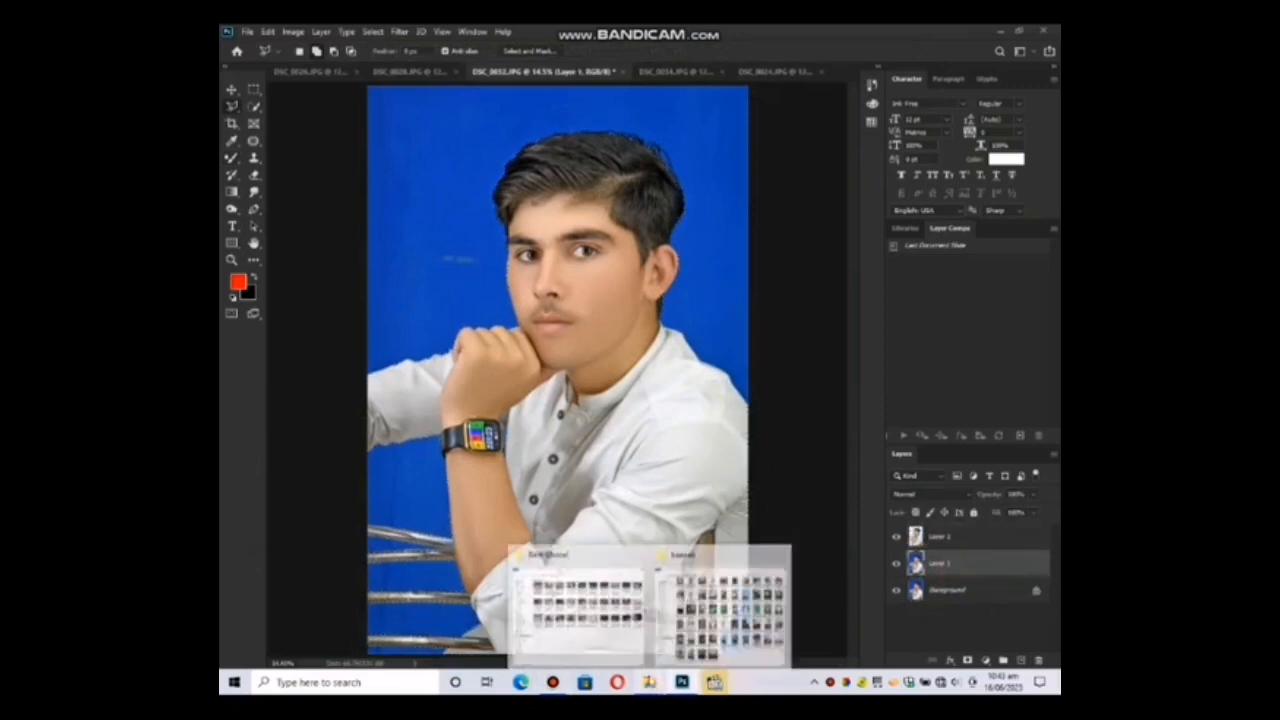
{"action": "left_click", "coordinate": [720, 610]}
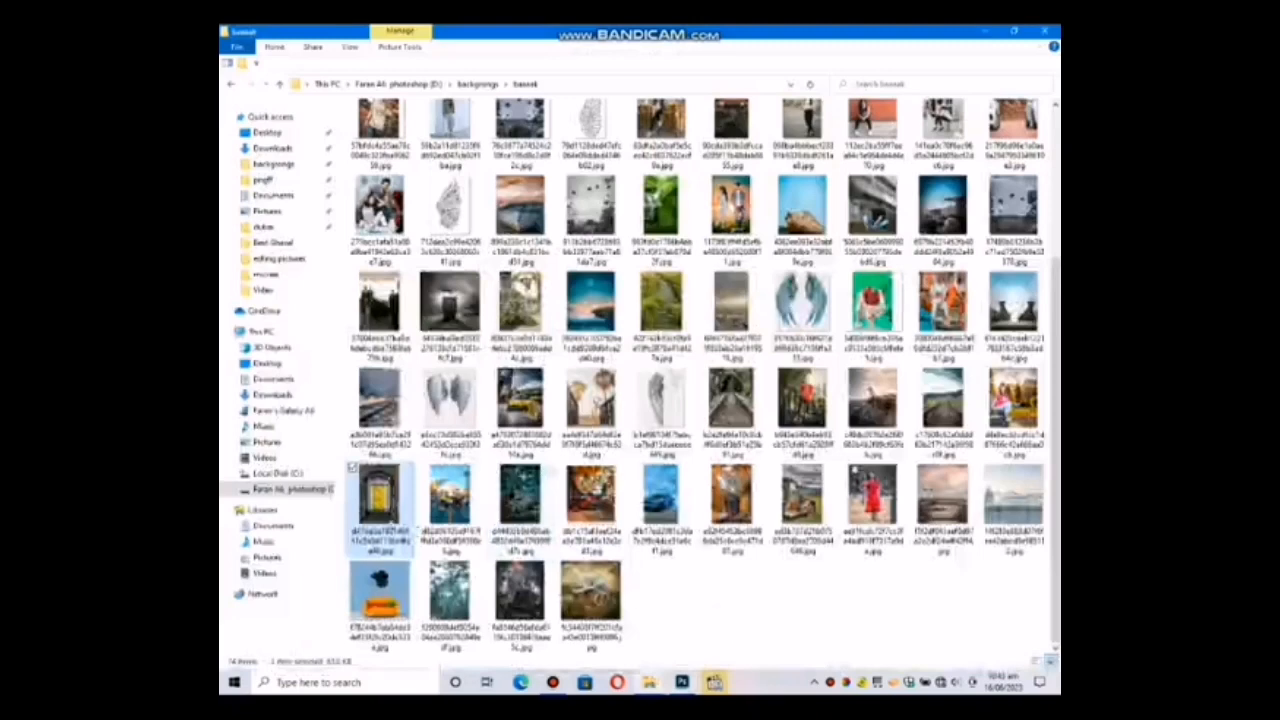
{"action": "left_click_drag", "start_coordinate": [381, 502], "coordinate": [526, 363]}
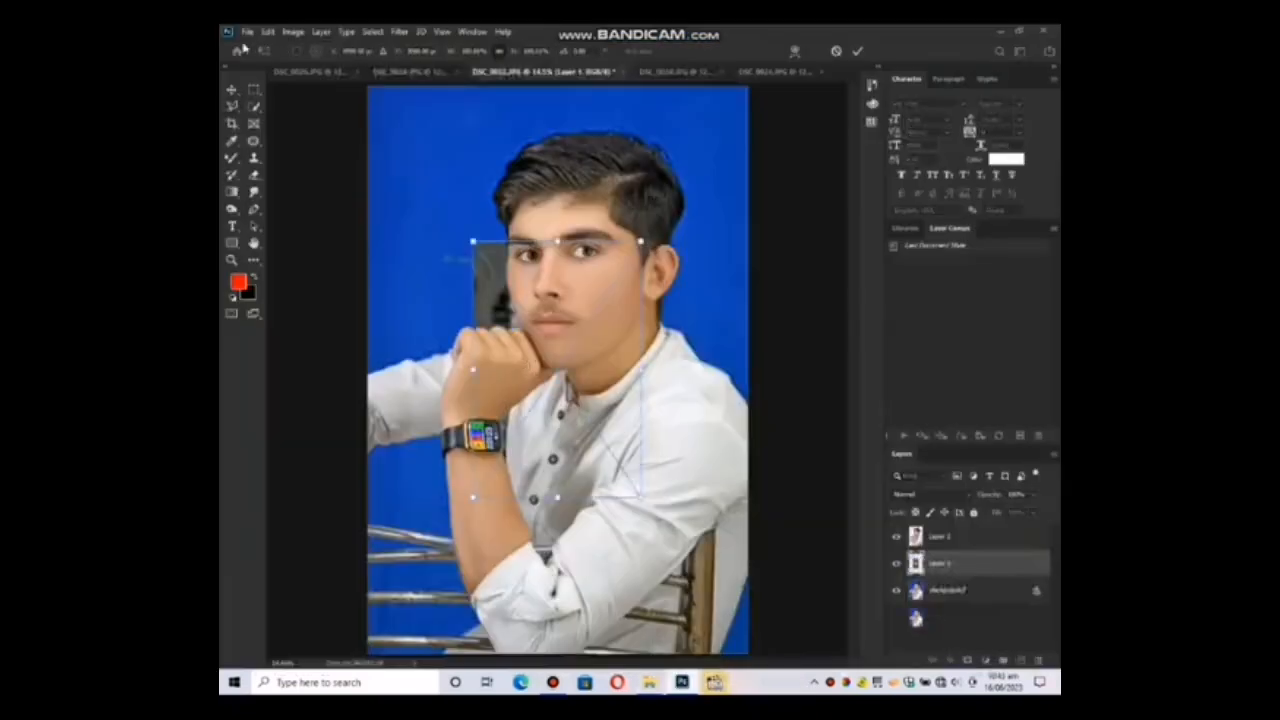
{"action": "left_click_drag", "start_coordinate": [646, 372], "coordinate": [882, 322]}
{"action": "left_click_drag", "start_coordinate": [654, 358], "coordinate": [544, 335]}
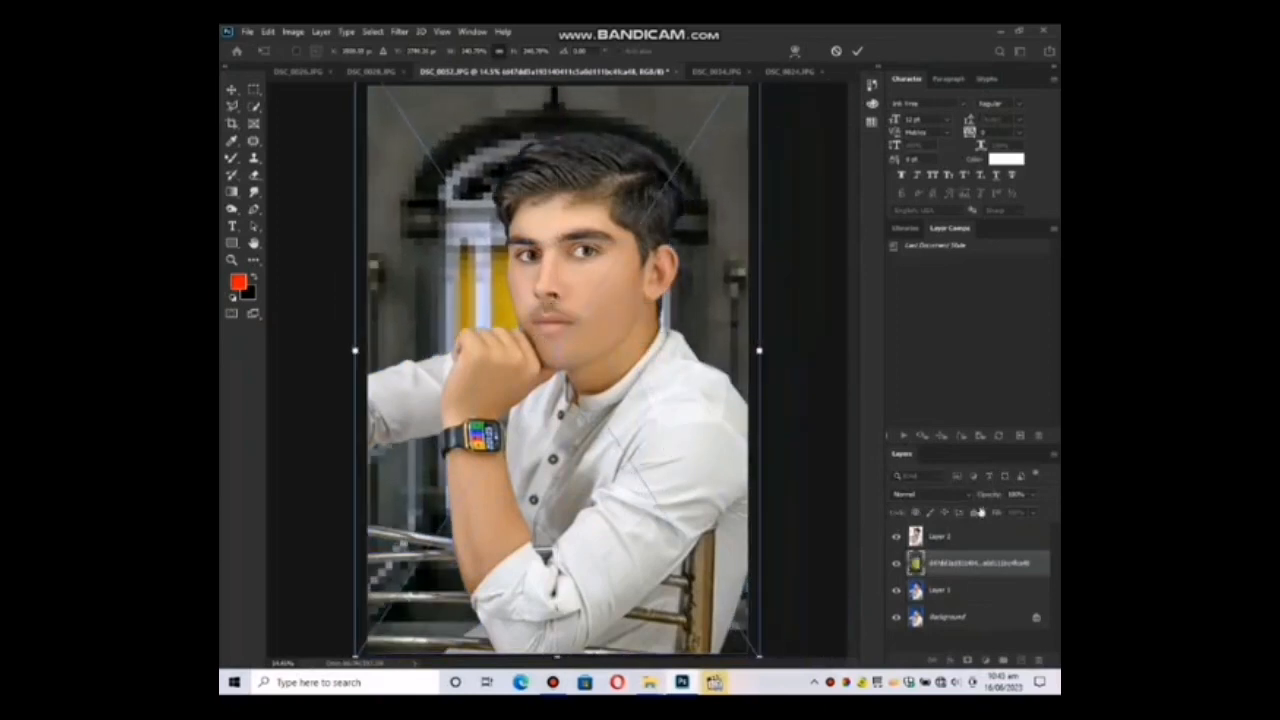
Rasterize the placed door picture and apply a Box Blur with a radius of 75 pixels.
{"action": "right_click", "coordinate": [955, 567]}
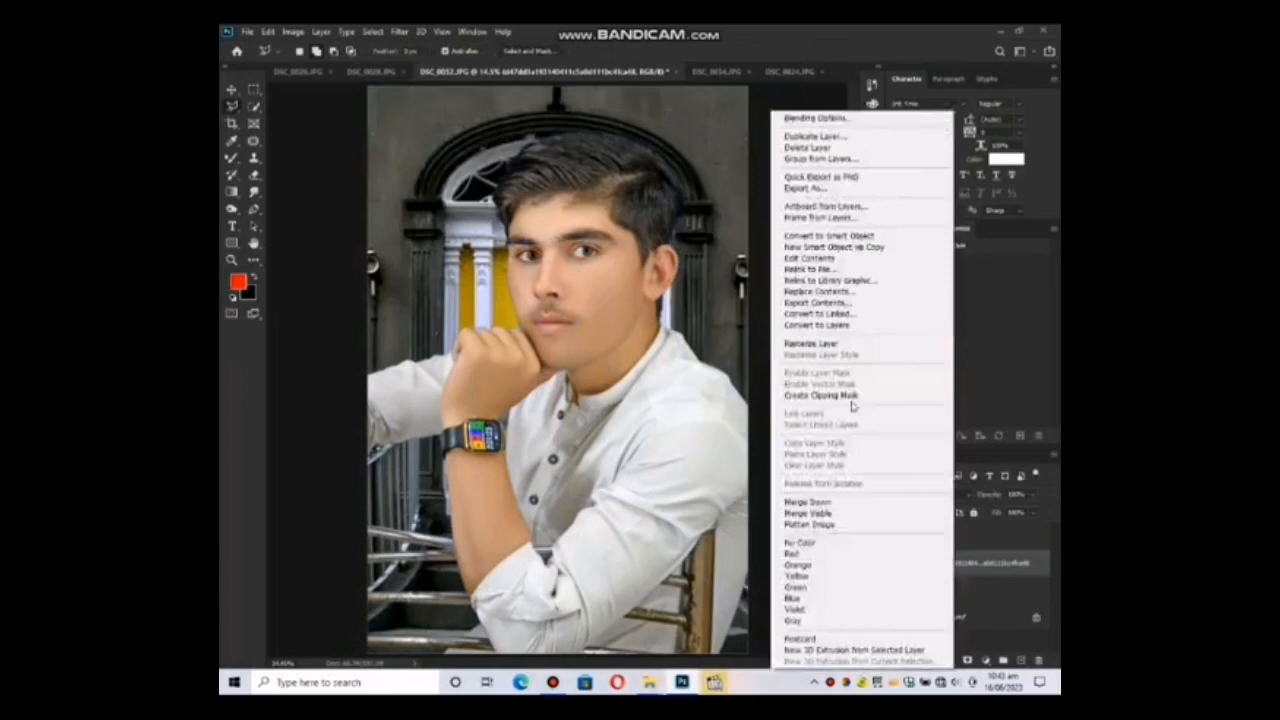
{"action": "left_click", "coordinate": [830, 343]}
{"action": "left_click", "coordinate": [400, 31]}
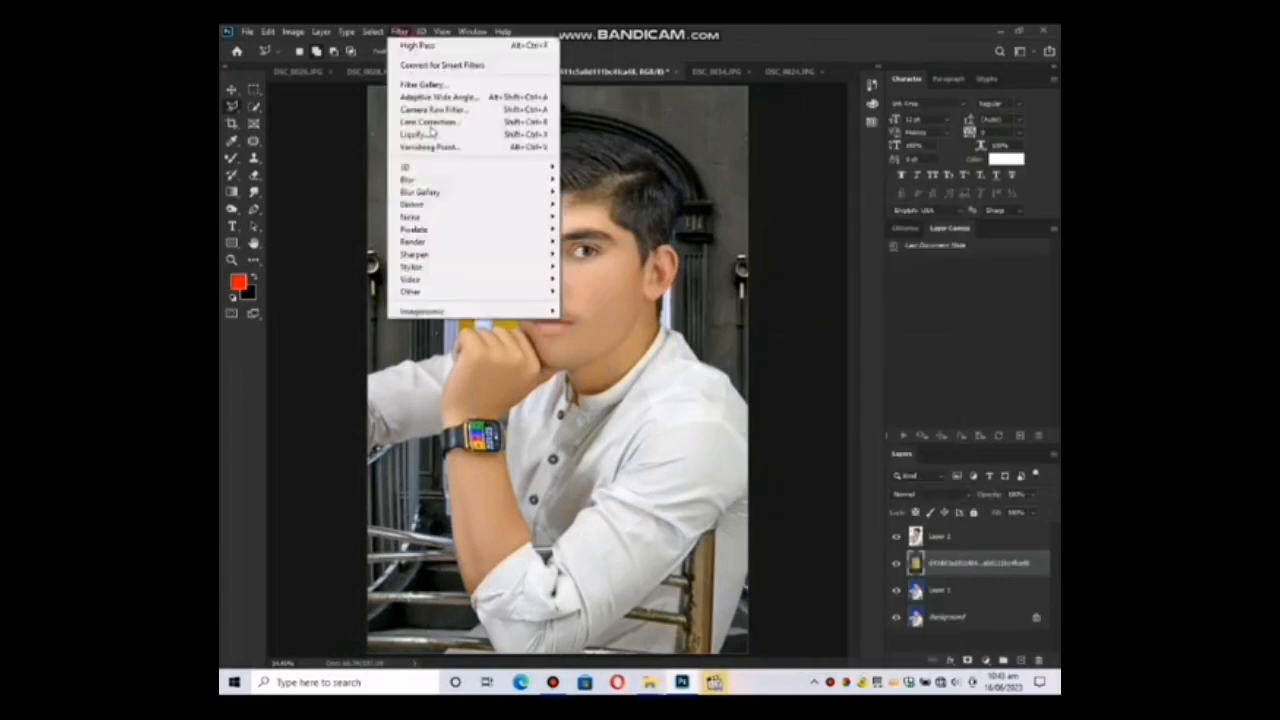
{"action": "mouse_move", "coordinate": [470, 180]}
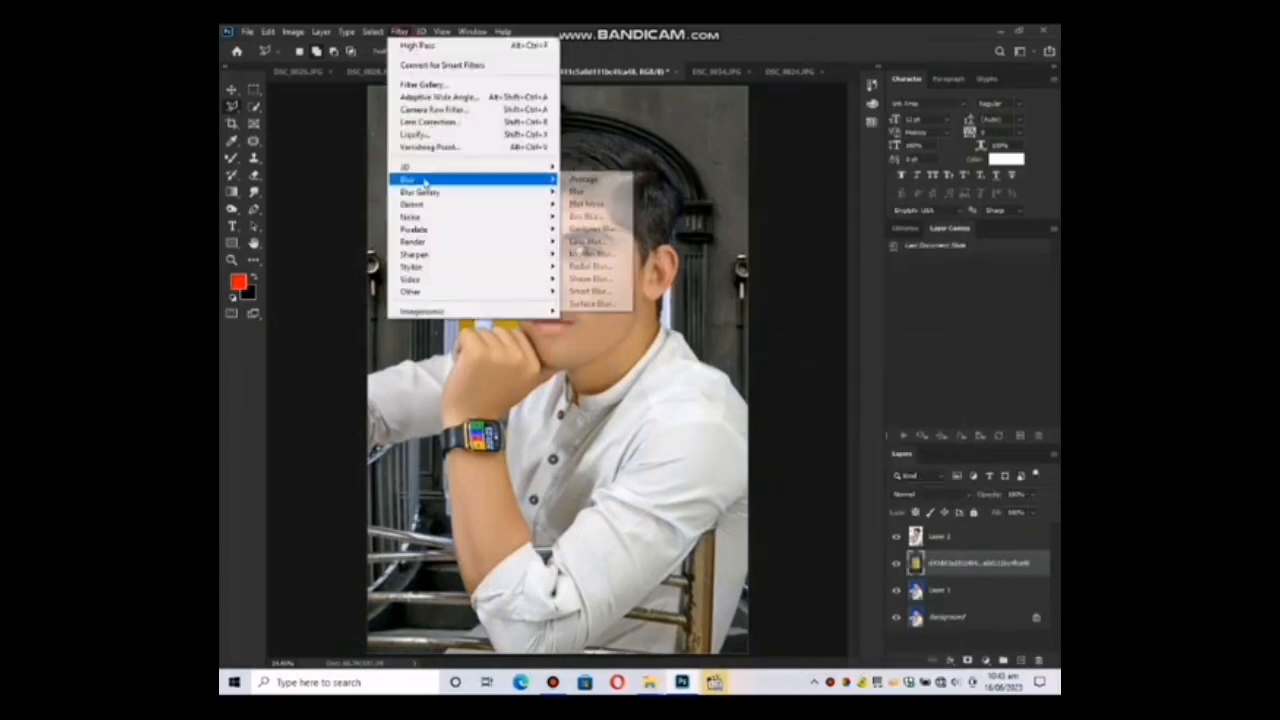
{"action": "left_click", "coordinate": [585, 217]}
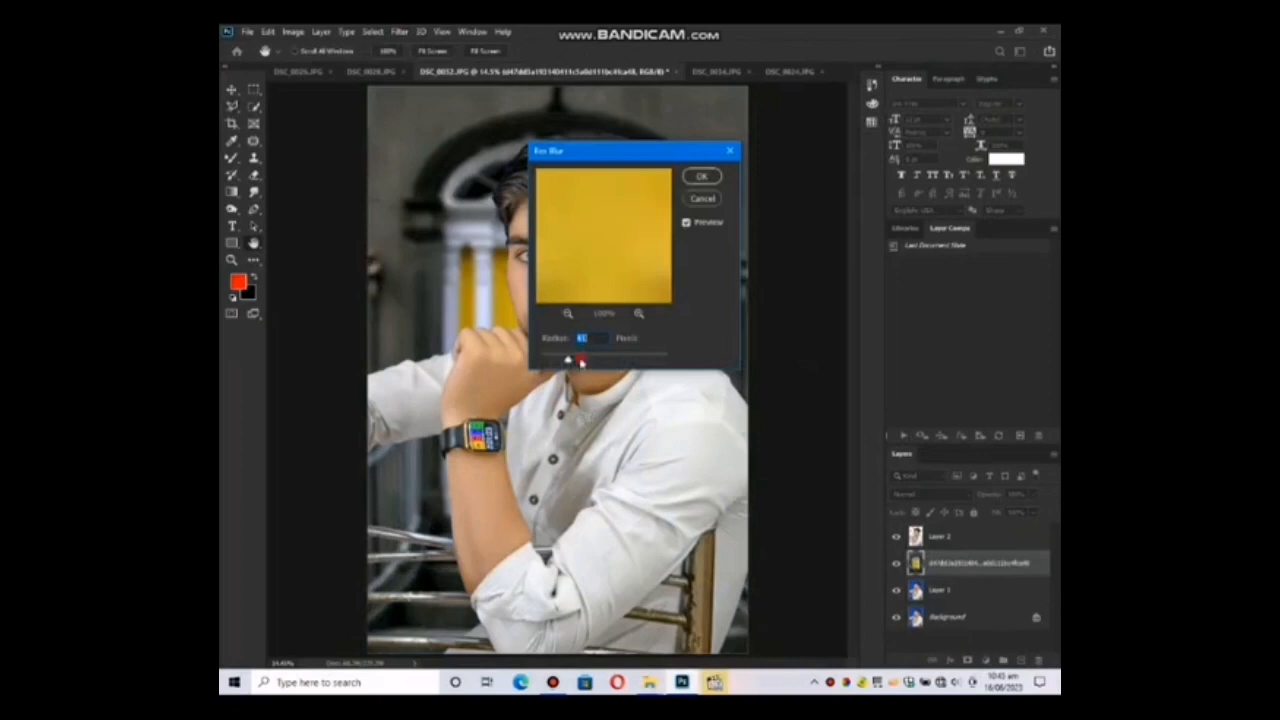
{"action": "left_click_drag", "start_coordinate": [581, 362], "coordinate": [587, 363]}
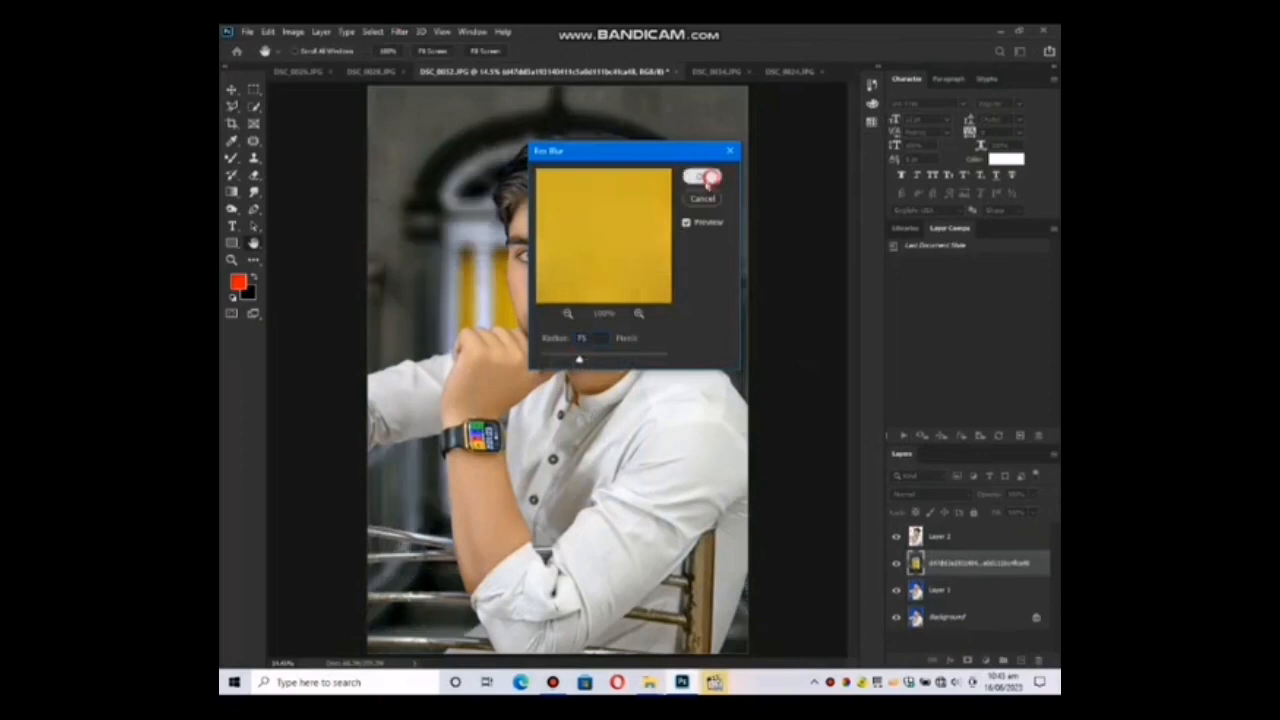
{"action": "left_click", "coordinate": [702, 177]}
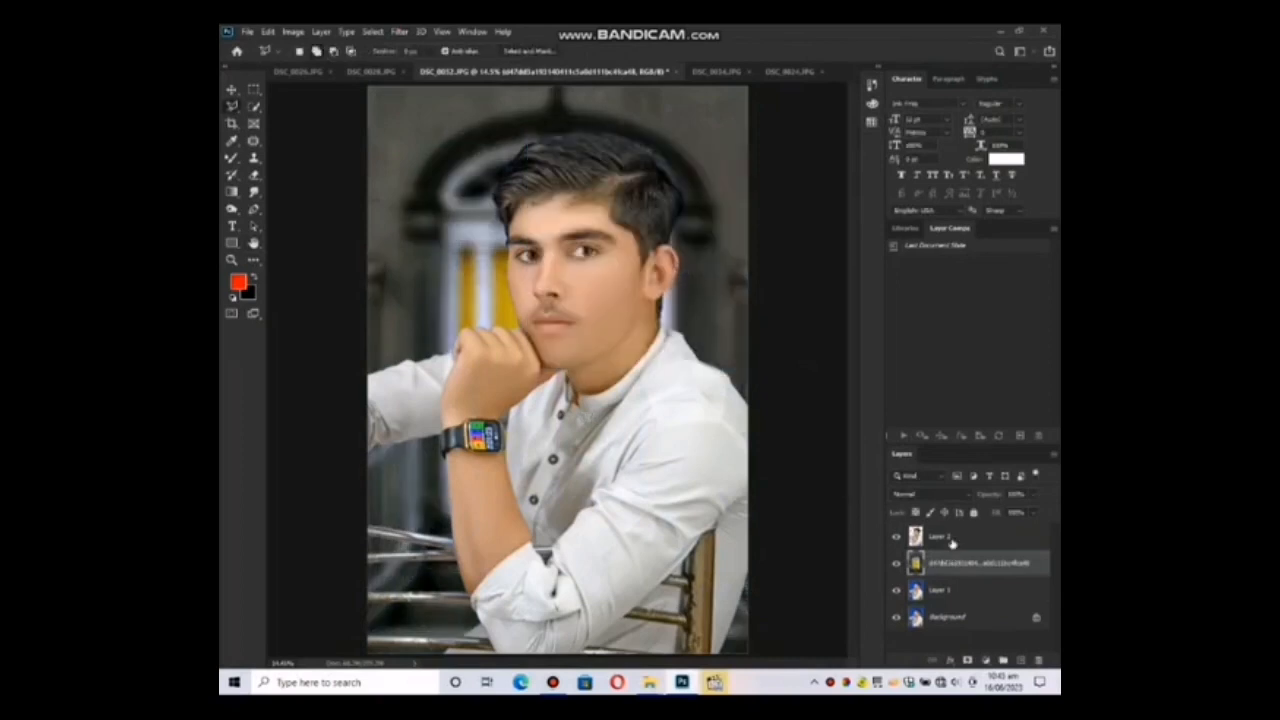
Increase the saturation of the blurred door background with a Hue/Saturation adjustment.
{"action": "key", "text": "ctrl+u"}
{"action": "left_click_drag", "start_coordinate": [690, 386], "coordinate": [735, 386]}
{"action": "left_click", "coordinate": [835, 287]}
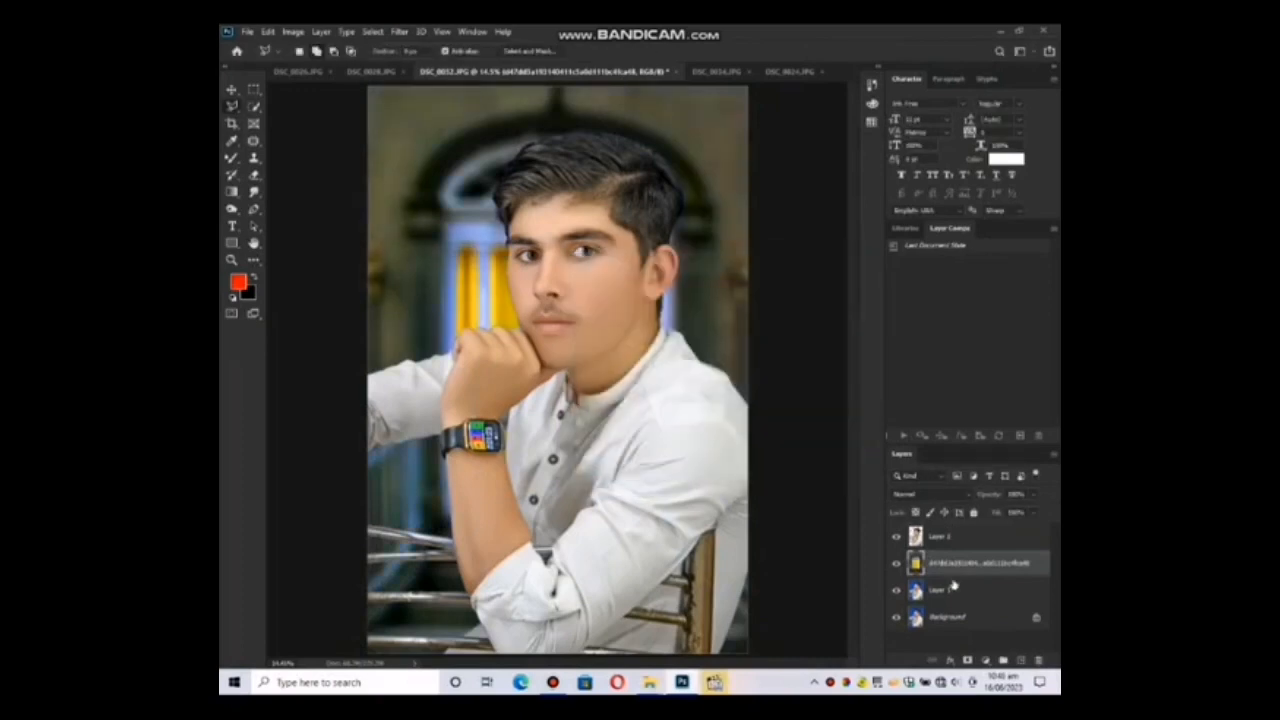
Select the fringe around the hair on Layer 2 with the Polygonal Lasso, following the hair edge from ear to far temple.
{"action": "left_click", "coordinate": [948, 540]}
{"action": "key", "text": "z"}
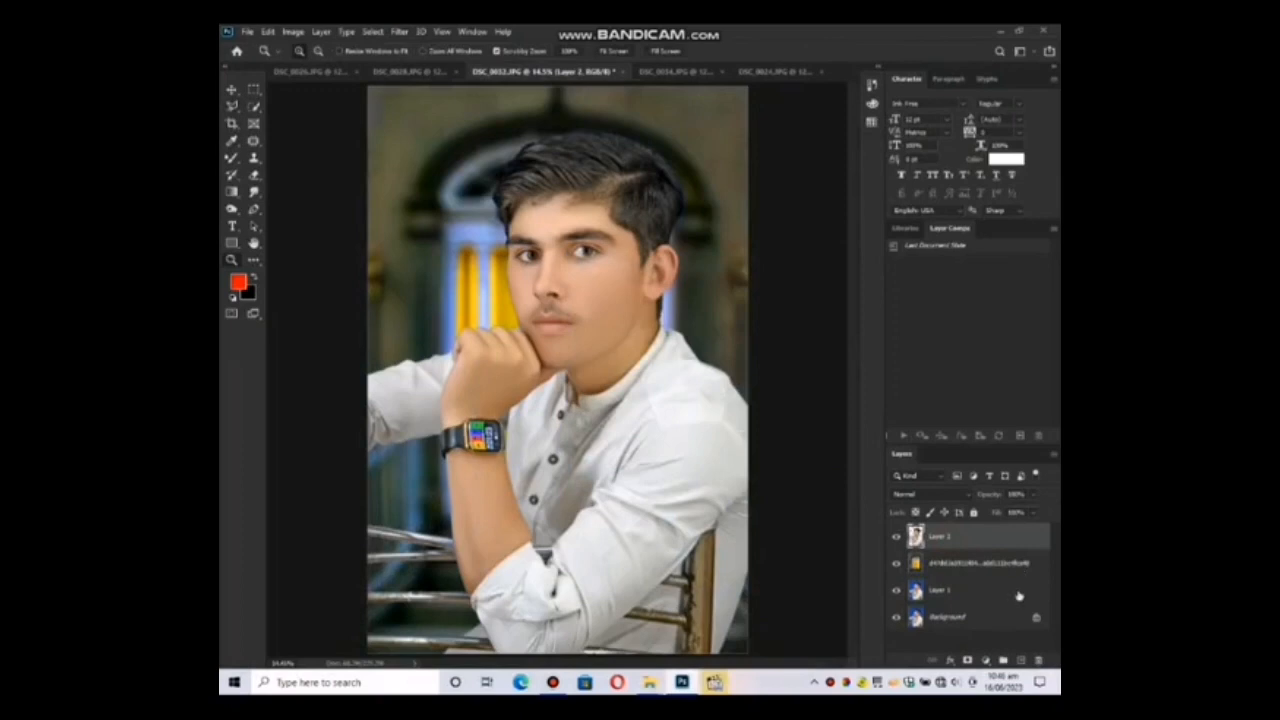
{"action": "key", "text": "ctrl+z"}
{"action": "left_click_drag", "start_coordinate": [667, 183], "coordinate": [686, 286]}
{"action": "left_click", "coordinate": [231, 108]}
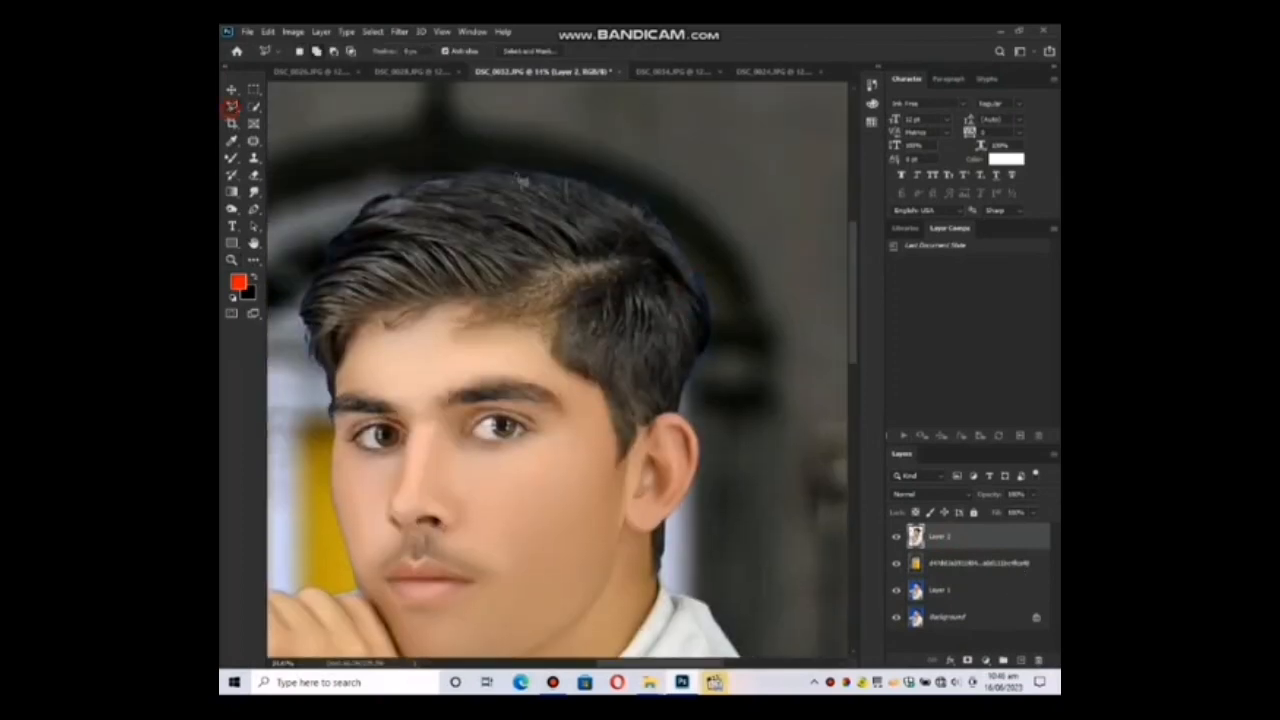
{"action": "mouse_move", "coordinate": [468, 172]}
{"action": "left_mouse_down"}
{"action": "mouse_move", "coordinate": [561, 178]}
{"action": "mouse_move", "coordinate": [652, 209]}
{"action": "mouse_move", "coordinate": [711, 293]}
{"action": "mouse_move", "coordinate": [702, 284]}
{"action": "mouse_move", "coordinate": [712, 352]}
{"action": "mouse_move", "coordinate": [676, 415]}
{"action": "mouse_move", "coordinate": [700, 418]}
{"action": "mouse_move", "coordinate": [744, 362]}
{"action": "mouse_move", "coordinate": [686, 144]}
{"action": "mouse_move", "coordinate": [455, 130]}
{"action": "mouse_move", "coordinate": [304, 163]}
{"action": "left_mouse_up"}
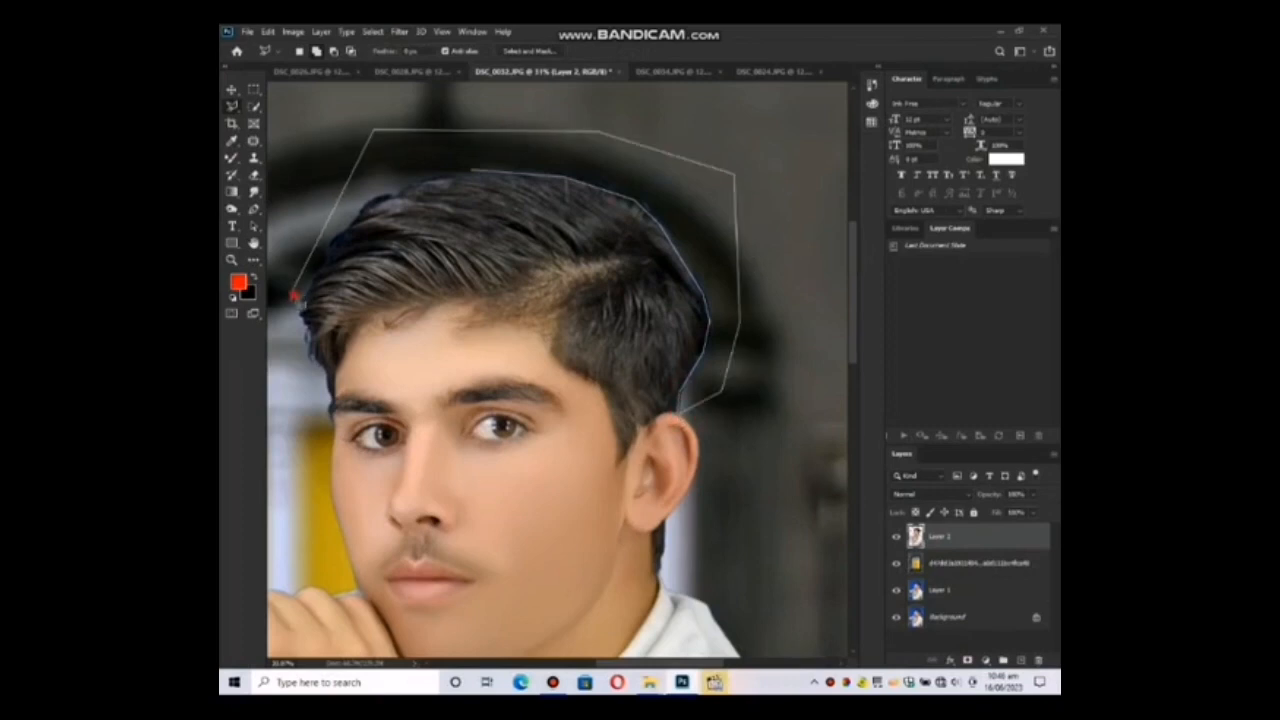
{"action": "left_click", "coordinate": [293, 293]}
{"action": "left_click", "coordinate": [294, 367]}
{"action": "left_click", "coordinate": [321, 383]}
{"action": "left_click", "coordinate": [311, 351]}
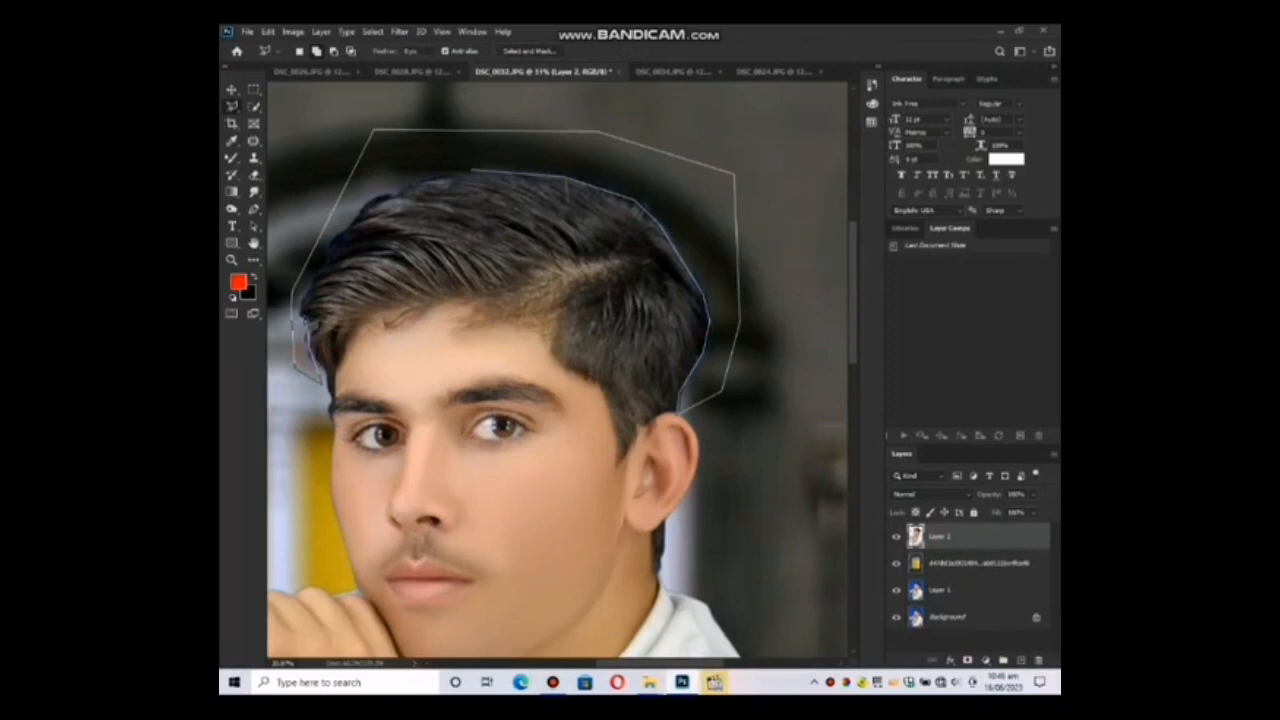
{"action": "left_click", "coordinate": [303, 318]}
{"action": "left_click", "coordinate": [304, 297]}
{"action": "left_click", "coordinate": [337, 241]}
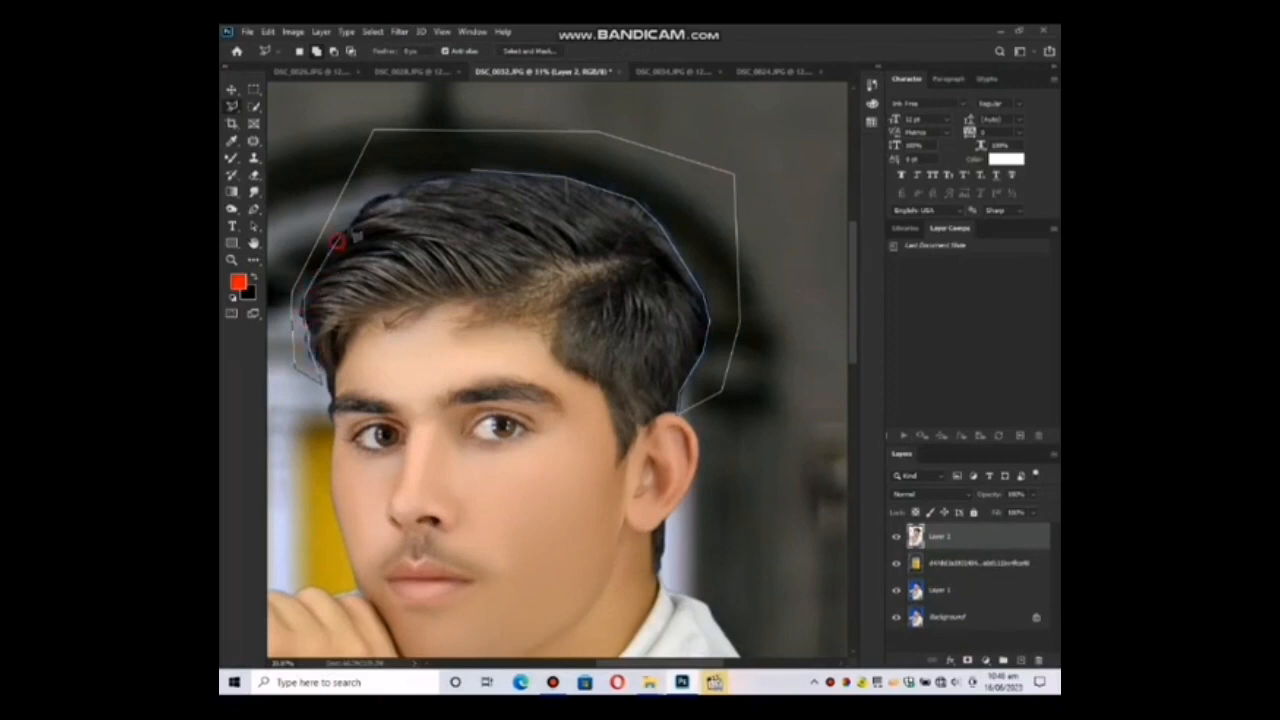
{"action": "left_click", "coordinate": [405, 188]}
{"action": "left_click", "coordinate": [470, 178]}
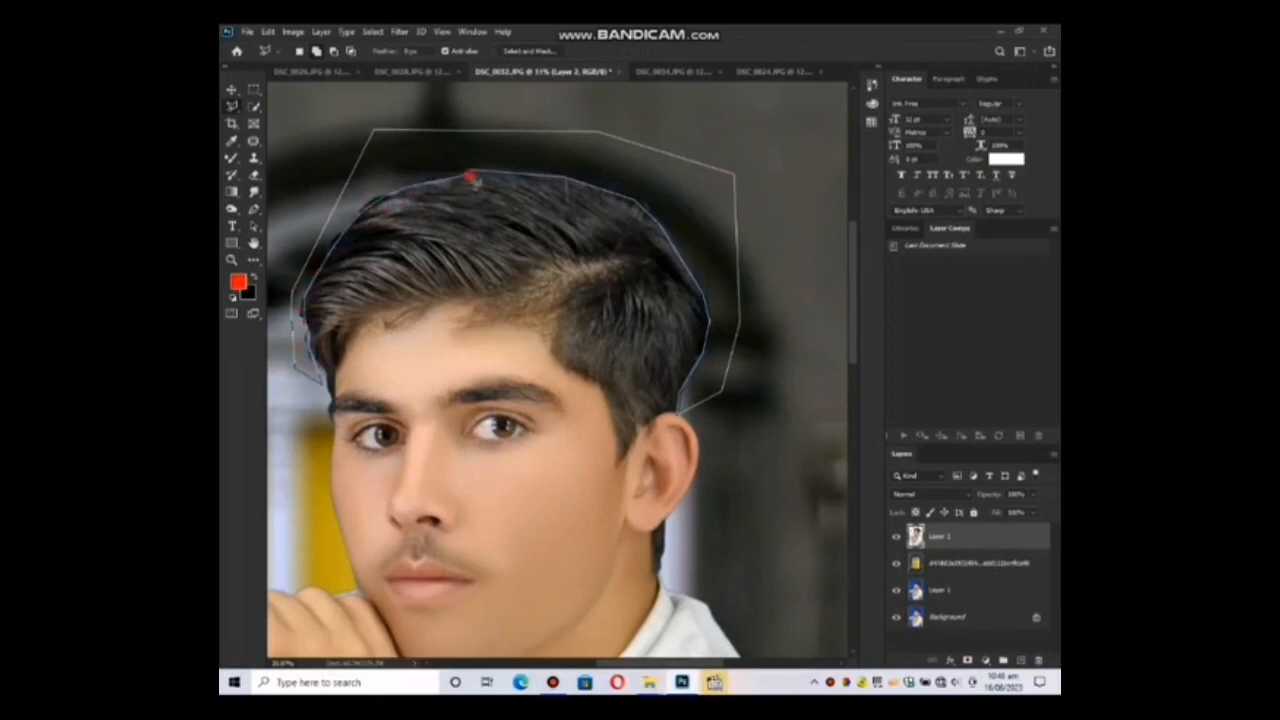
{"action": "left_click", "coordinate": [491, 177]}
Add the area beside the far cheek, knuckles and raised sleeve to the selection, following their edges closely.
{"action": "left_click_drag", "start_coordinate": [491, 480], "coordinate": [574, 303]}
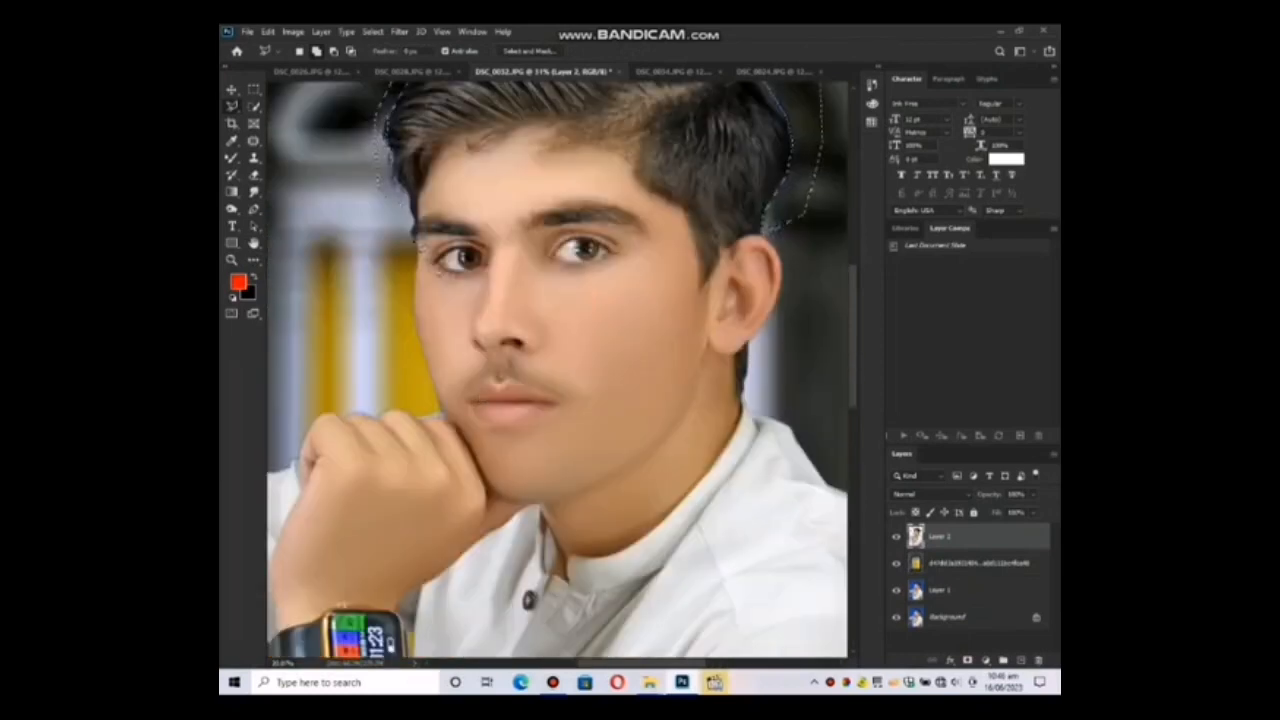
{"action": "left_click", "coordinate": [412, 239]}
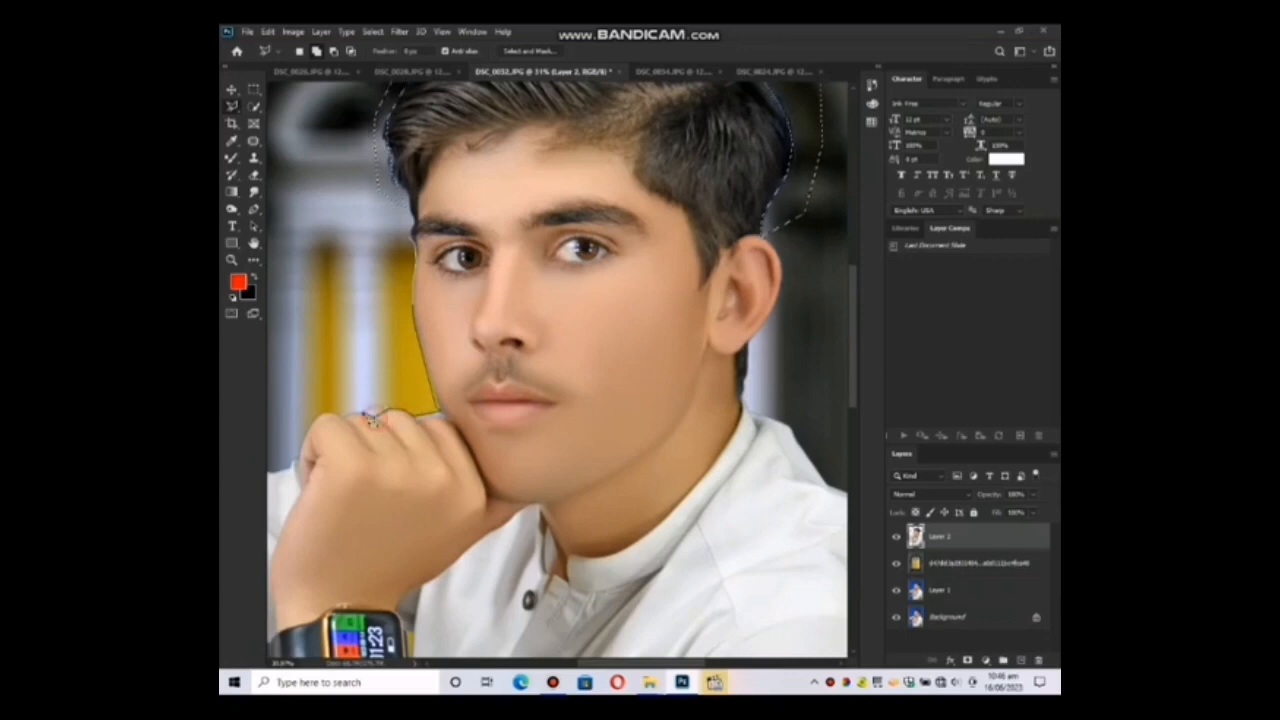
{"action": "left_click", "coordinate": [346, 421]}
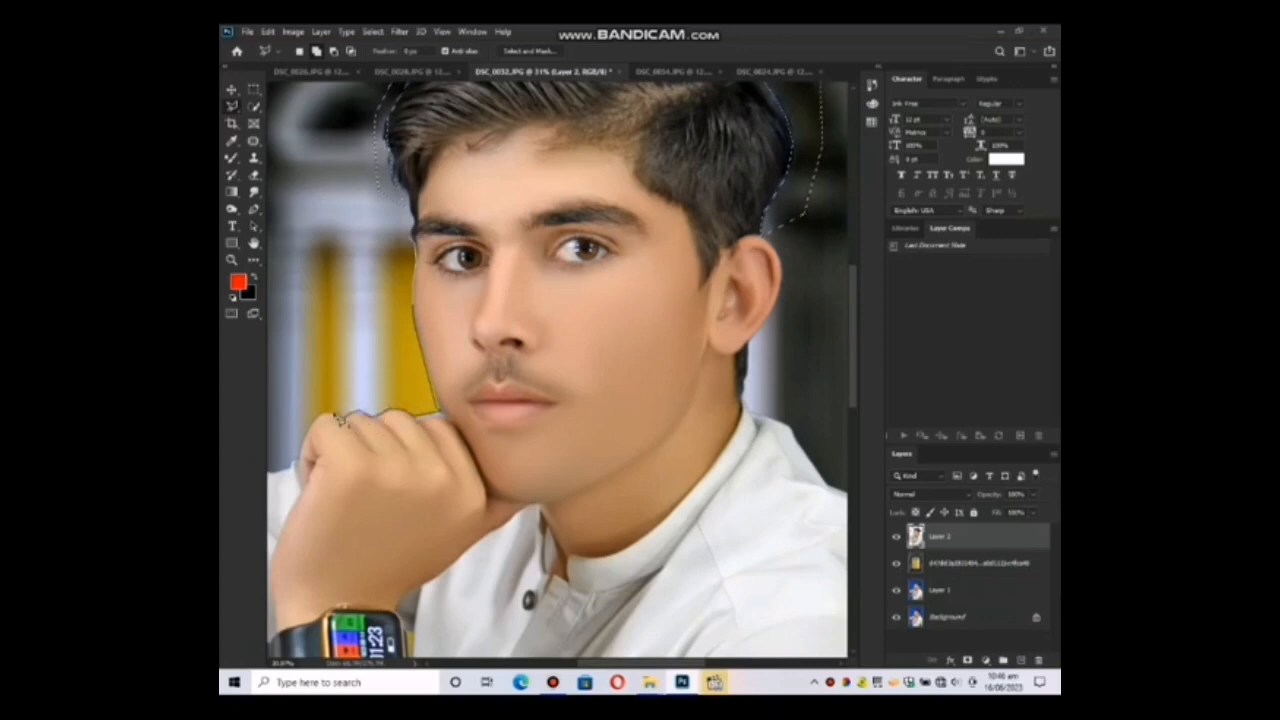
{"action": "left_click", "coordinate": [327, 416]}
{"action": "left_click", "coordinate": [303, 443]}
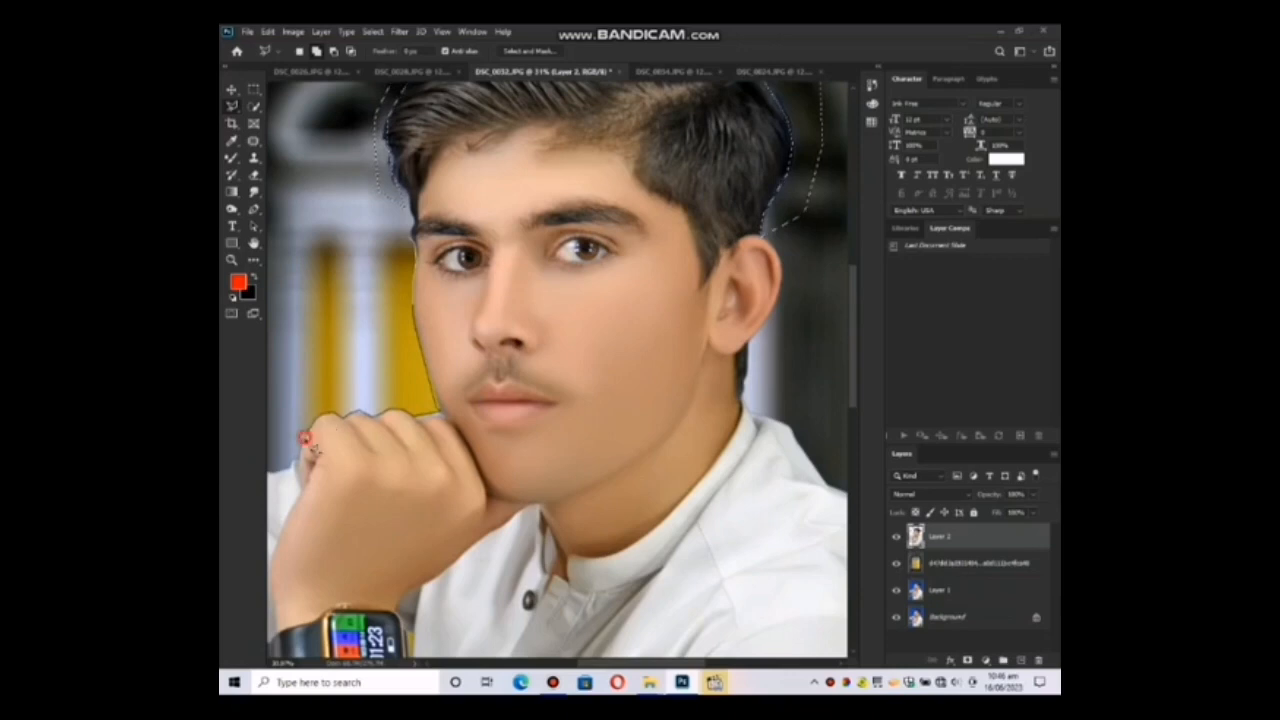
{"action": "left_click", "coordinate": [296, 464]}
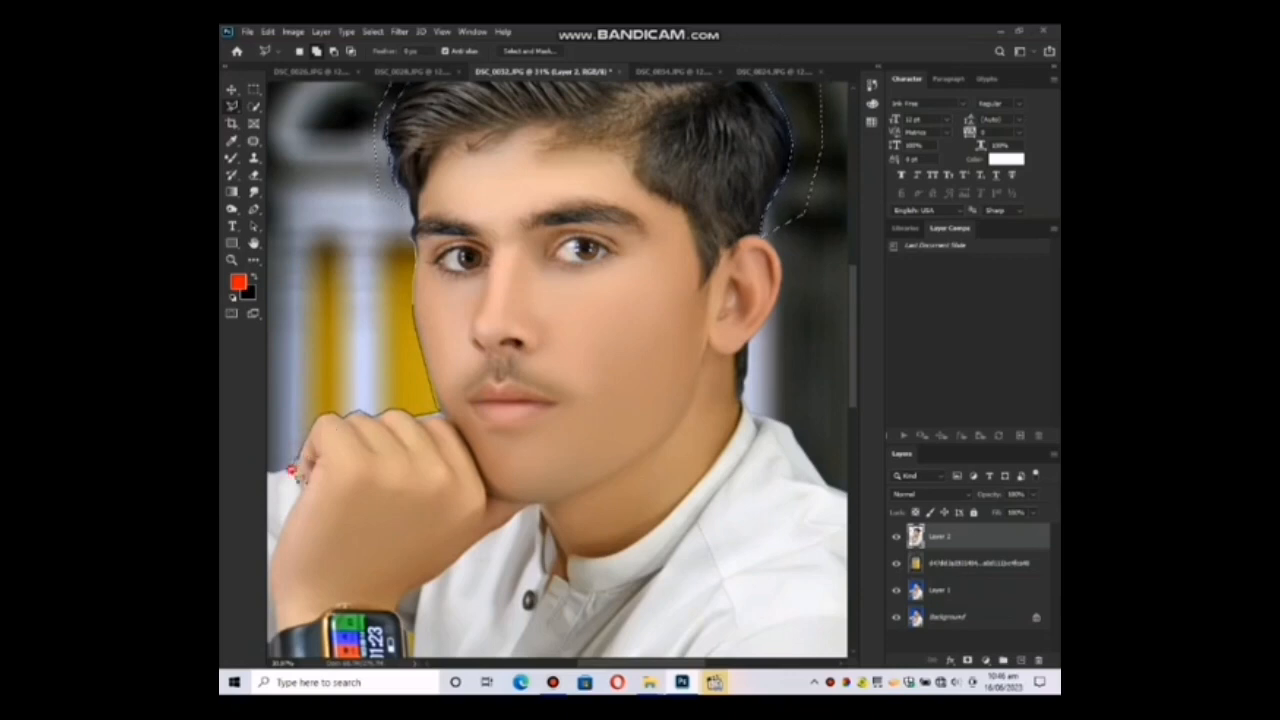
{"action": "left_click_drag", "start_coordinate": [296, 474], "coordinate": [397, 419]}
{"action": "left_click", "coordinate": [375, 420]}
{"action": "left_click", "coordinate": [365, 421]}
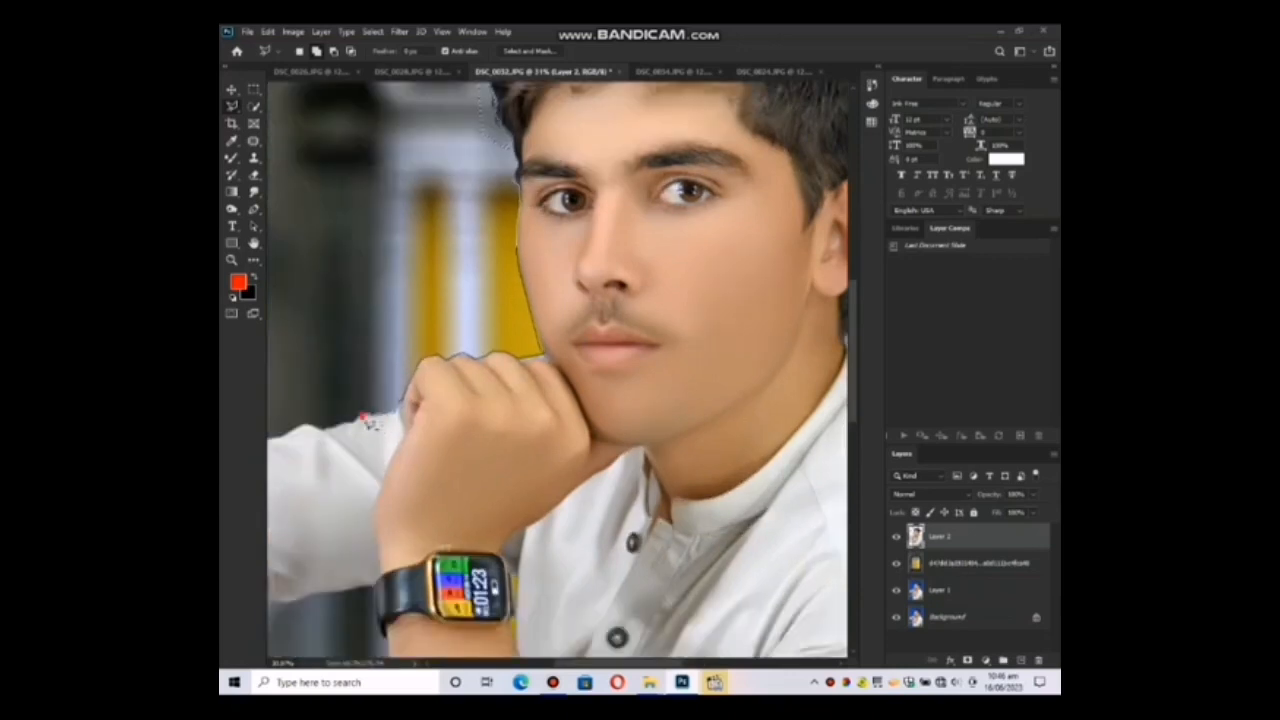
{"action": "left_click", "coordinate": [340, 428]}
{"action": "left_click", "coordinate": [327, 320]}
{"action": "left_click", "coordinate": [475, 154]}
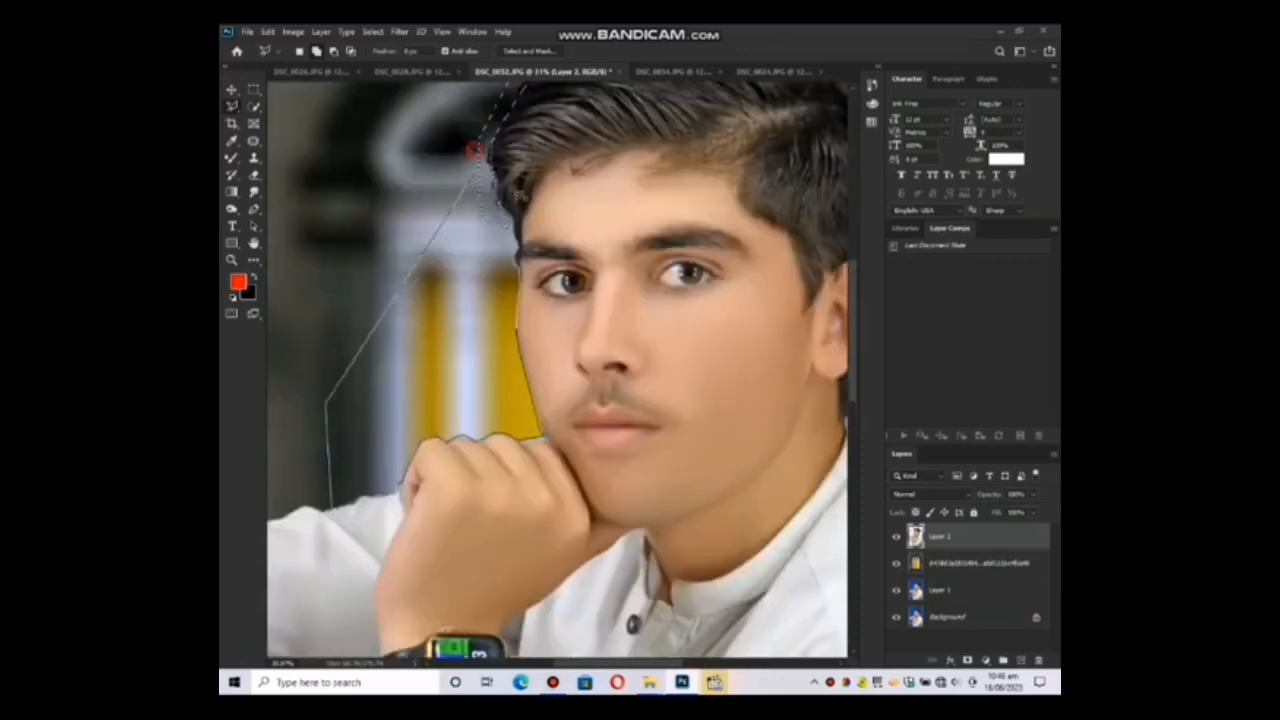
{"action": "left_click", "coordinate": [518, 256]}
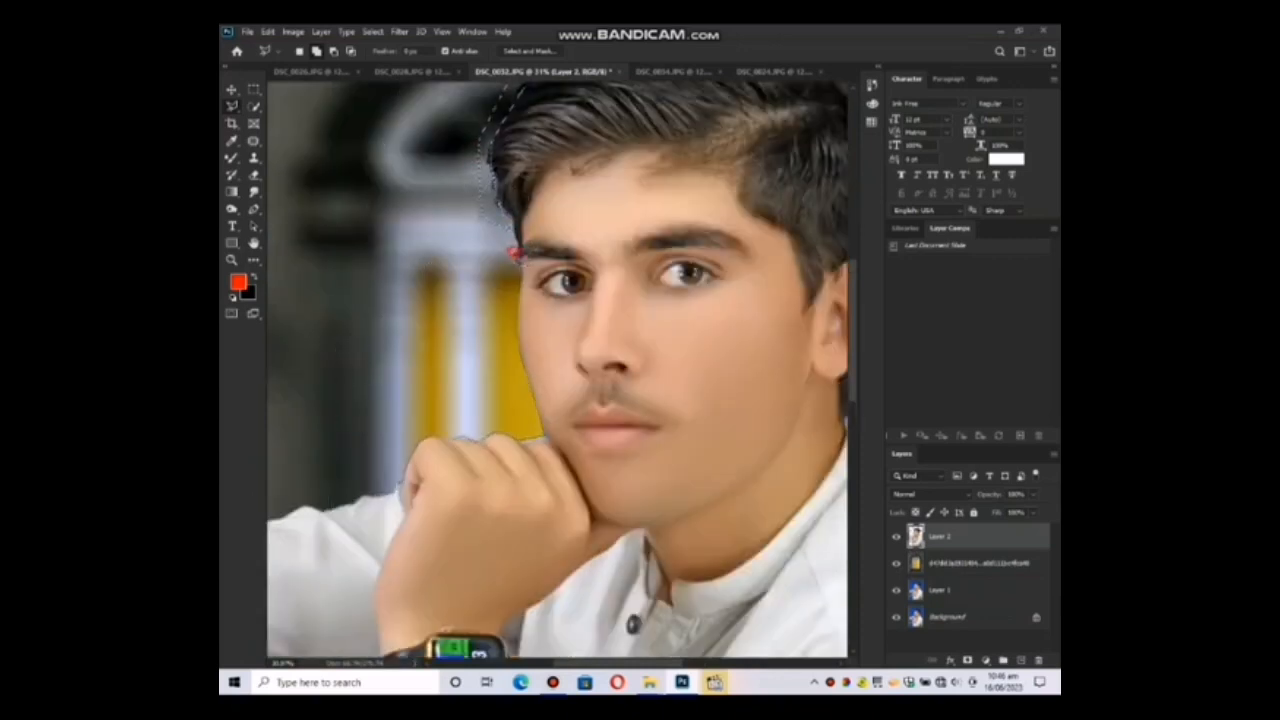
Add the area beneath the raised sleeve, up to the watch strap, to the selection with the Polygonal Lasso.
{"action": "mouse_move", "coordinate": [396, 465]}
{"action": "left_mouse_down"}
{"action": "mouse_move", "coordinate": [588, 206]}
{"action": "mouse_move", "coordinate": [567, 208]}
{"action": "left_mouse_up"}
{"action": "scroll", "coordinate": [502, 347], "scroll_direction": "down", "scroll_amount": 5}
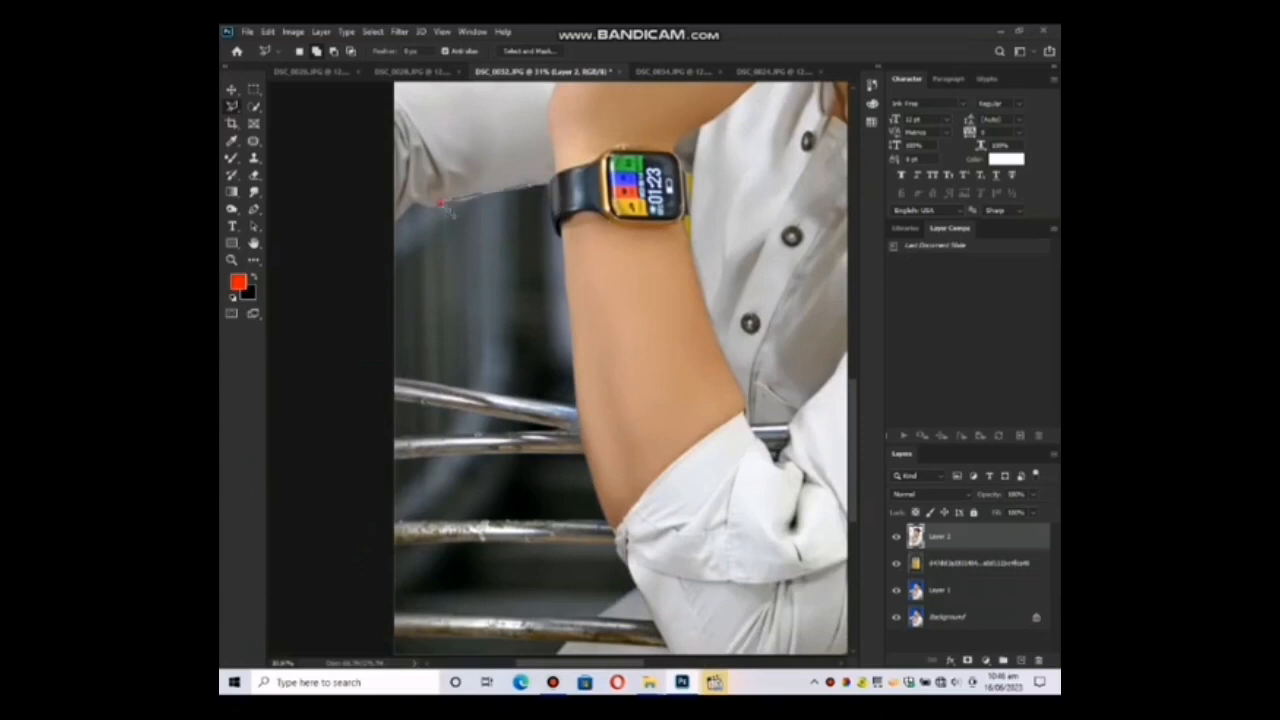
{"action": "left_click", "coordinate": [392, 226]}
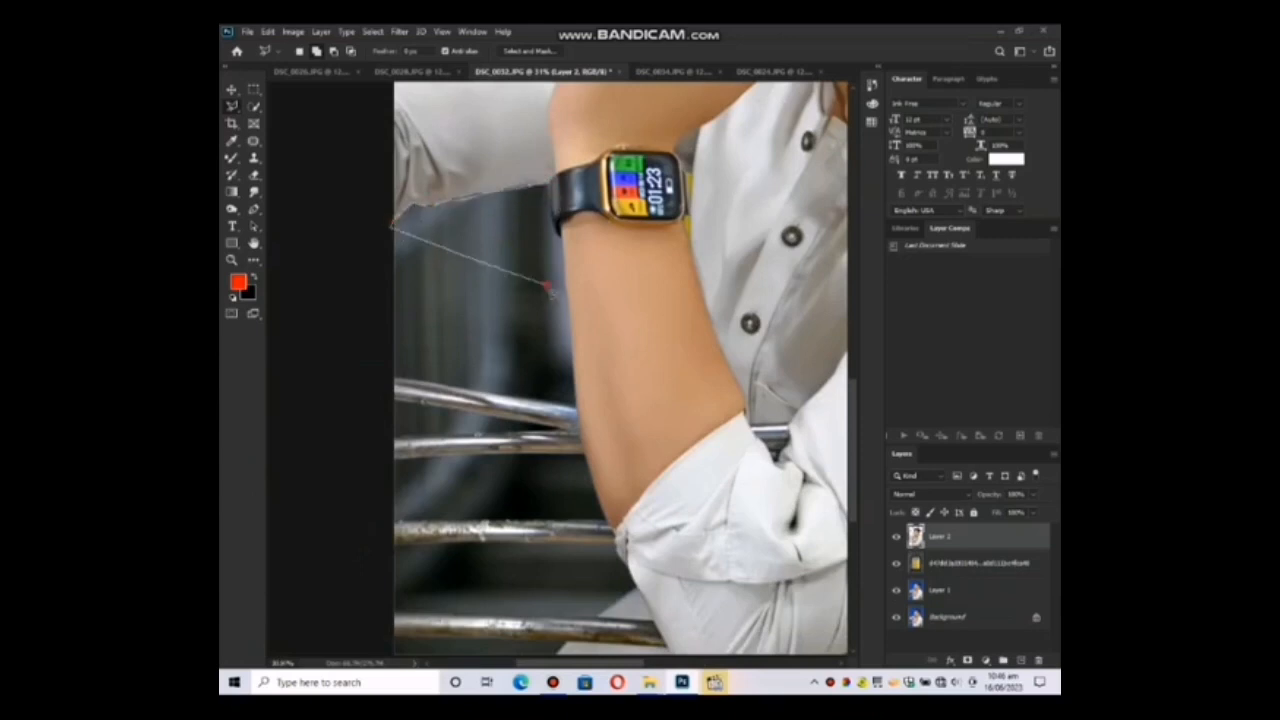
{"action": "left_click", "coordinate": [546, 272]}
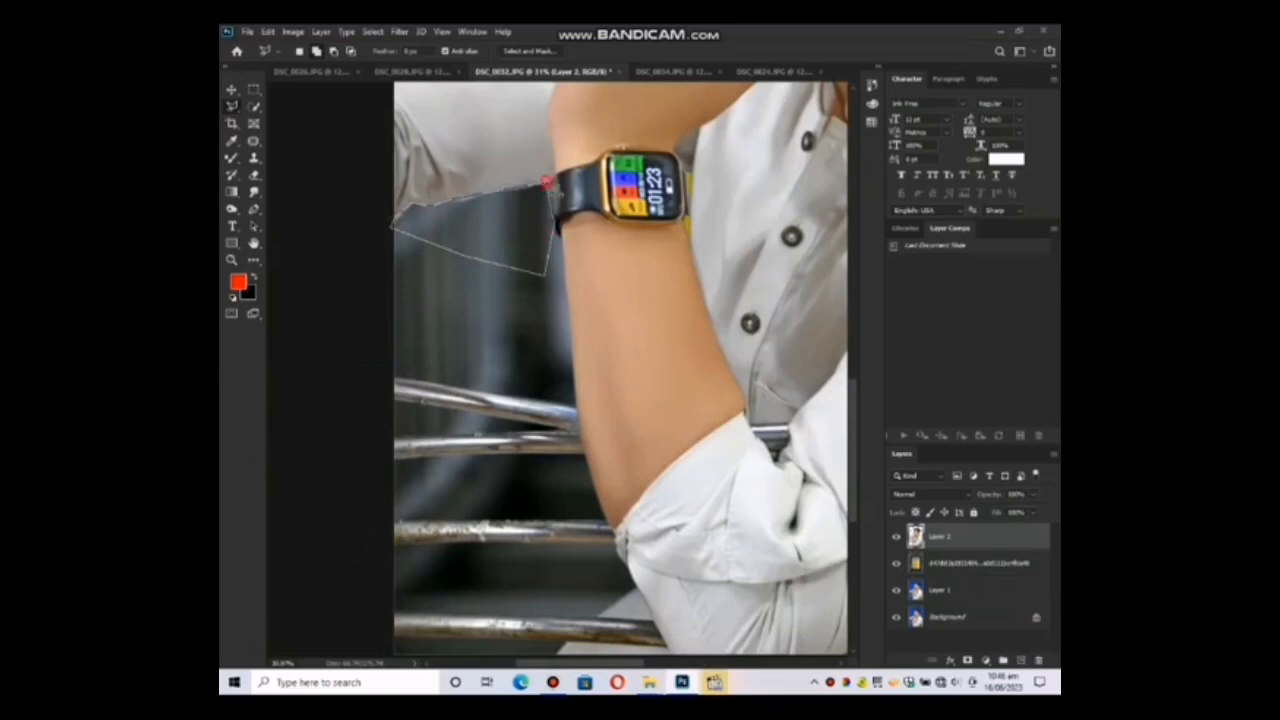
{"action": "left_click", "coordinate": [546, 182]}
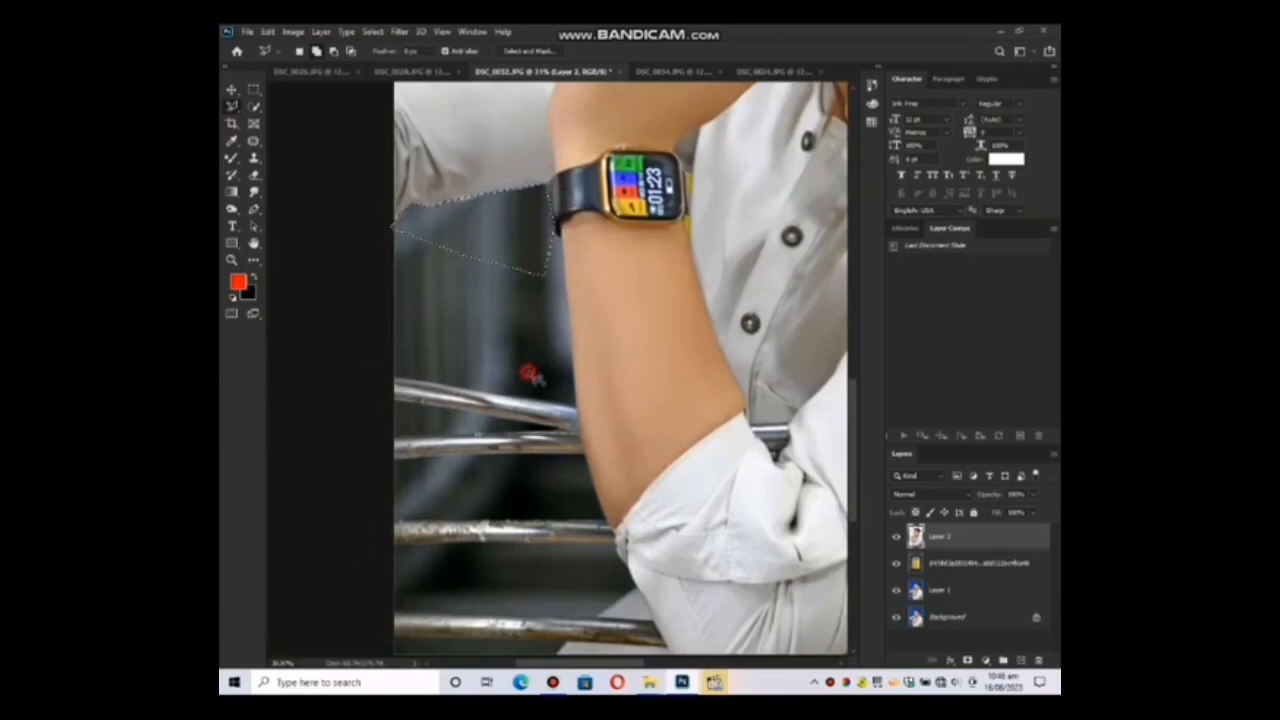
Add the strip behind the neck, from below the ear to the back of the collar, to the selection.
{"action": "left_click_drag", "start_coordinate": [666, 374], "coordinate": [467, 330]}
{"action": "mouse_move", "coordinate": [494, 142]}
{"action": "left_mouse_down"}
{"action": "mouse_move", "coordinate": [574, 386]}
{"action": "mouse_move", "coordinate": [655, 570]}
{"action": "left_mouse_up"}
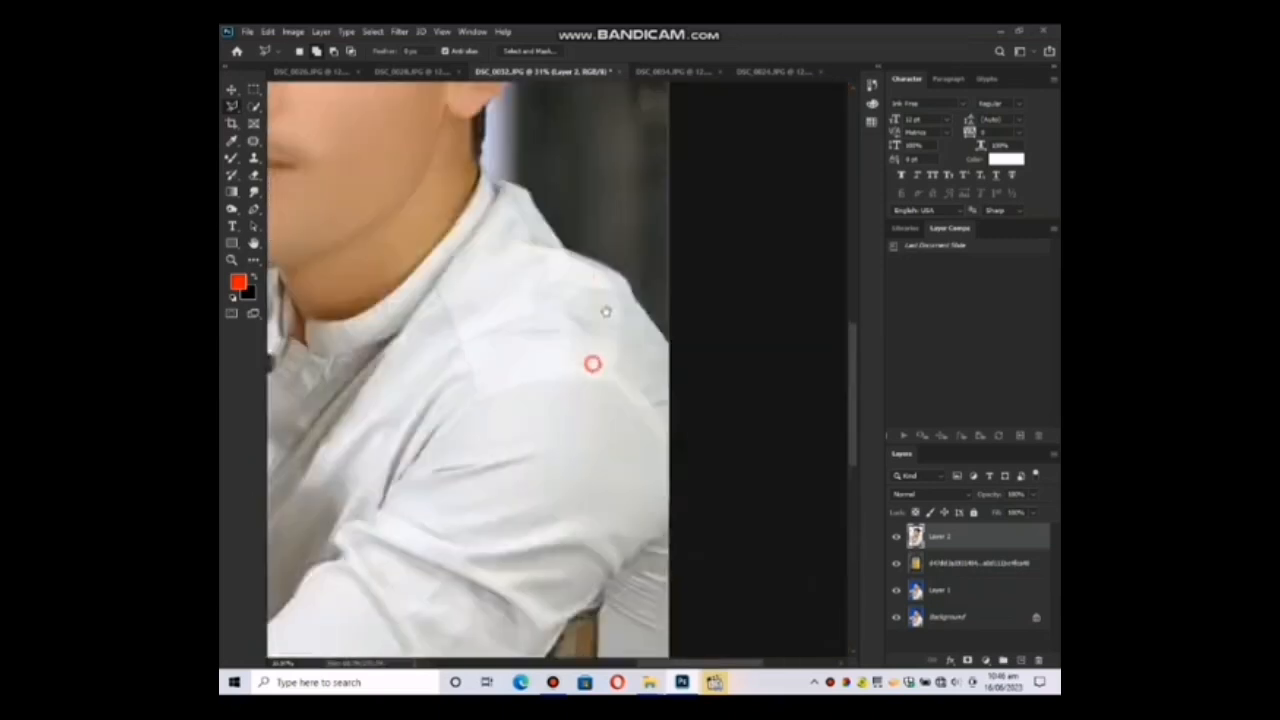
{"action": "left_click_drag", "start_coordinate": [622, 205], "coordinate": [580, 329]}
{"action": "left_click", "coordinate": [443, 243]}
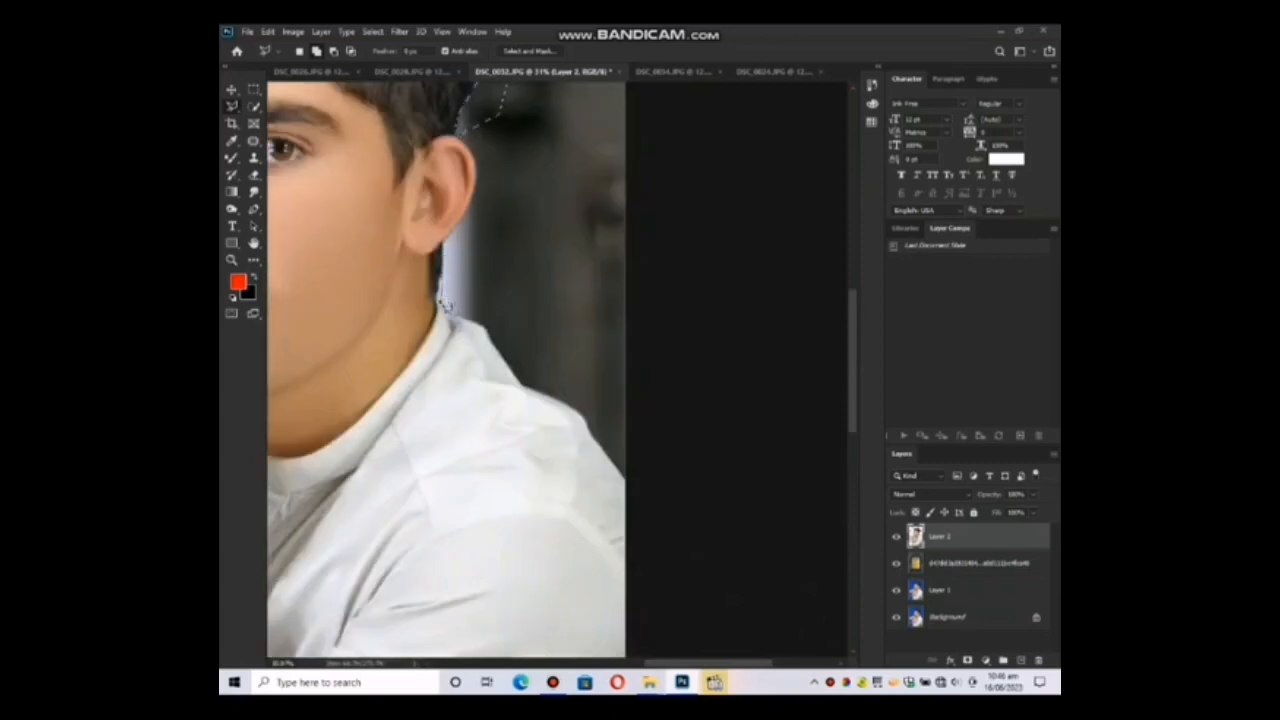
{"action": "left_click", "coordinate": [437, 299]}
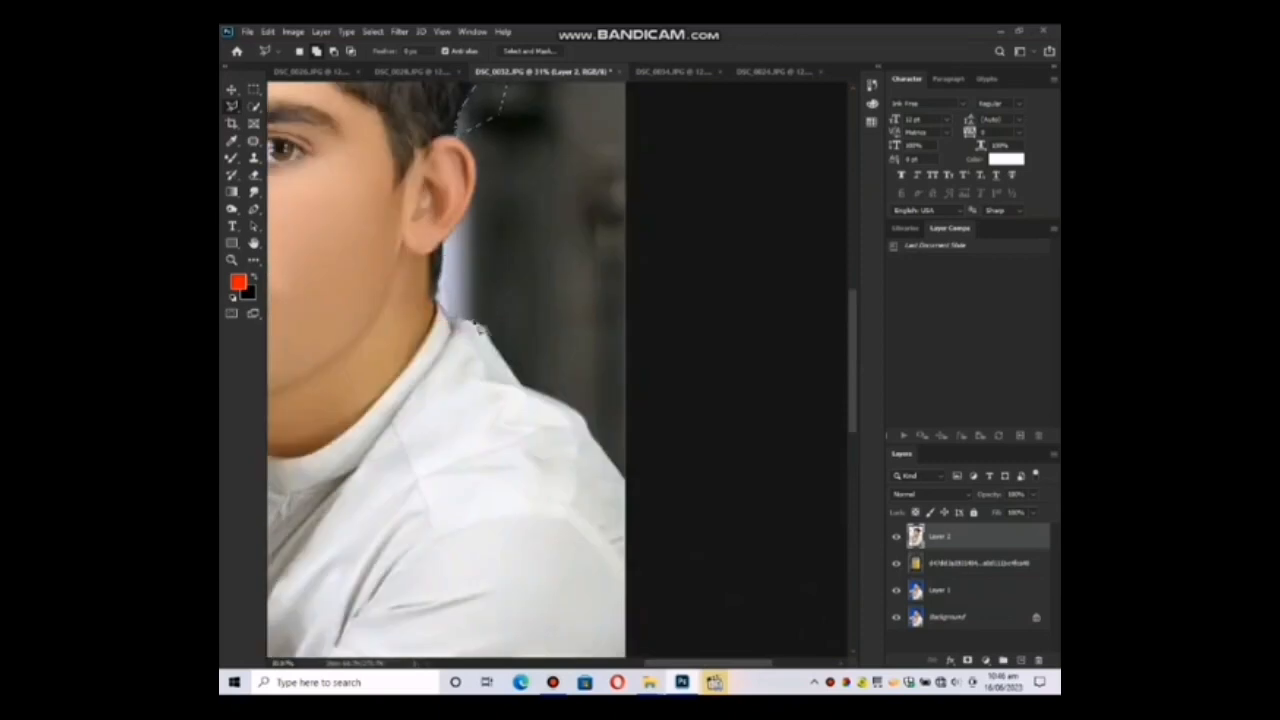
{"action": "left_click", "coordinate": [477, 323]}
{"action": "left_click", "coordinate": [507, 270]}
{"action": "double_click", "coordinate": [498, 249]}
Feather the fringe selection around the figure, delete its contents and deselect.
{"action": "left_click_drag", "start_coordinate": [565, 280], "coordinate": [700, 615]}
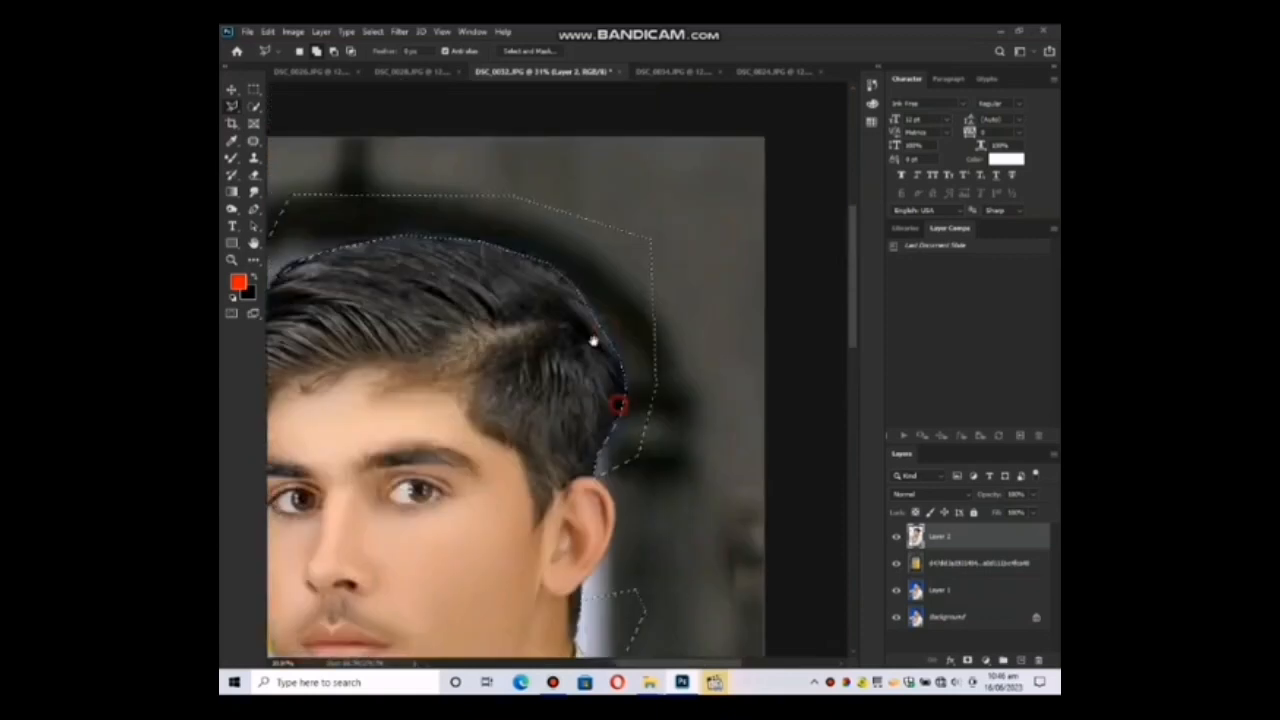
{"action": "left_click_drag", "start_coordinate": [593, 341], "coordinate": [651, 347]}
{"action": "right_click", "coordinate": [448, 280]}
{"action": "left_click", "coordinate": [491, 315]}
{"action": "key", "text": "Return"}
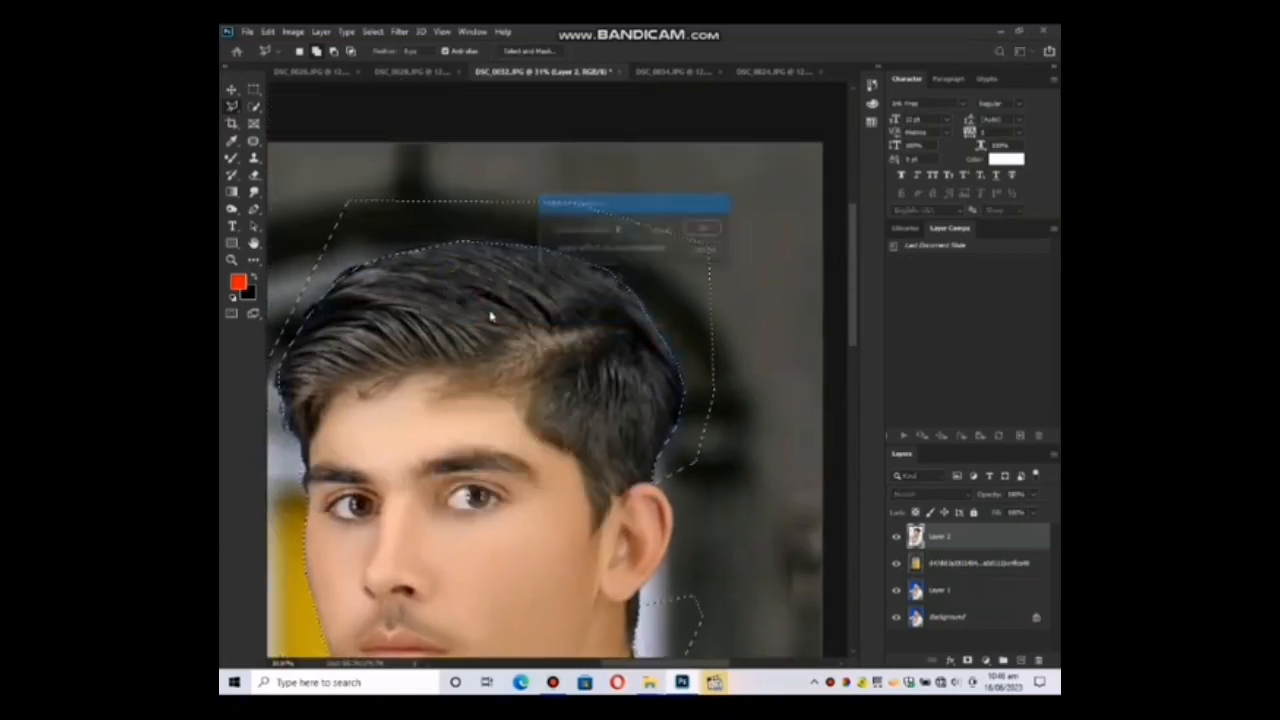
{"action": "right_click", "coordinate": [502, 292]}
{"action": "left_click", "coordinate": [495, 312]}
{"action": "key", "text": "z"}
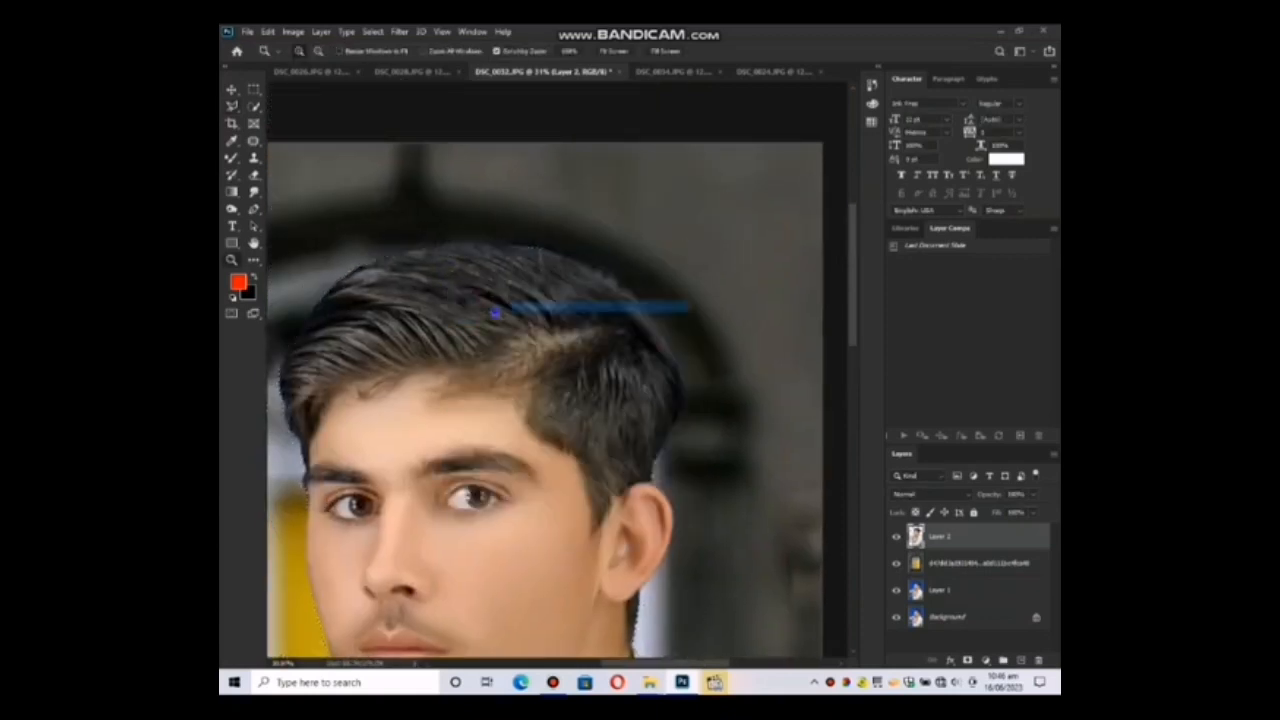
{"action": "key", "text": "ctrl+0"}
Open Liquify on the cutout layer and push the hair outward at the crown and front with a forward-warp brush.
{"action": "left_click", "coordinate": [400, 32]}
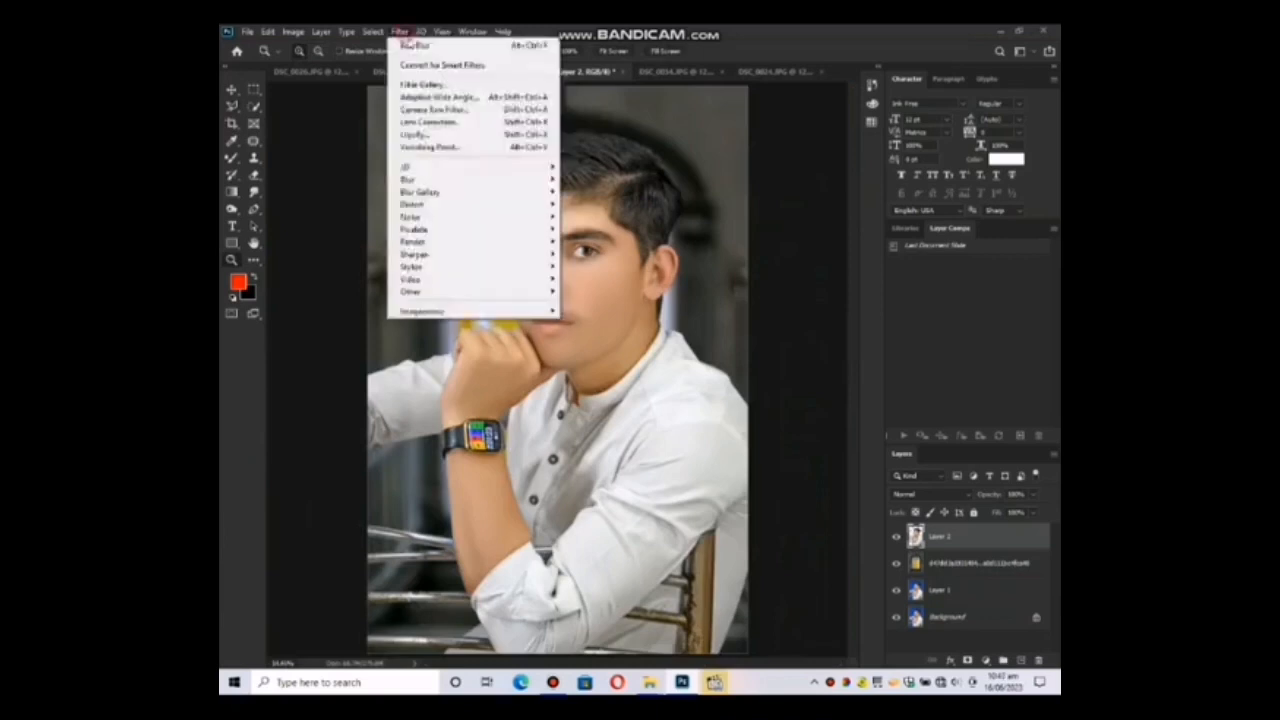
{"action": "left_click", "coordinate": [436, 142]}
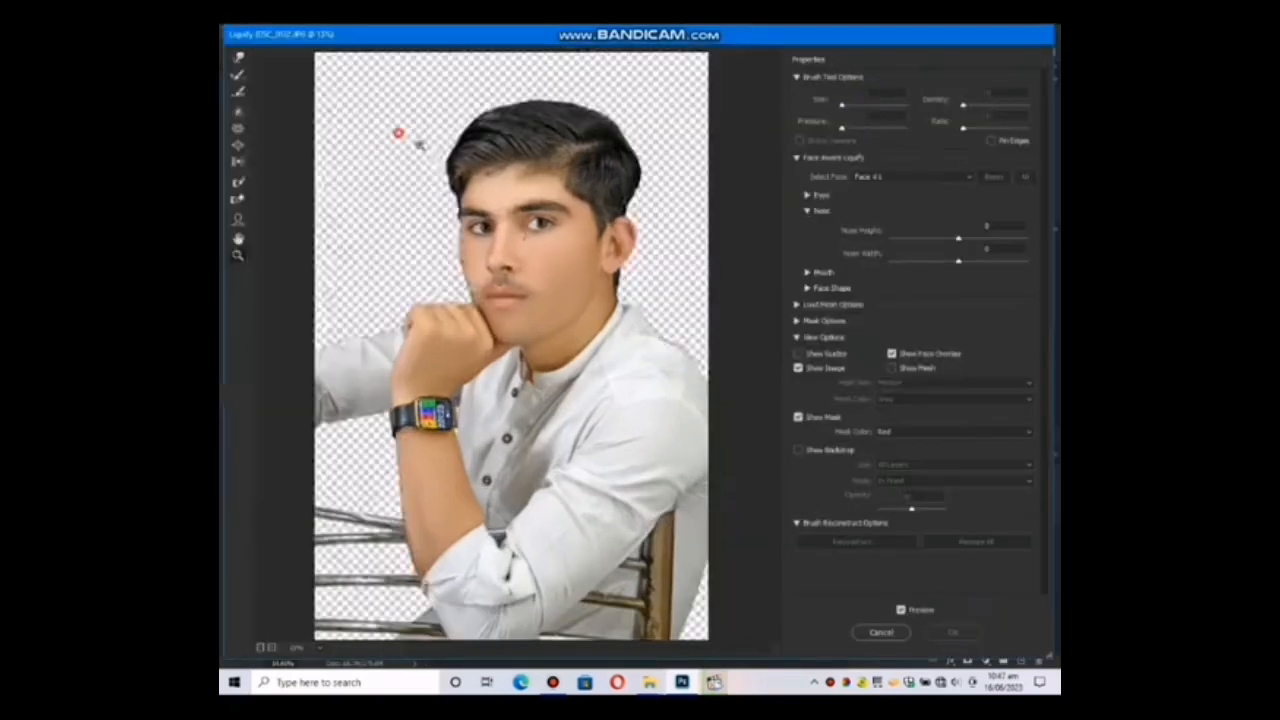
{"action": "scroll", "coordinate": [528, 245], "scroll_direction": "up", "scroll_amount": 5}
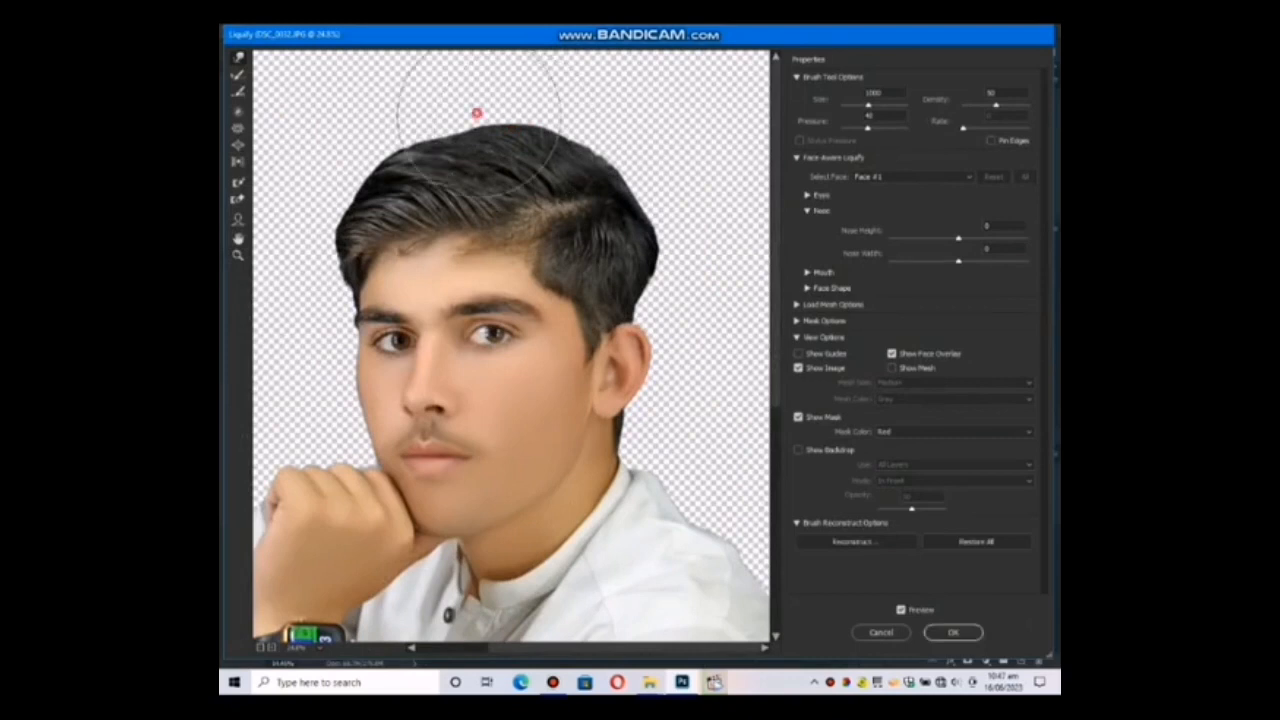
{"action": "mouse_move", "coordinate": [477, 113]}
{"action": "left_mouse_down"}
{"action": "mouse_move", "coordinate": [420, 115]}
{"action": "mouse_move", "coordinate": [345, 201]}
{"action": "mouse_move", "coordinate": [321, 205]}
{"action": "mouse_move", "coordinate": [324, 273]}
{"action": "mouse_move", "coordinate": [345, 222]}
{"action": "mouse_move", "coordinate": [323, 212]}
{"action": "mouse_move", "coordinate": [373, 161]}
{"action": "mouse_move", "coordinate": [431, 122]}
{"action": "mouse_move", "coordinate": [538, 125]}
{"action": "mouse_move", "coordinate": [543, 110]}
{"action": "mouse_move", "coordinate": [518, 102]}
{"action": "mouse_move", "coordinate": [653, 161]}
{"action": "mouse_move", "coordinate": [696, 253]}
{"action": "mouse_move", "coordinate": [688, 283]}
{"action": "mouse_move", "coordinate": [628, 300]}
{"action": "mouse_move", "coordinate": [664, 301]}
{"action": "mouse_move", "coordinate": [657, 207]}
{"action": "mouse_move", "coordinate": [655, 248]}
{"action": "mouse_move", "coordinate": [687, 293]}
{"action": "mouse_move", "coordinate": [692, 226]}
{"action": "mouse_move", "coordinate": [702, 234]}
{"action": "mouse_move", "coordinate": [660, 207]}
{"action": "mouse_move", "coordinate": [633, 160]}
{"action": "mouse_move", "coordinate": [466, 89]}
{"action": "mouse_move", "coordinate": [350, 138]}
{"action": "mouse_move", "coordinate": [316, 254]}
{"action": "mouse_move", "coordinate": [300, 216]}
{"action": "mouse_move", "coordinate": [323, 206]}
{"action": "mouse_move", "coordinate": [312, 258]}
{"action": "left_mouse_up"}
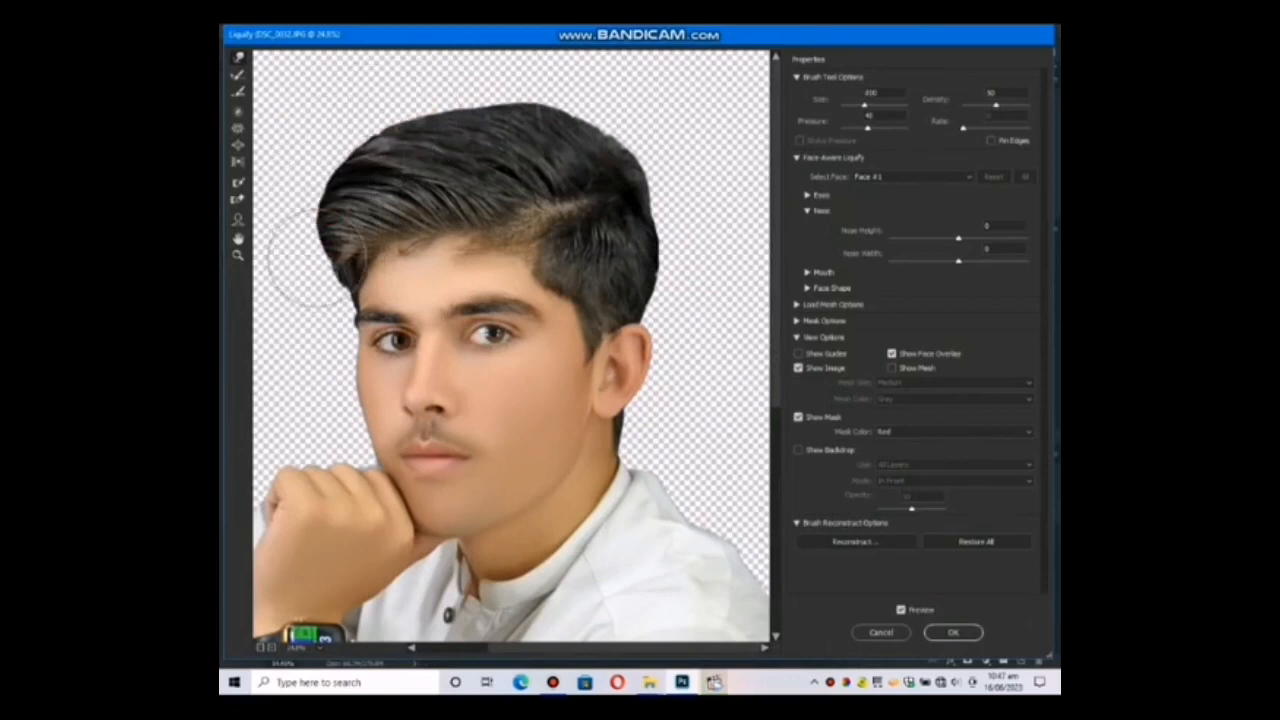
Raise the hair further along the front and crown with an enlarged warp brush.
{"action": "key", "text": "bracketleft"}
{"action": "key", "text": "bracketleft"}
{"action": "key", "text": "bracketleft"}
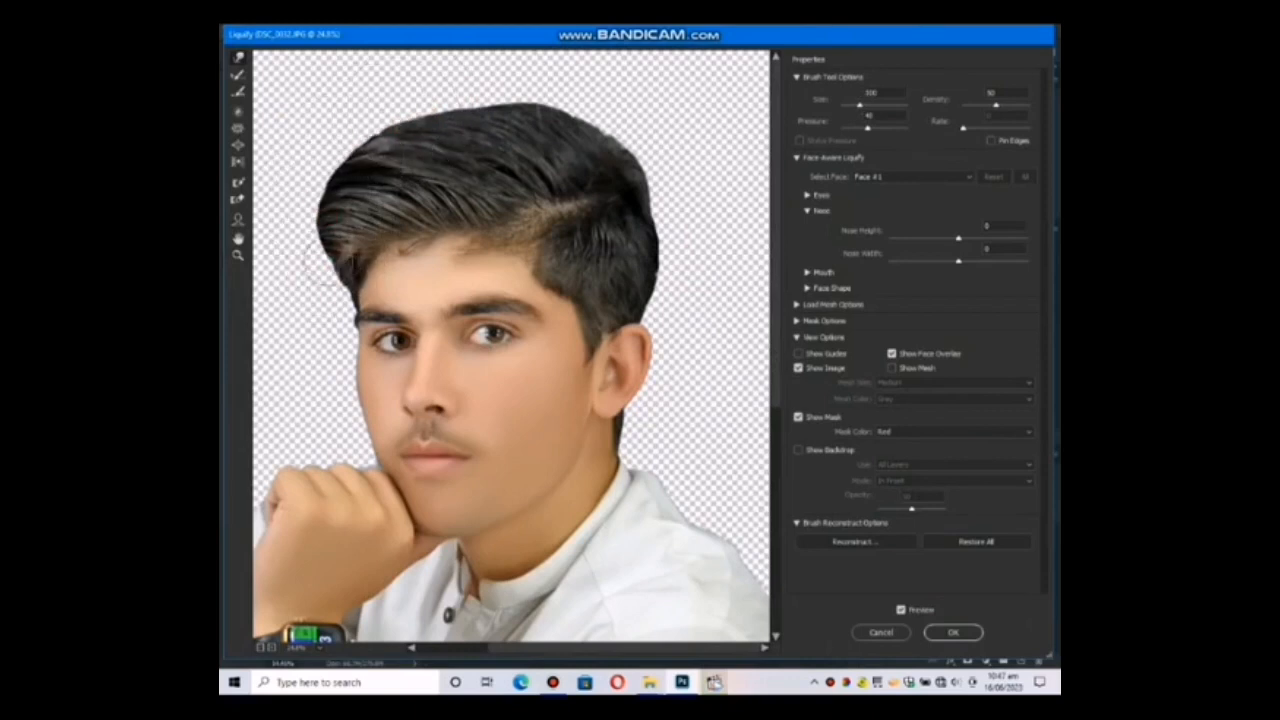
{"action": "key", "text": "bracketright"}
{"action": "key", "text": "bracketright"}
{"action": "key", "text": "bracketright"}
{"action": "key", "text": "bracketright"}
{"action": "key", "text": "bracketright"}
{"action": "key", "text": "bracketright"}
{"action": "key", "text": "bracketright"}
{"action": "mouse_move", "coordinate": [350, 168]}
{"action": "left_mouse_down"}
{"action": "mouse_move", "coordinate": [458, 147]}
{"action": "mouse_move", "coordinate": [448, 134]}
{"action": "mouse_move", "coordinate": [590, 117]}
{"action": "mouse_move", "coordinate": [518, 122]}
{"action": "mouse_move", "coordinate": [468, 106]}
{"action": "left_mouse_up"}
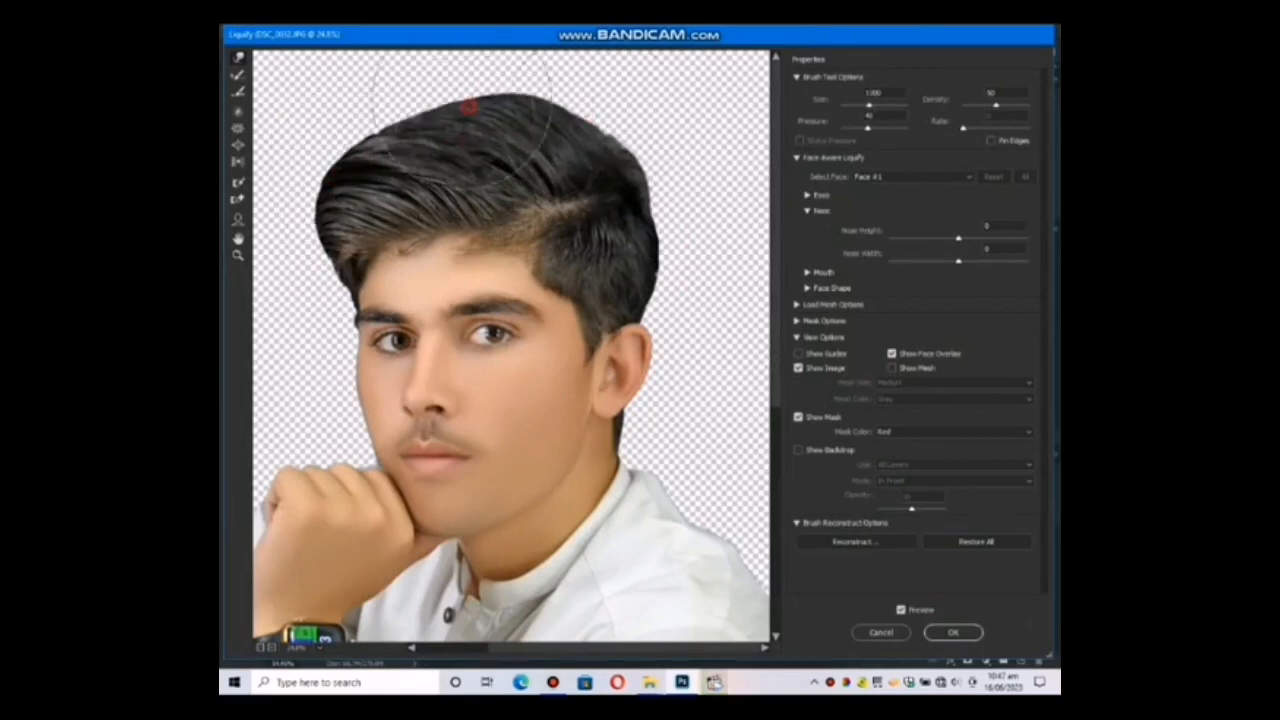
{"action": "left_click_drag", "start_coordinate": [591, 117], "coordinate": [600, 106]}
Reshape the hair at the back of the head down to the ear with a smaller warp brush and apply Liquify.
{"action": "key", "text": "bracketleft"}
{"action": "key", "text": "bracketleft"}
{"action": "left_click_drag", "start_coordinate": [648, 182], "coordinate": [657, 177]}
{"action": "key", "text": "bracketleft"}
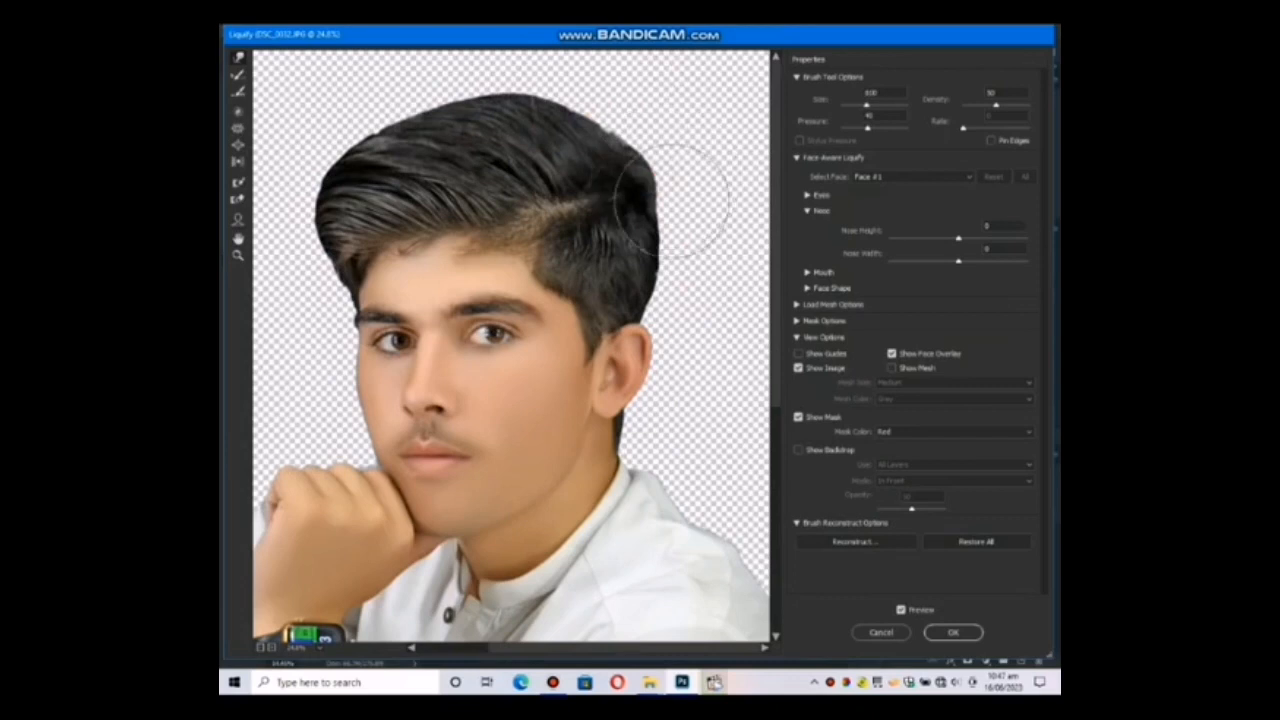
{"action": "mouse_move", "coordinate": [695, 272]}
{"action": "left_mouse_down"}
{"action": "mouse_move", "coordinate": [686, 289]}
{"action": "mouse_move", "coordinate": [628, 307]}
{"action": "left_mouse_up"}
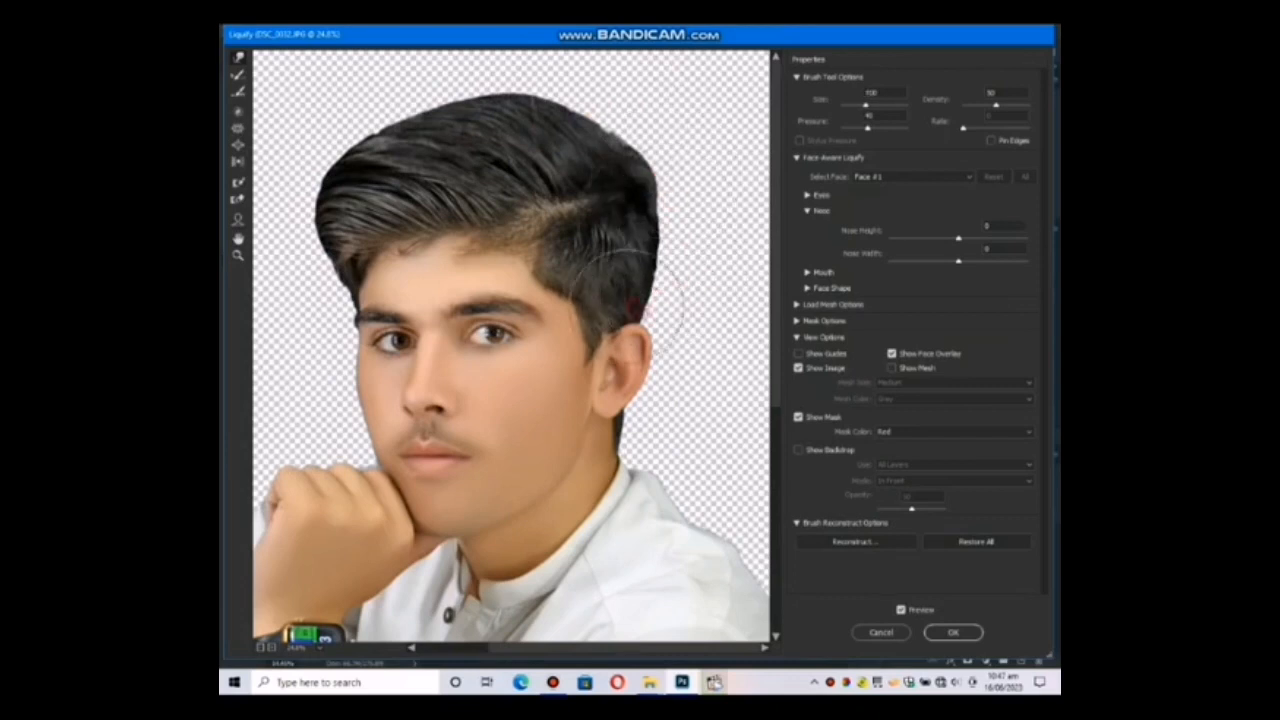
{"action": "key", "text": "Return"}
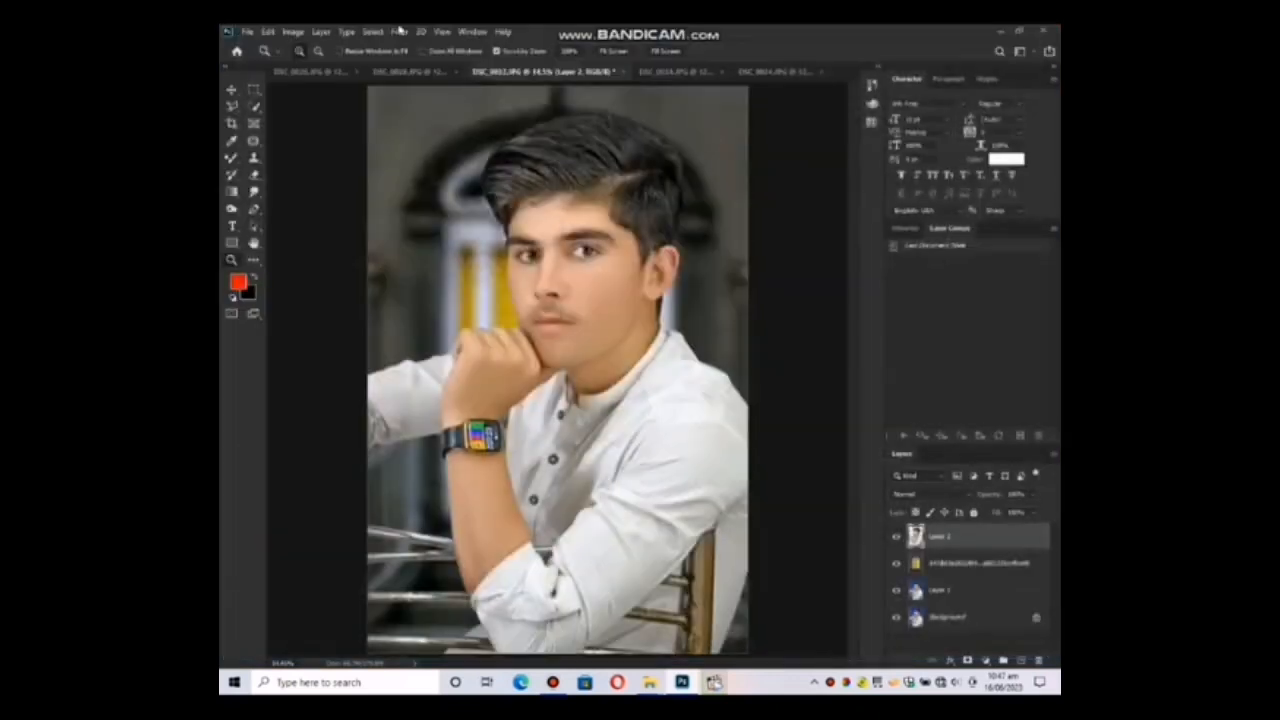
Open the Camera Raw Filter on the cutout layer and apply the favorite preset 3.
{"action": "left_click", "coordinate": [399, 31]}
{"action": "left_click", "coordinate": [414, 112]}
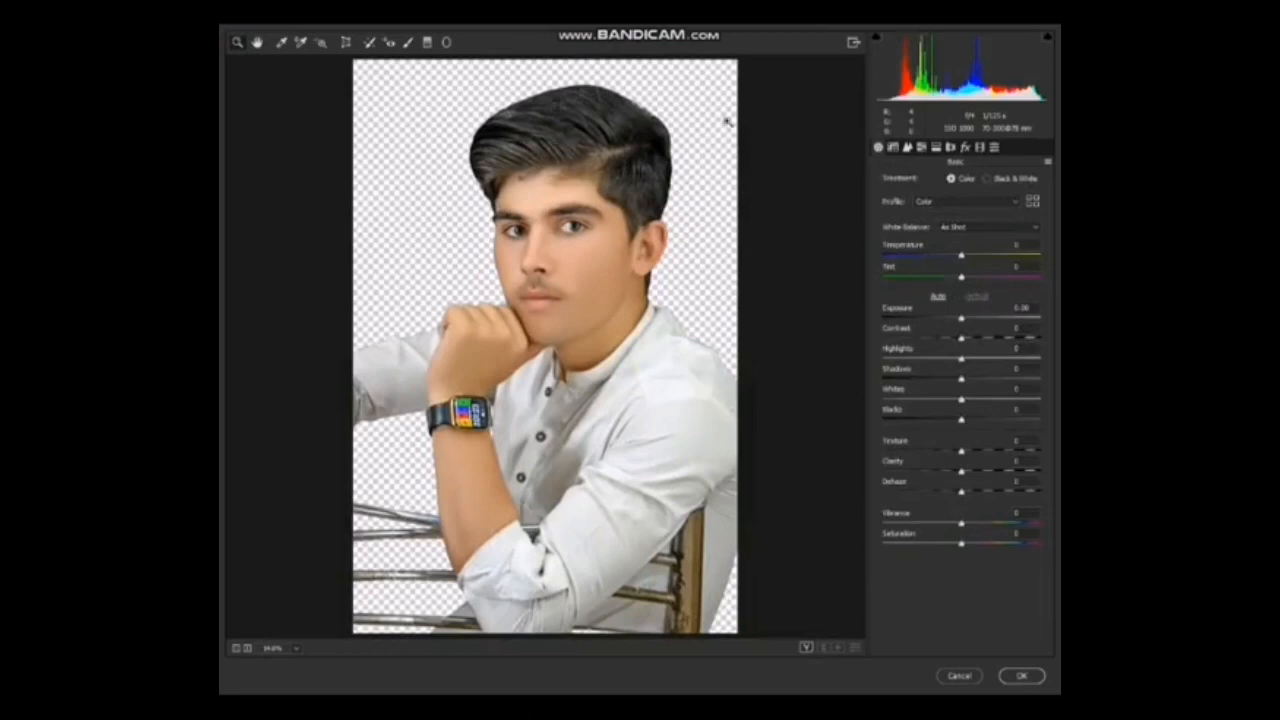
{"action": "left_click", "coordinate": [994, 147]}
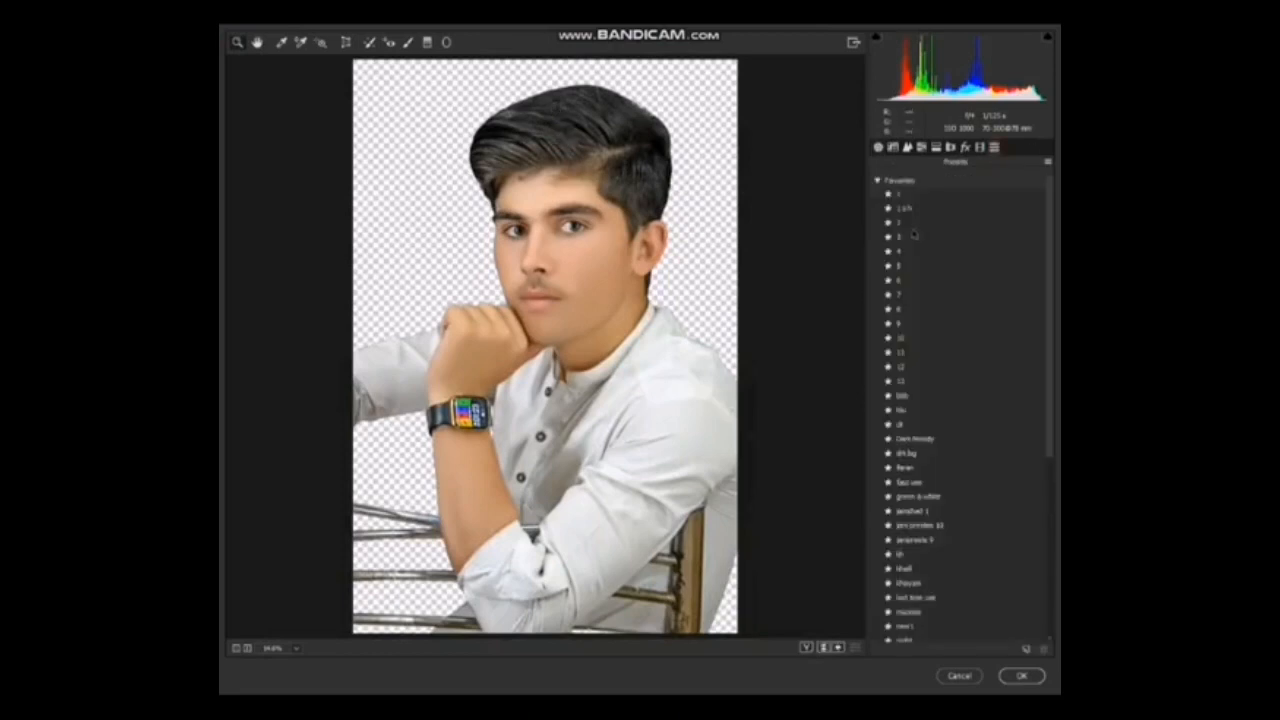
{"action": "left_click", "coordinate": [912, 225]}
{"action": "left_click", "coordinate": [920, 238]}
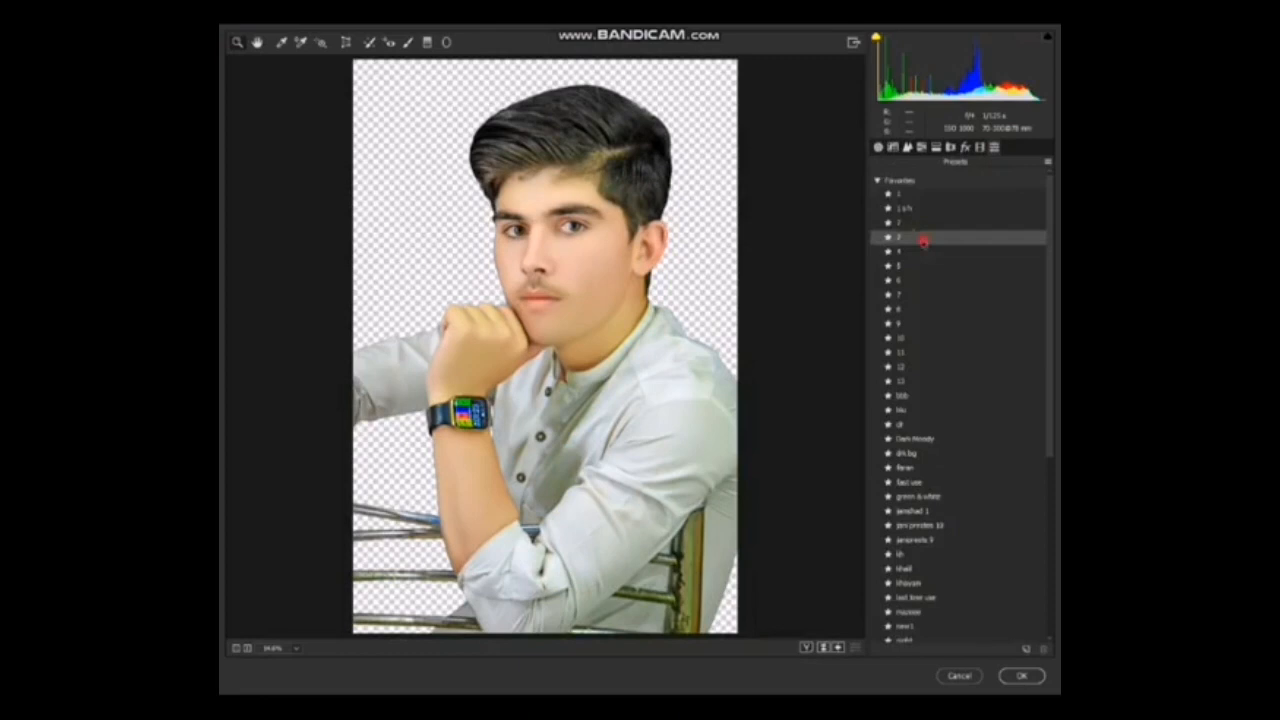
Reduce the saturation of the greenish tones in the HSL adjustments to neutralize the shirt.
{"action": "left_click", "coordinate": [922, 148]}
{"action": "left_click", "coordinate": [931, 181]}
{"action": "left_click_drag", "start_coordinate": [946, 272], "coordinate": [906, 273]}
{"action": "left_click", "coordinate": [886, 182]}
Set luminance noise reduction to about 18 and lower the sharpening detail and radius.
{"action": "mouse_move", "coordinate": [915, 295]}
{"action": "left_mouse_down"}
{"action": "mouse_move", "coordinate": [897, 294]}
{"action": "mouse_move", "coordinate": [910, 308]}
{"action": "left_mouse_up"}
{"action": "left_click", "coordinate": [908, 148]}
{"action": "left_click_drag", "start_coordinate": [921, 244], "coordinate": [900, 222]}
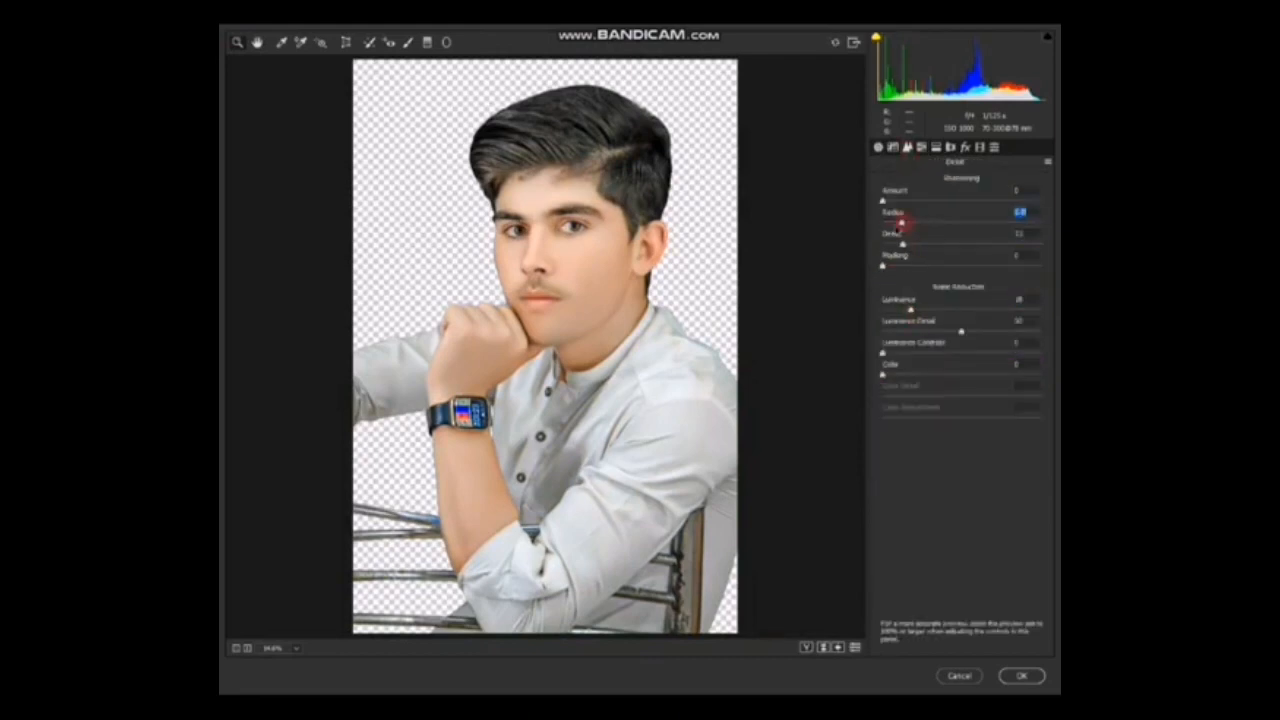
Raise the exposure to about +0.25 and apply the Camera Raw adjustments.
{"action": "left_click", "coordinate": [879, 148]}
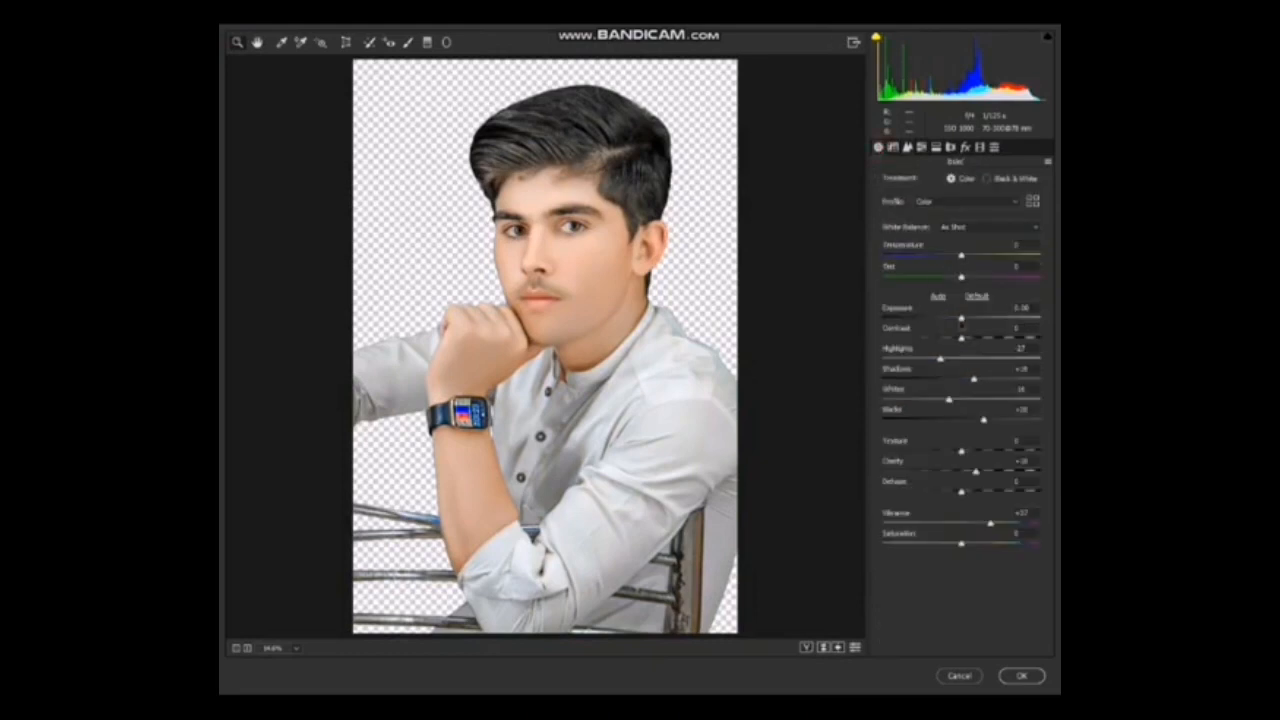
{"action": "left_click_drag", "start_coordinate": [961, 321], "coordinate": [966, 319]}
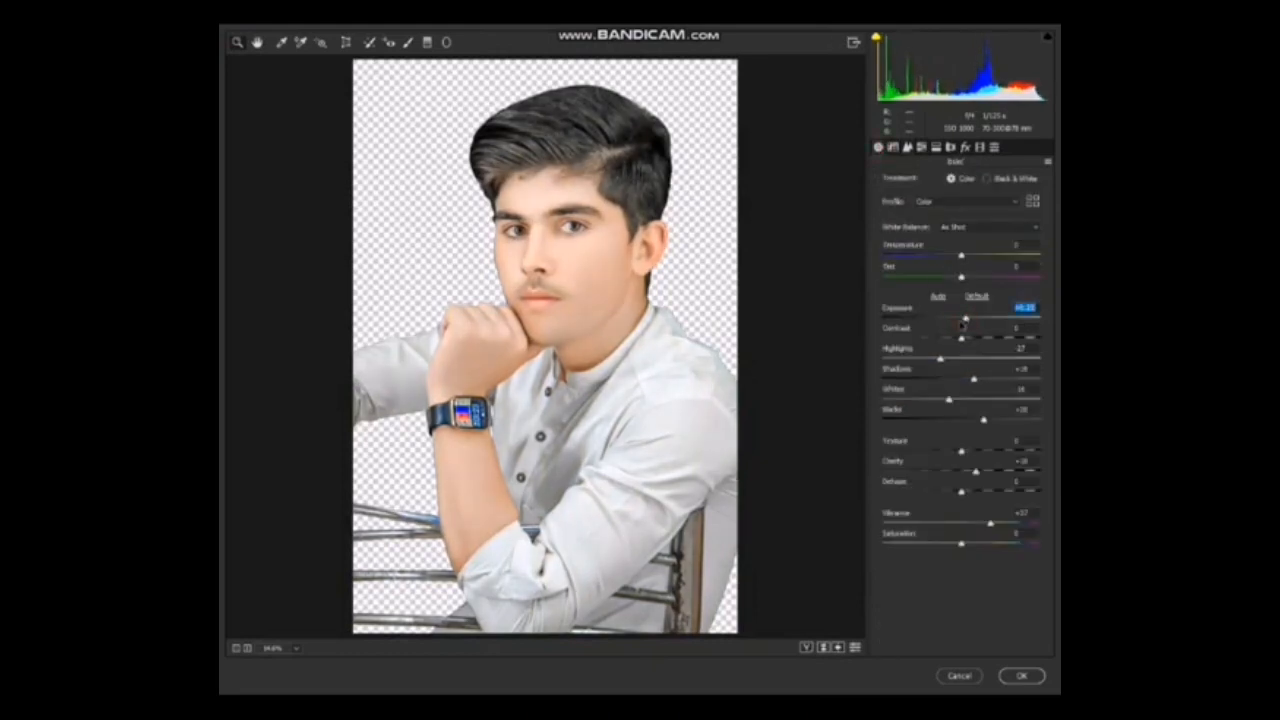
{"action": "left_click", "coordinate": [1020, 673]}
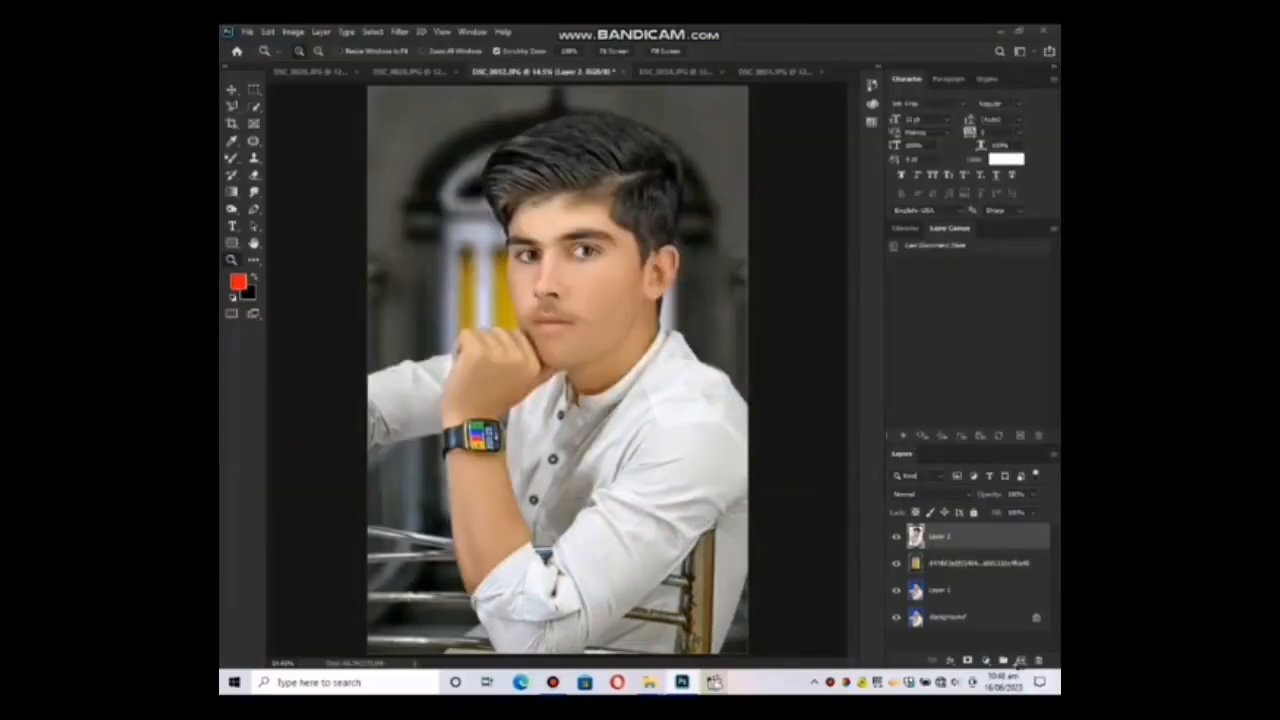
Paint the lips red-orange with the Brush on a new layer set to Multiply above the portrait.
{"action": "left_click", "coordinate": [1020, 661]}
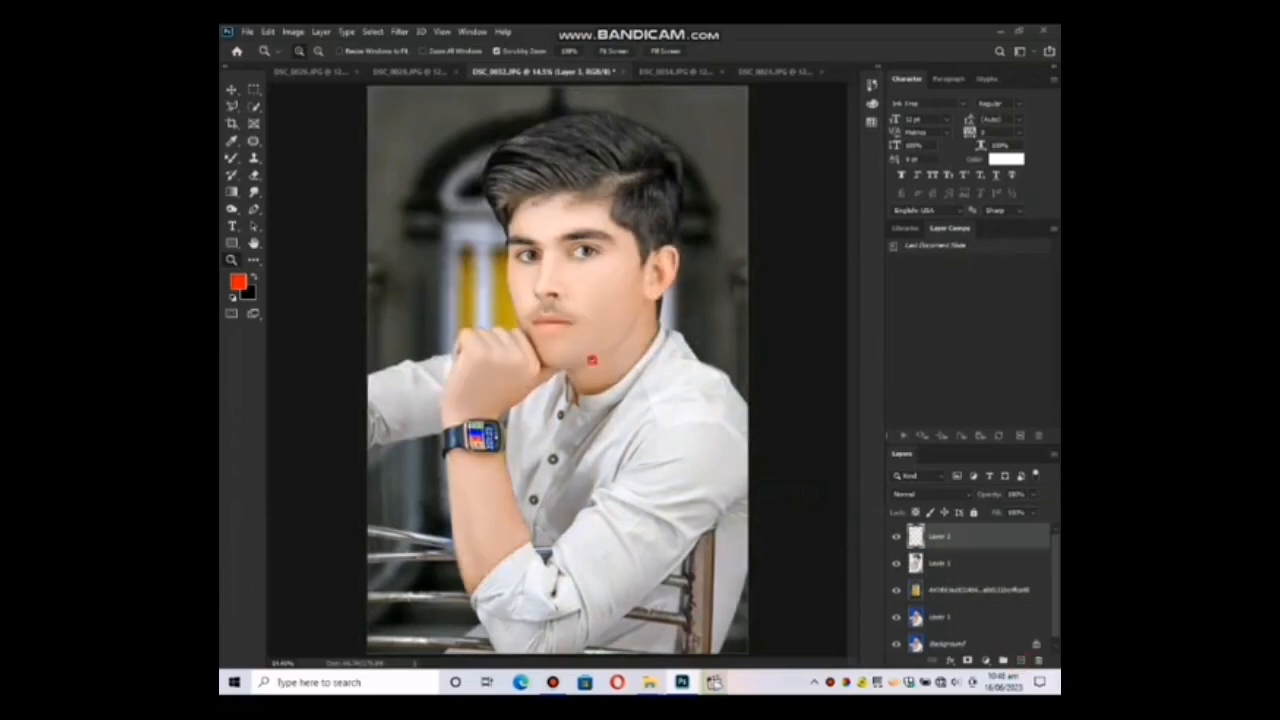
{"action": "left_click_drag", "start_coordinate": [563, 322], "coordinate": [584, 325]}
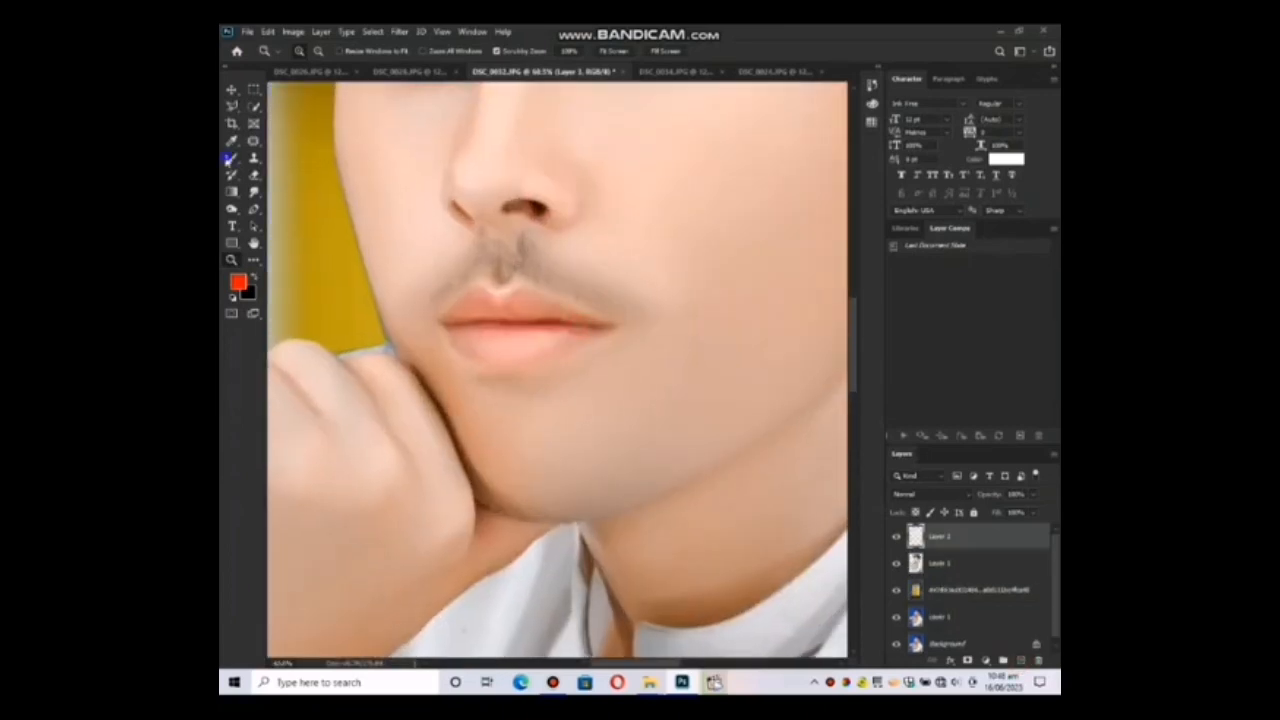
{"action": "left_click", "coordinate": [230, 158]}
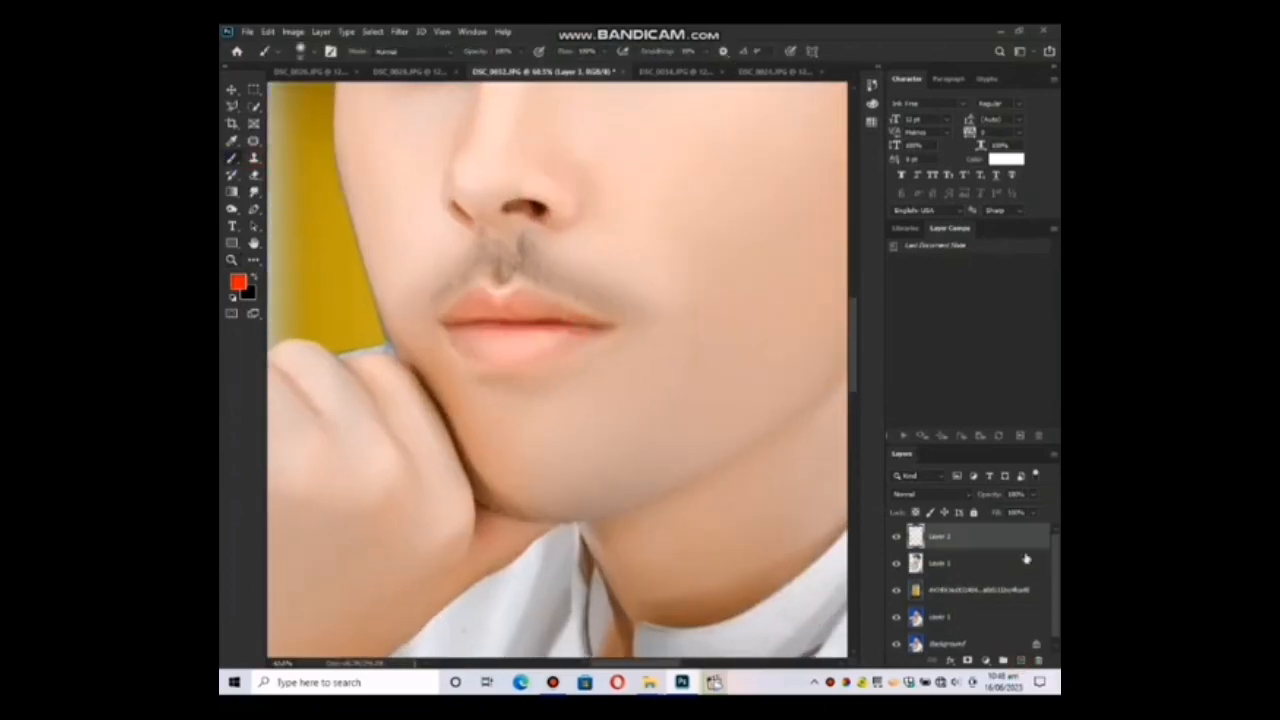
{"action": "left_click", "coordinate": [955, 497]}
{"action": "left_click", "coordinate": [908, 391]}
{"action": "mouse_move", "coordinate": [463, 353]}
{"action": "left_mouse_down"}
{"action": "mouse_move", "coordinate": [528, 364]}
{"action": "mouse_move", "coordinate": [598, 338]}
{"action": "mouse_move", "coordinate": [529, 294]}
{"action": "left_mouse_up"}
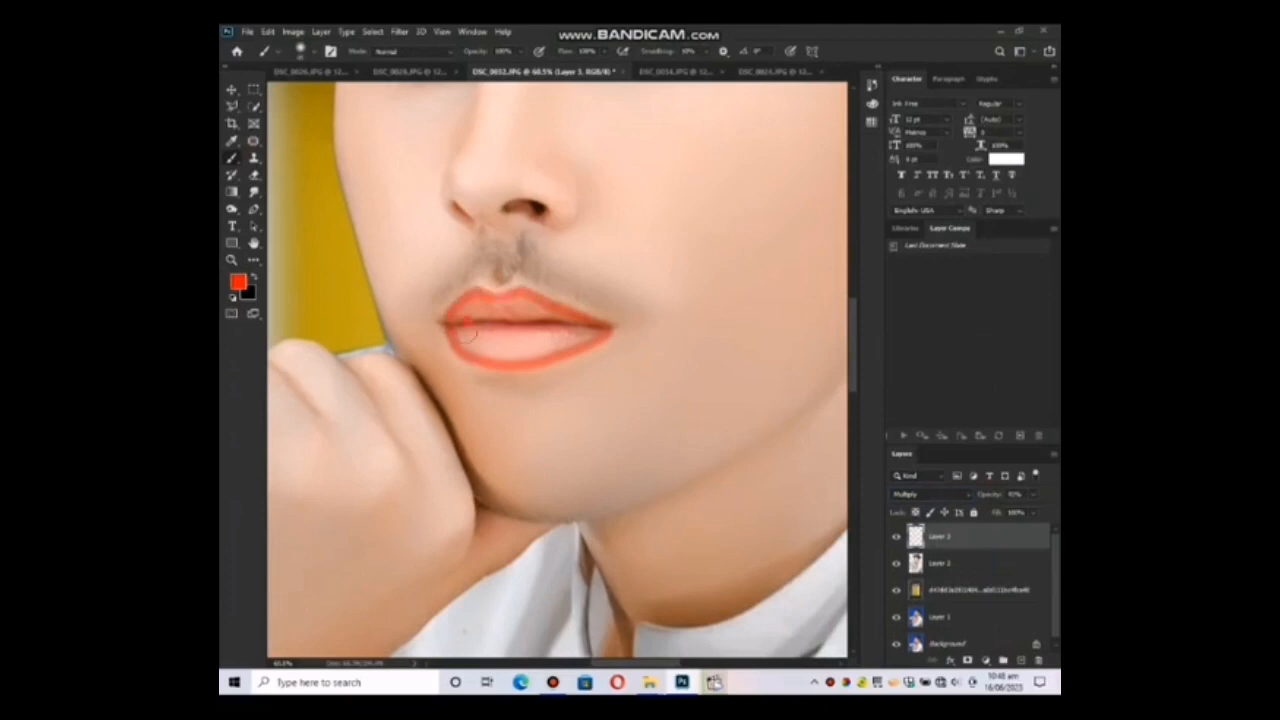
{"action": "mouse_move", "coordinate": [467, 332]}
{"action": "left_mouse_down"}
{"action": "mouse_move", "coordinate": [468, 344]}
{"action": "mouse_move", "coordinate": [478, 308]}
{"action": "mouse_move", "coordinate": [484, 328]}
{"action": "mouse_move", "coordinate": [512, 306]}
{"action": "mouse_move", "coordinate": [531, 344]}
{"action": "mouse_move", "coordinate": [512, 338]}
{"action": "mouse_move", "coordinate": [524, 311]}
{"action": "mouse_move", "coordinate": [498, 306]}
{"action": "mouse_move", "coordinate": [580, 345]}
{"action": "left_mouse_up"}
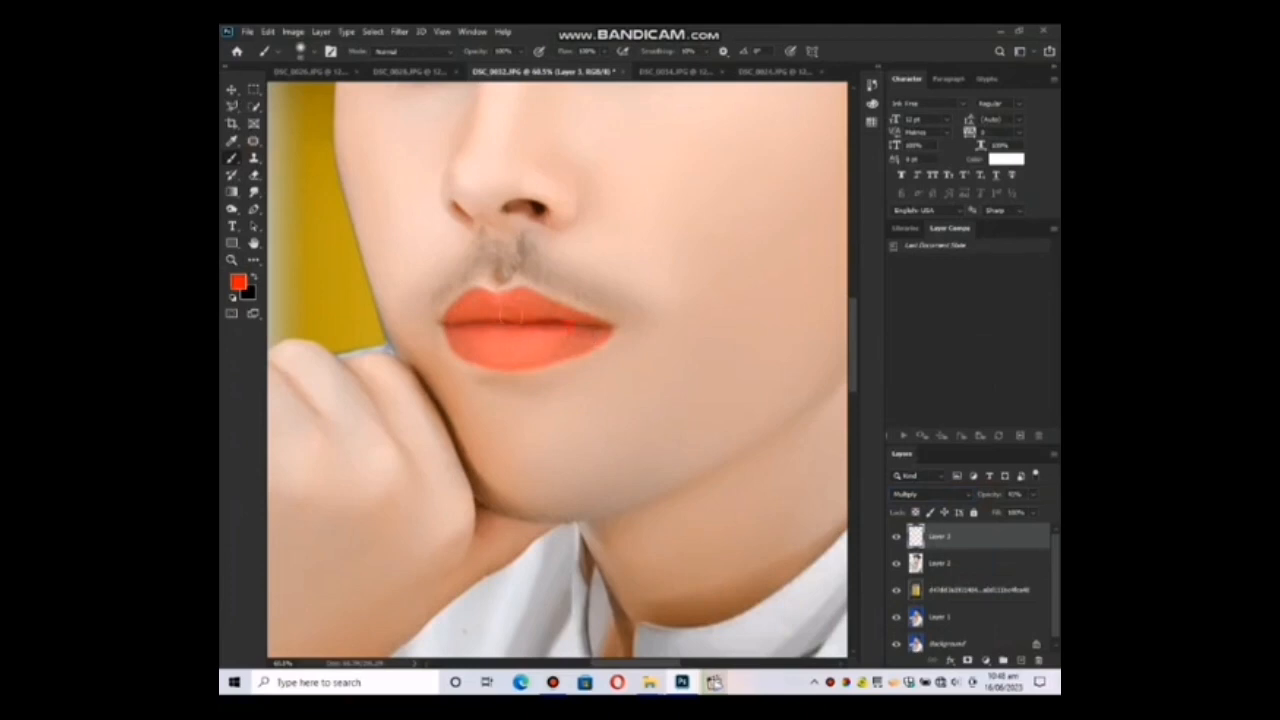
Lower the opacity of the painted lip color layer and merge it down into the portrait layer.
{"action": "key", "text": "z"}
{"action": "key", "text": "ctrl+0"}
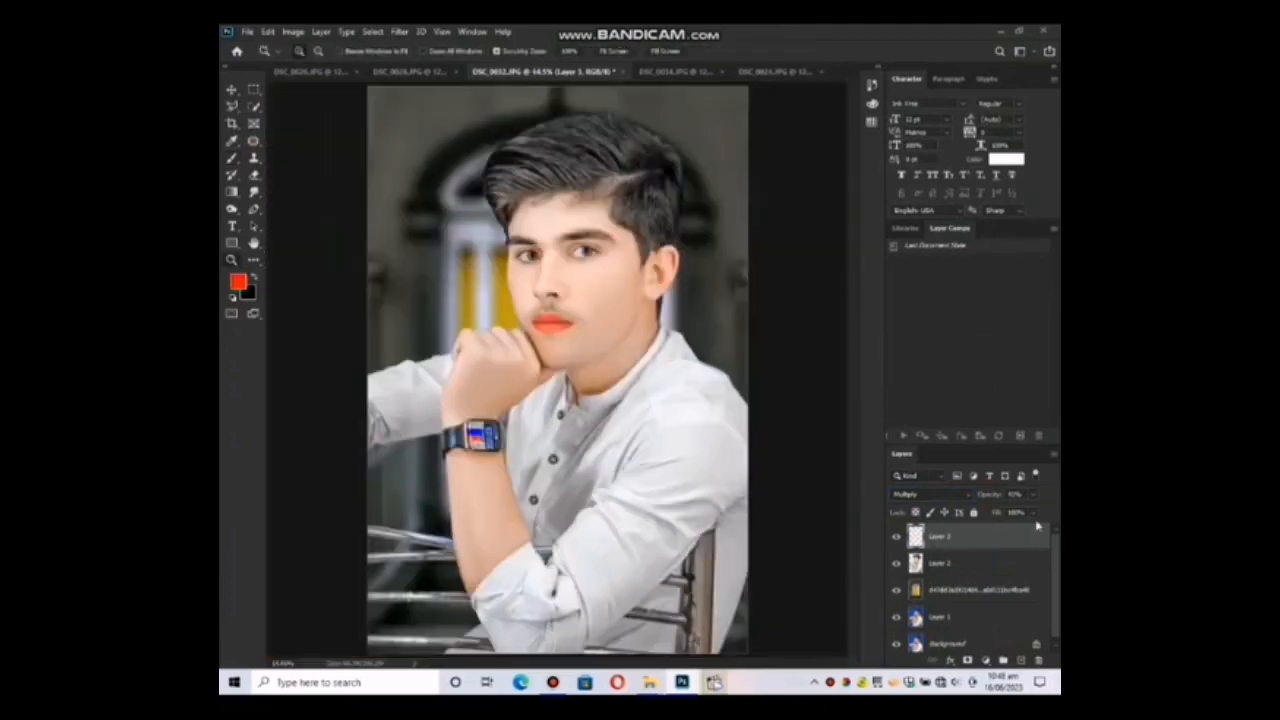
{"action": "left_click", "coordinate": [986, 496]}
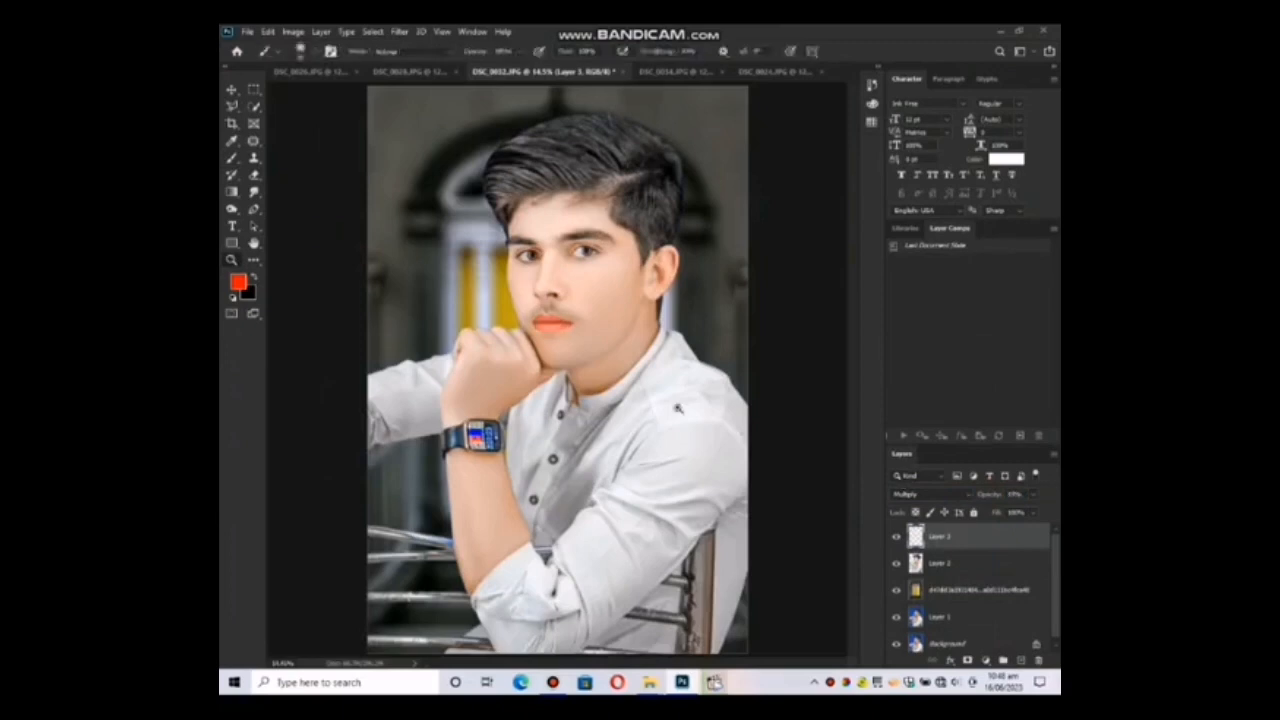
{"action": "key", "text": "ctrl+e"}
Outline the background strip beside the hair, face and knuckles with the Polygonal Lasso, following the blue-fringed edges.
{"action": "left_click", "coordinate": [517, 284]}
{"action": "left_click", "coordinate": [517, 284]}
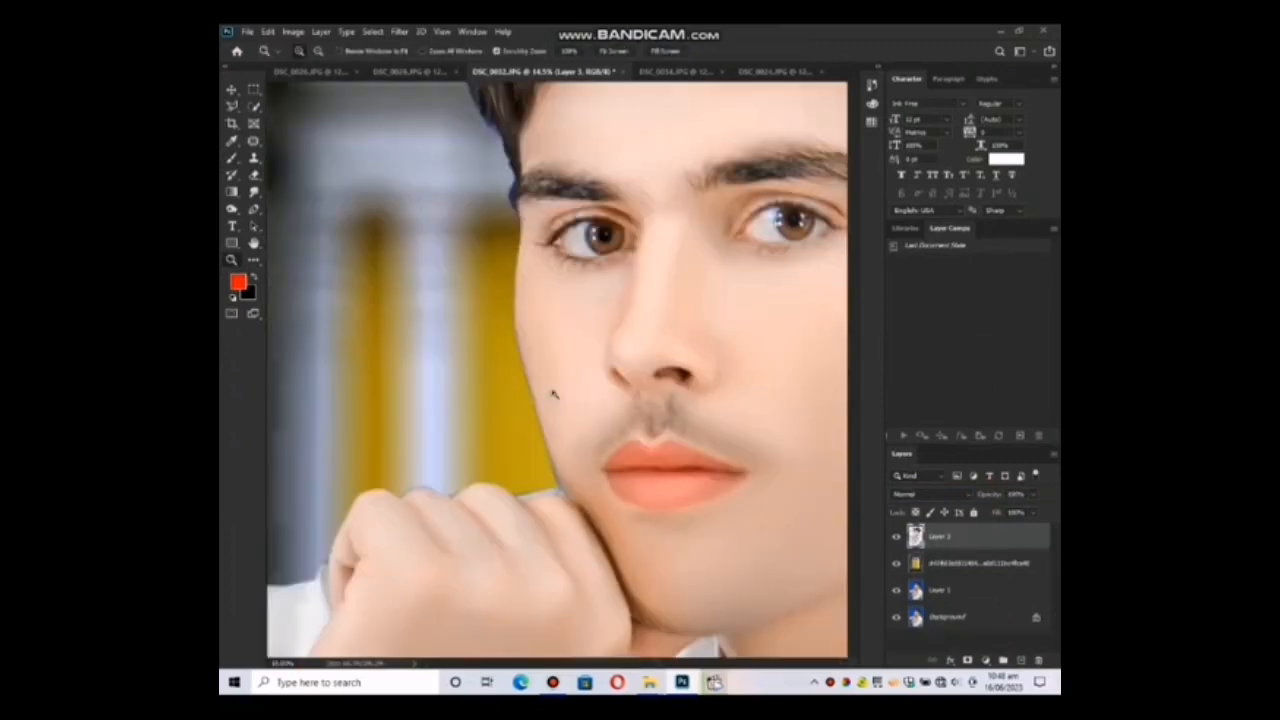
{"action": "left_click", "coordinate": [231, 105]}
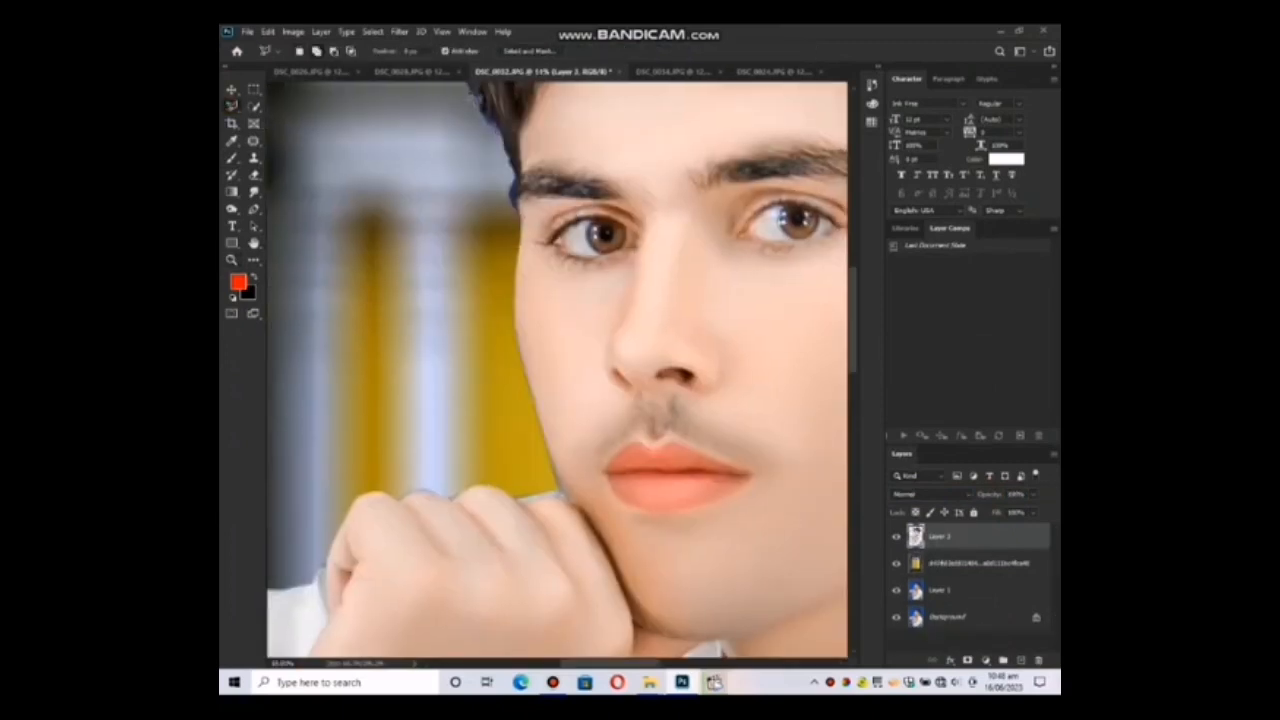
{"action": "mouse_move", "coordinate": [470, 86]}
{"action": "left_mouse_down"}
{"action": "mouse_move", "coordinate": [499, 133]}
{"action": "mouse_move", "coordinate": [525, 232]}
{"action": "left_mouse_up"}
{"action": "left_click", "coordinate": [514, 330]}
{"action": "left_click", "coordinate": [527, 372]}
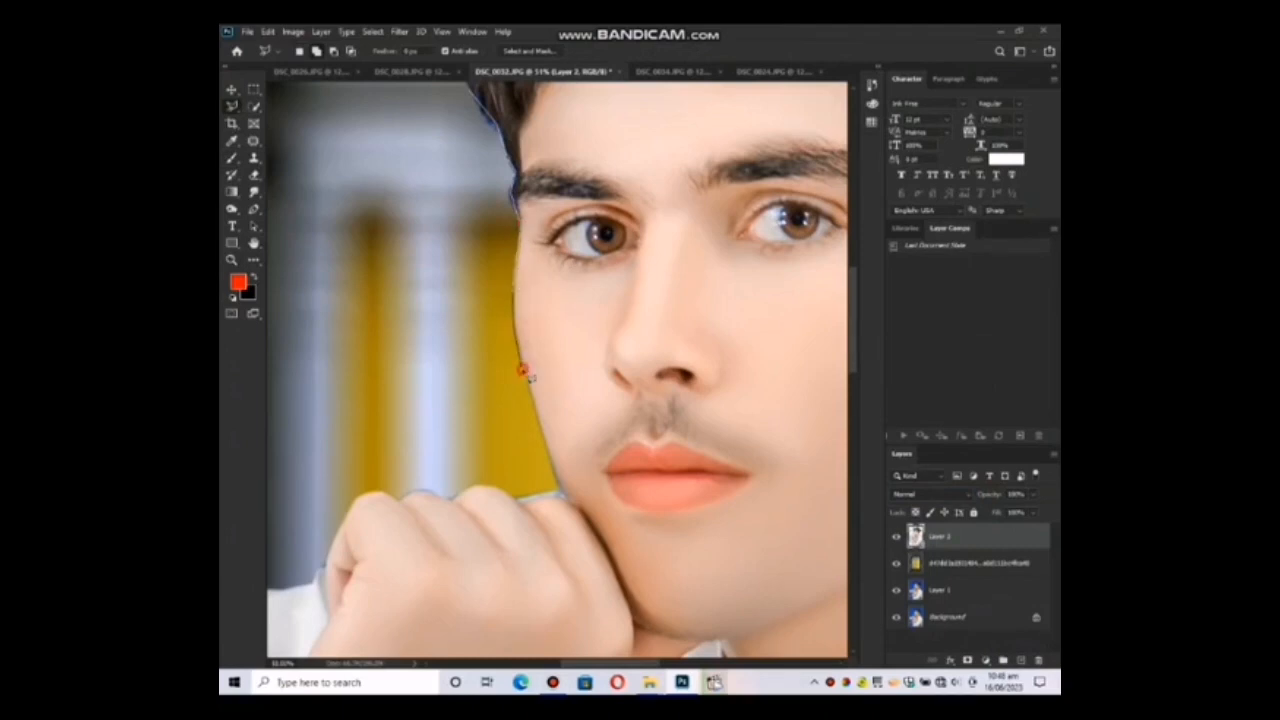
{"action": "left_click", "coordinate": [564, 494]}
{"action": "left_click", "coordinate": [508, 492]}
{"action": "left_click", "coordinate": [500, 477]}
{"action": "left_click", "coordinate": [471, 478]}
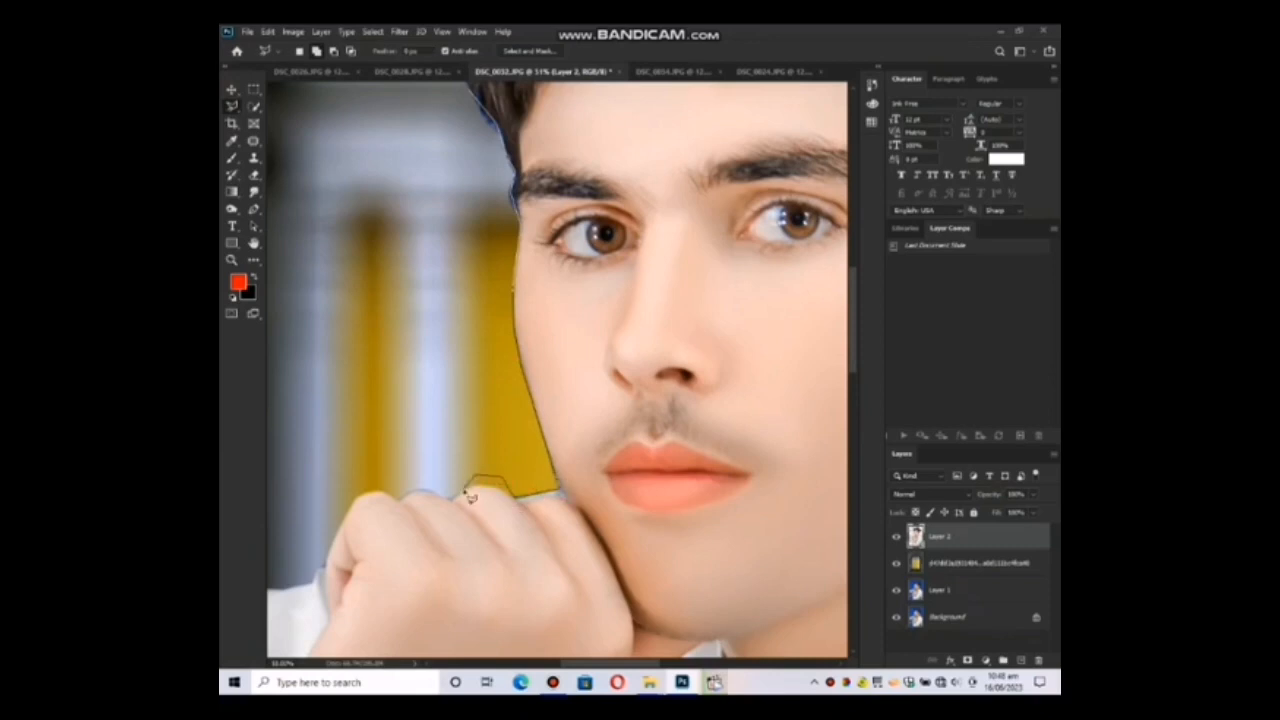
{"action": "left_click", "coordinate": [451, 498]}
{"action": "left_click", "coordinate": [420, 490]}
{"action": "left_click", "coordinate": [395, 492]}
{"action": "left_click", "coordinate": [383, 290]}
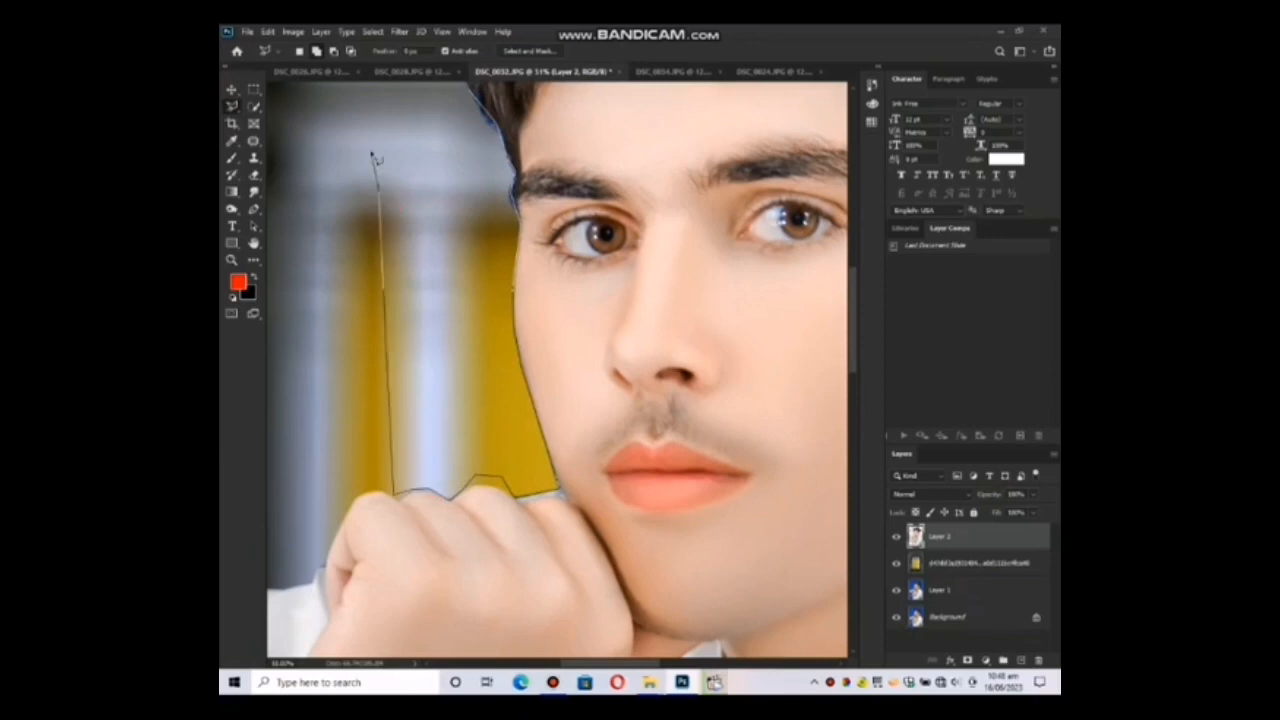
{"action": "double_click", "coordinate": [395, 124]}
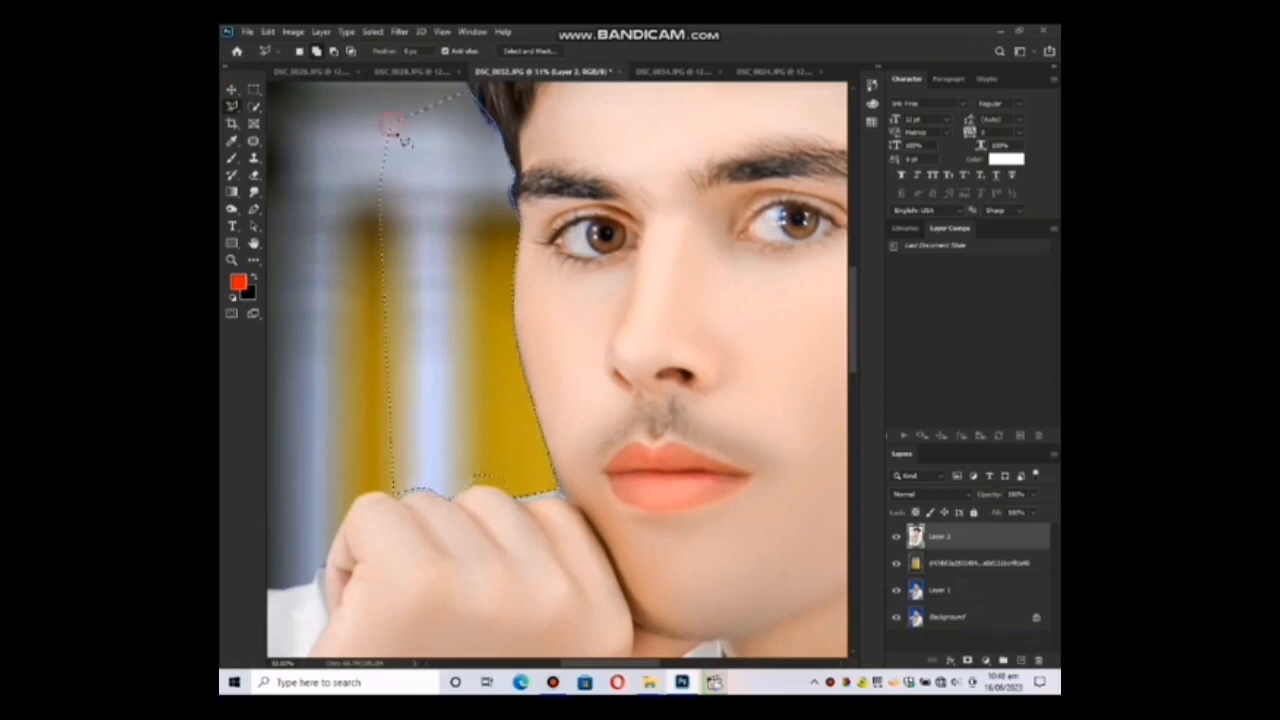
Feather the selection, delete the fringe inside it from the portrait layer and deselect.
{"action": "right_click", "coordinate": [472, 193]}
{"action": "left_click", "coordinate": [500, 224]}
{"action": "key", "text": "Return"}
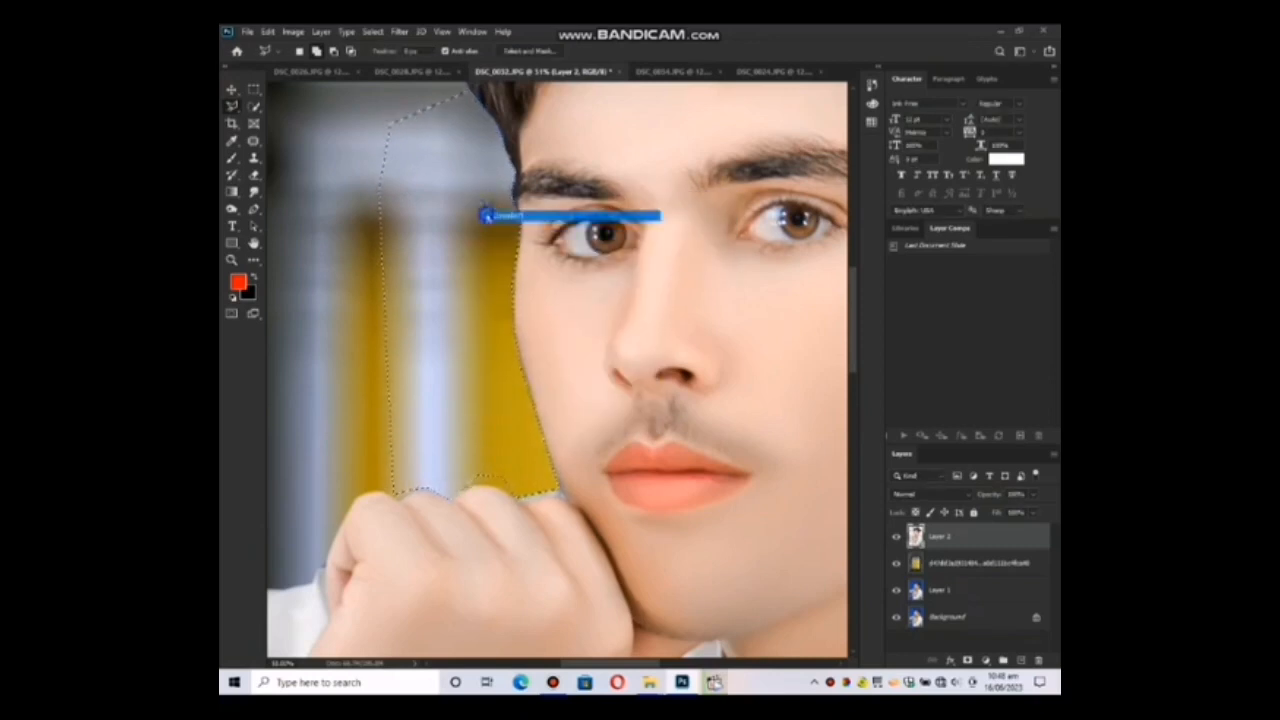
Outline the fringe behind the ear and along the neck with the Polygonal Lasso.
{"action": "scroll", "coordinate": [473, 311], "scroll_direction": "right", "scroll_amount": 3}
{"action": "scroll", "coordinate": [473, 311], "scroll_direction": "right", "scroll_amount": 1}
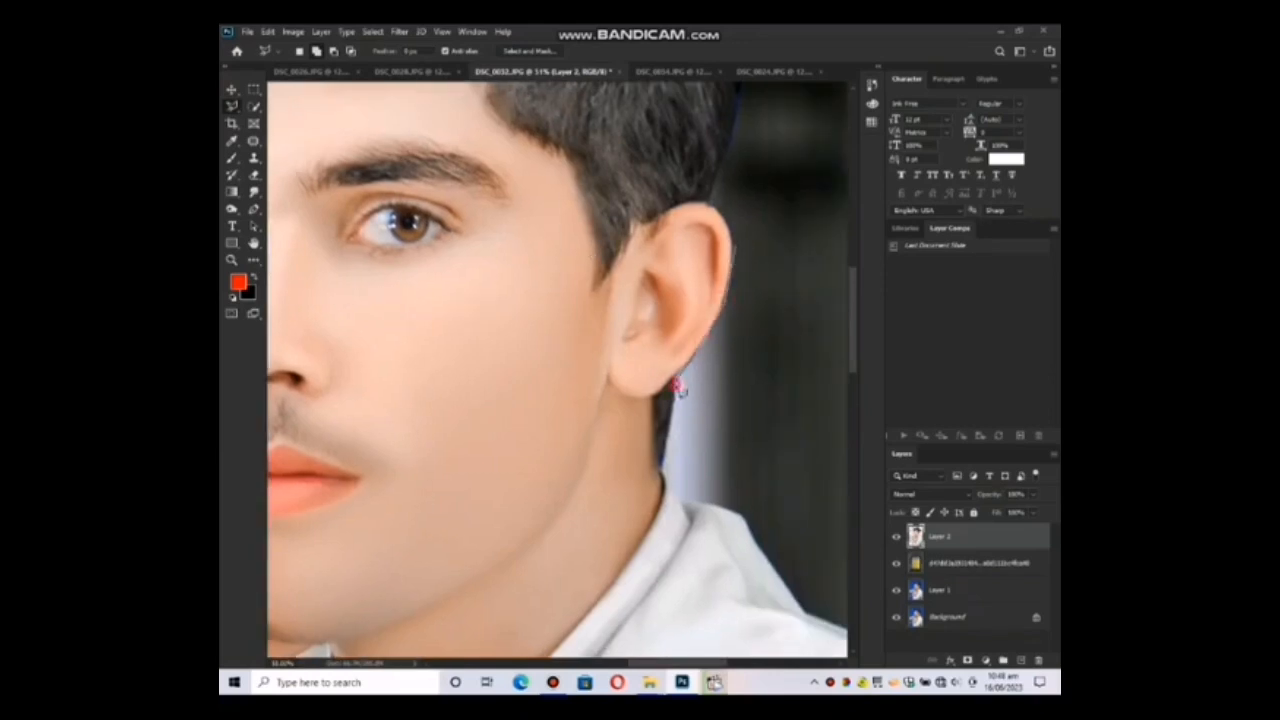
{"action": "left_click", "coordinate": [663, 461]}
{"action": "left_click", "coordinate": [698, 463]}
{"action": "left_click", "coordinate": [767, 406]}
{"action": "double_click", "coordinate": [775, 211]}
{"action": "left_click_drag", "start_coordinate": [768, 150], "coordinate": [763, 322]}
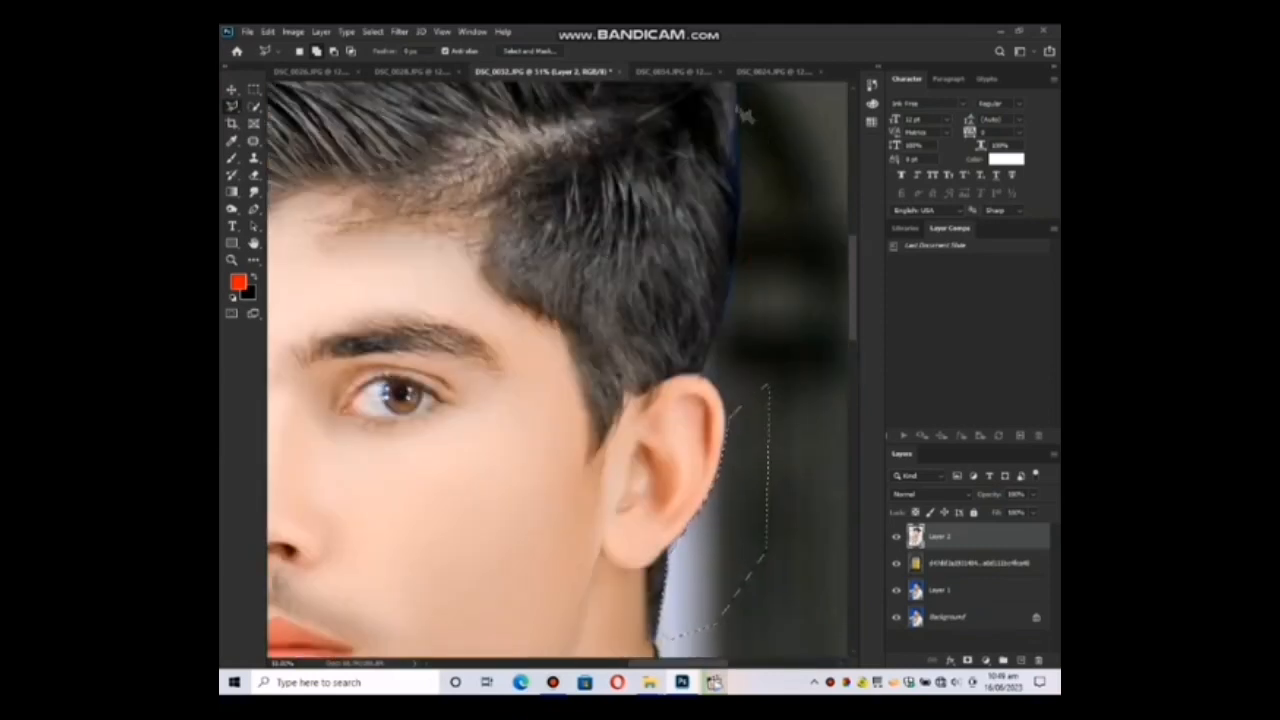
Add the blue-fringed strip along the back of the hair above the ear to the selection.
{"action": "left_click", "coordinate": [738, 105]}
{"action": "left_click", "coordinate": [736, 169]}
{"action": "left_click", "coordinate": [731, 287]}
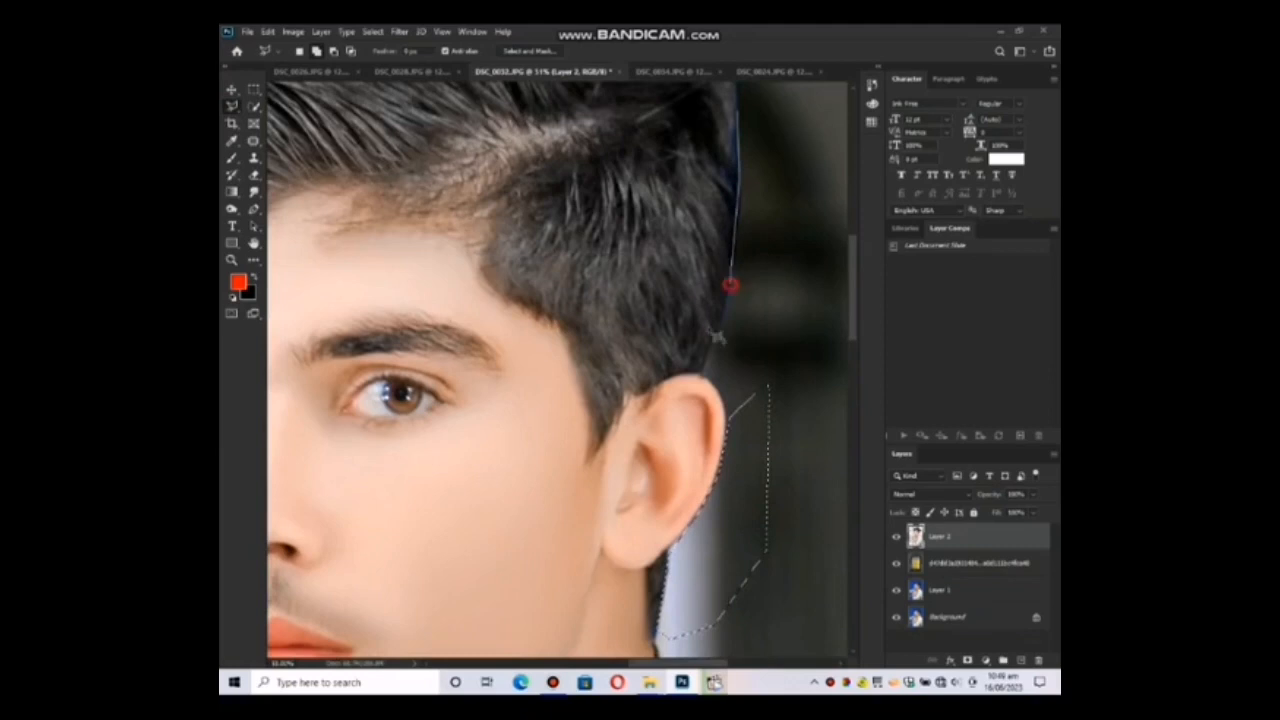
{"action": "left_click", "coordinate": [729, 355]}
{"action": "left_click", "coordinate": [792, 311]}
{"action": "double_click", "coordinate": [761, 85]}
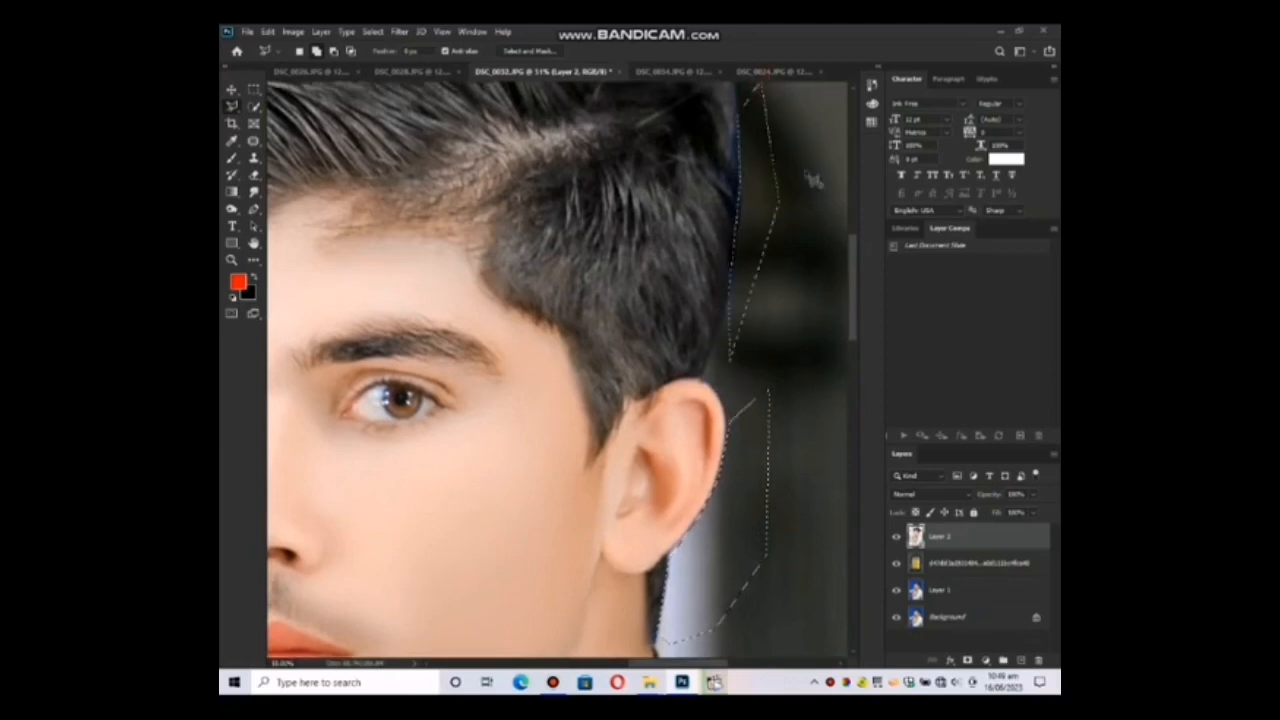
Feather the selections behind the ear and hair, delete the fringe inside them and deselect.
{"action": "key", "text": "Page_Down"}
{"action": "left_click_drag", "start_coordinate": [757, 238], "coordinate": [666, 347]}
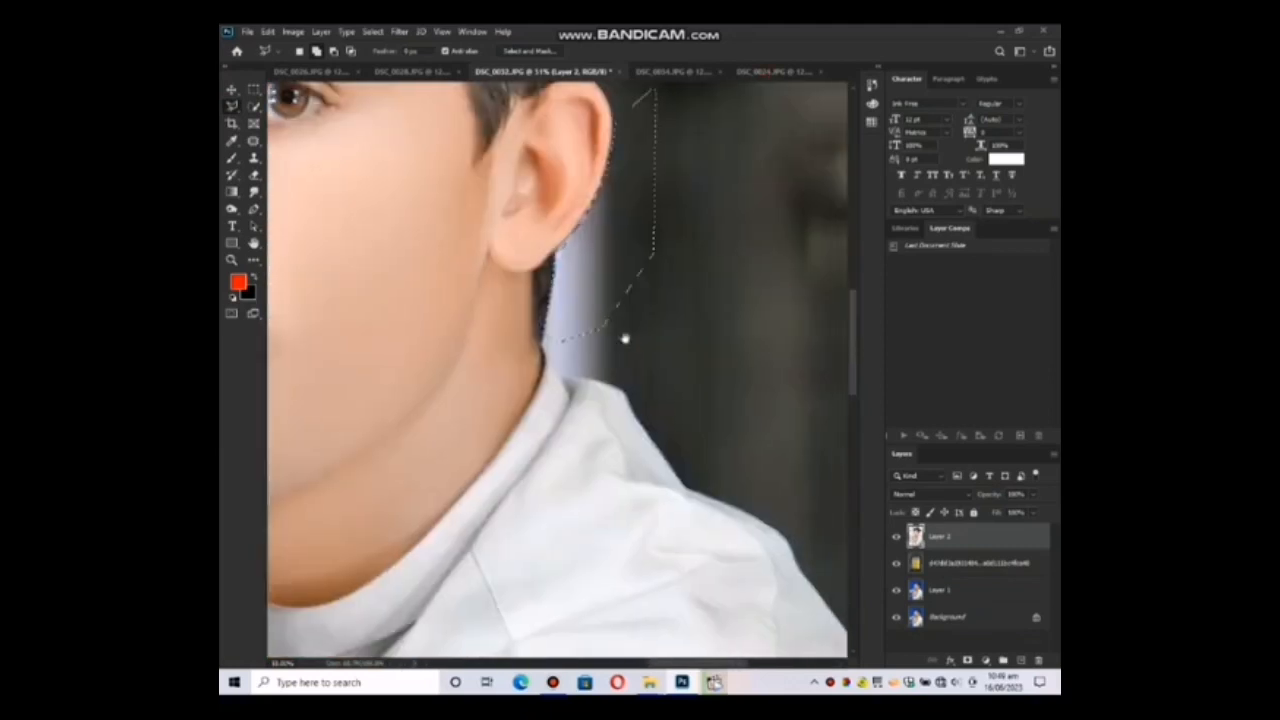
{"action": "right_click", "coordinate": [582, 303]}
{"action": "left_click", "coordinate": [610, 335]}
{"action": "key", "text": "Return"}
{"action": "key", "text": "Delete"}
{"action": "right_click", "coordinate": [607, 310]}
{"action": "left_click", "coordinate": [618, 318]}
{"action": "key", "text": "z"}
{"action": "mouse_move", "coordinate": [616, 320]}
{"action": "left_mouse_down"}
{"action": "mouse_move", "coordinate": [603, 319]}
{"action": "mouse_move", "coordinate": [550, 204]}
{"action": "left_mouse_up"}
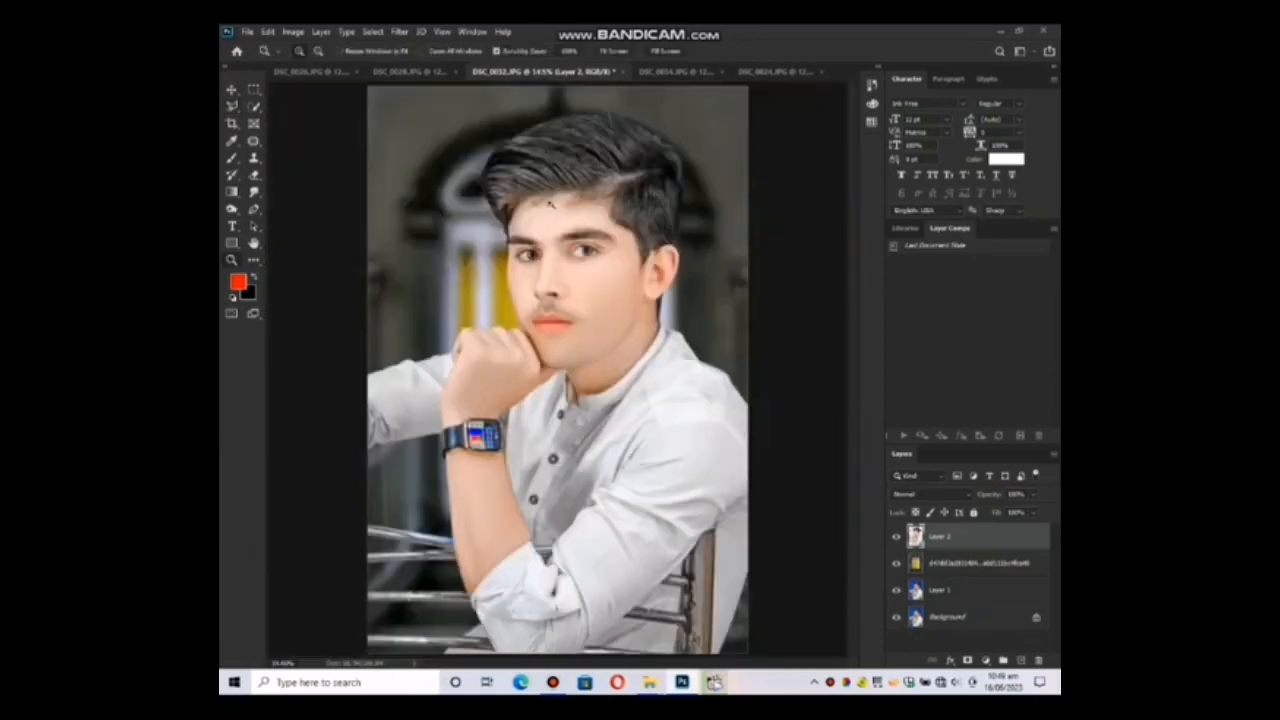
Fully desaturate the blues of the portrait layer in the Camera Raw Filter's HSL adjustments and apply.
{"action": "left_click", "coordinate": [412, 31]}
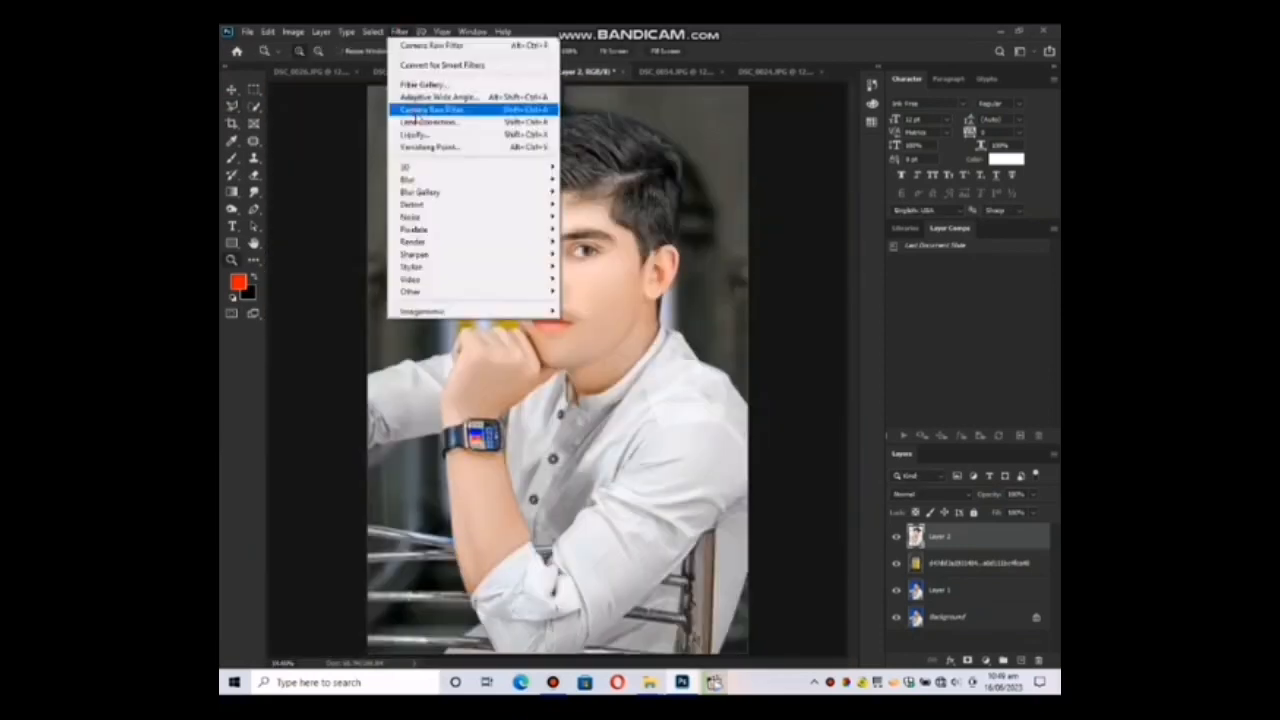
{"action": "left_click", "coordinate": [416, 112]}
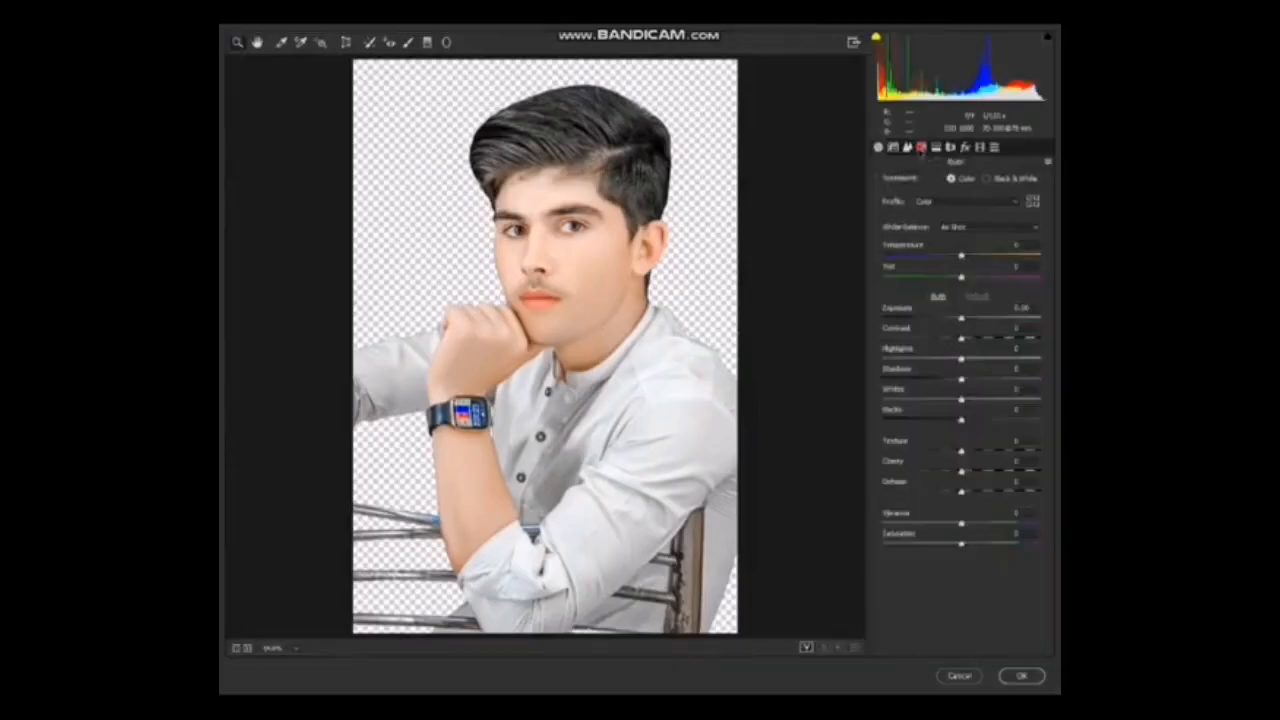
{"action": "left_click", "coordinate": [921, 149]}
{"action": "left_click", "coordinate": [932, 182]}
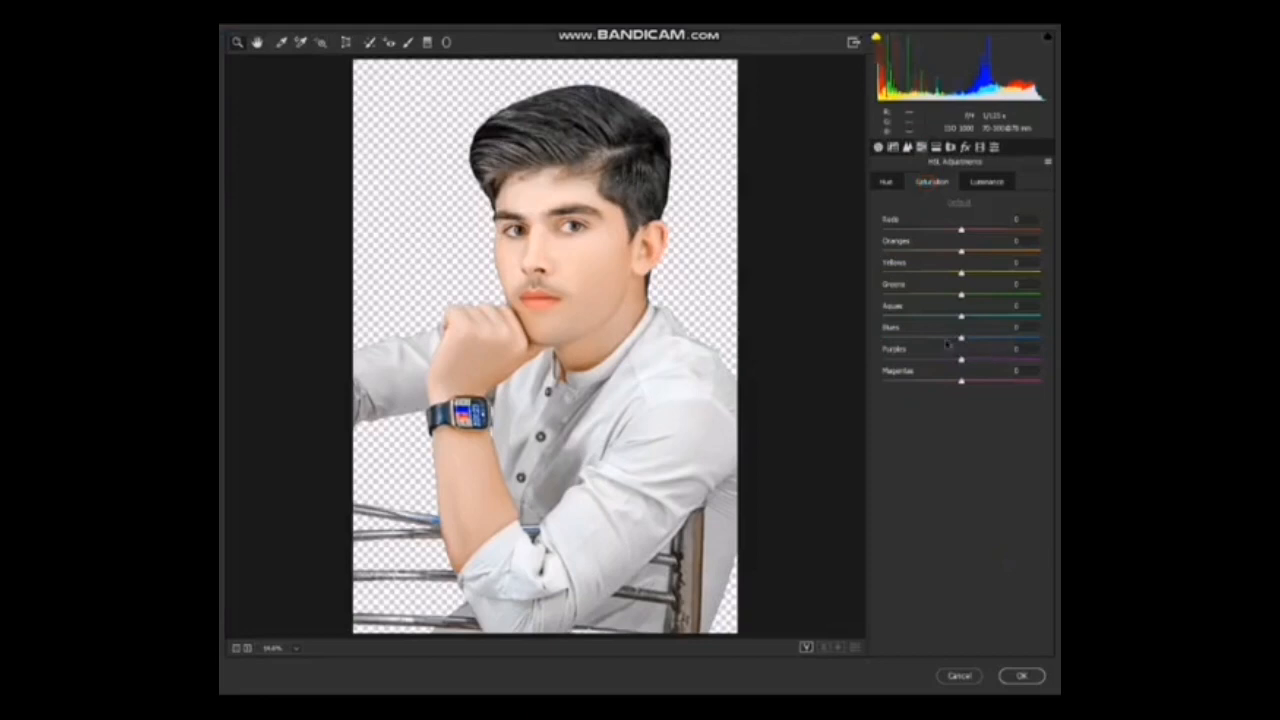
{"action": "left_click_drag", "start_coordinate": [961, 338], "coordinate": [883, 339]}
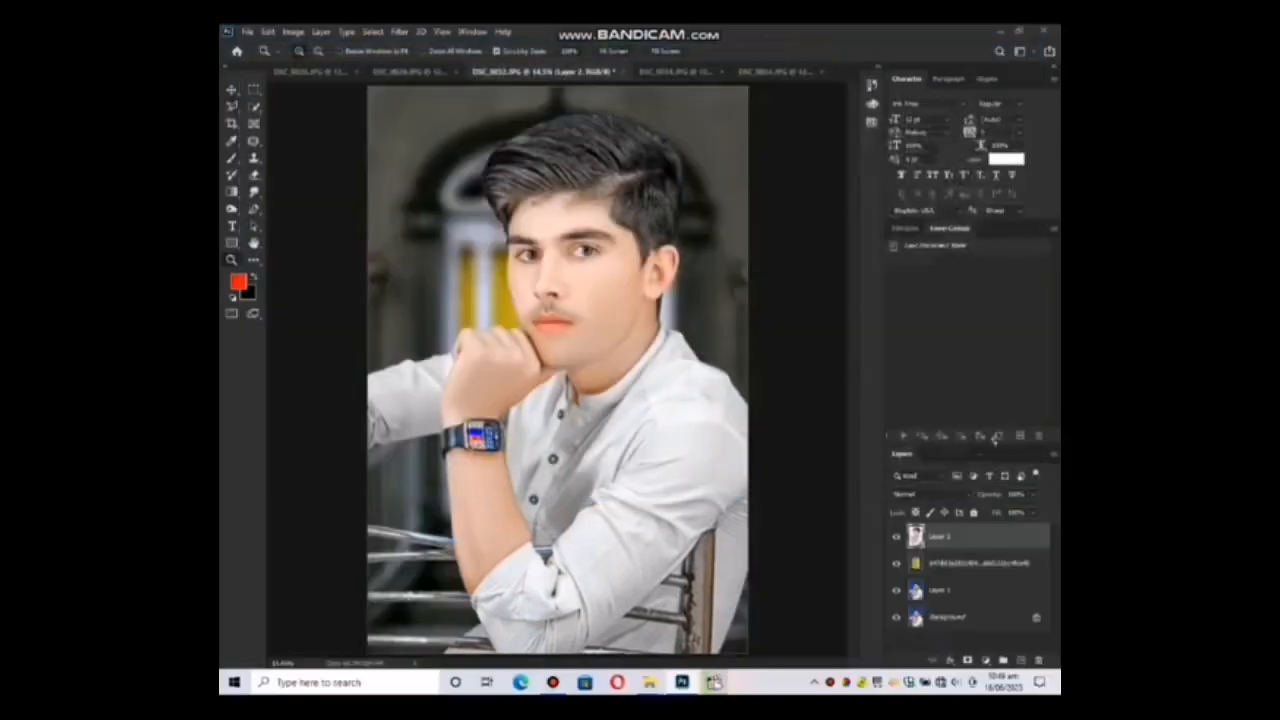
Flatten all layers into the Background and duplicate it onto a new layer.
{"action": "key", "text": "l"}
{"action": "right_click", "coordinate": [975, 537]}
{"action": "left_click", "coordinate": [876, 517]}
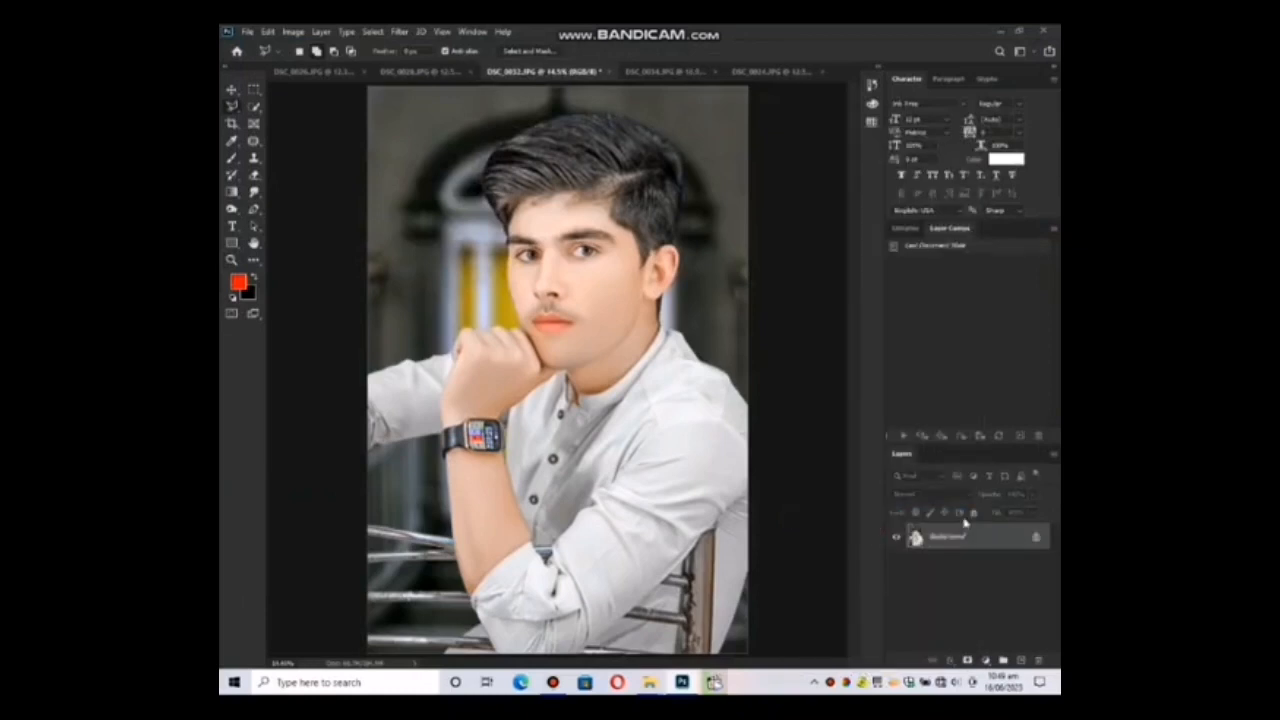
{"action": "key", "text": "ctrl+j"}
Add a dark post-crop vignette of about -50 with a lowered midpoint in the Camera Raw Filter.
{"action": "left_click", "coordinate": [399, 31]}
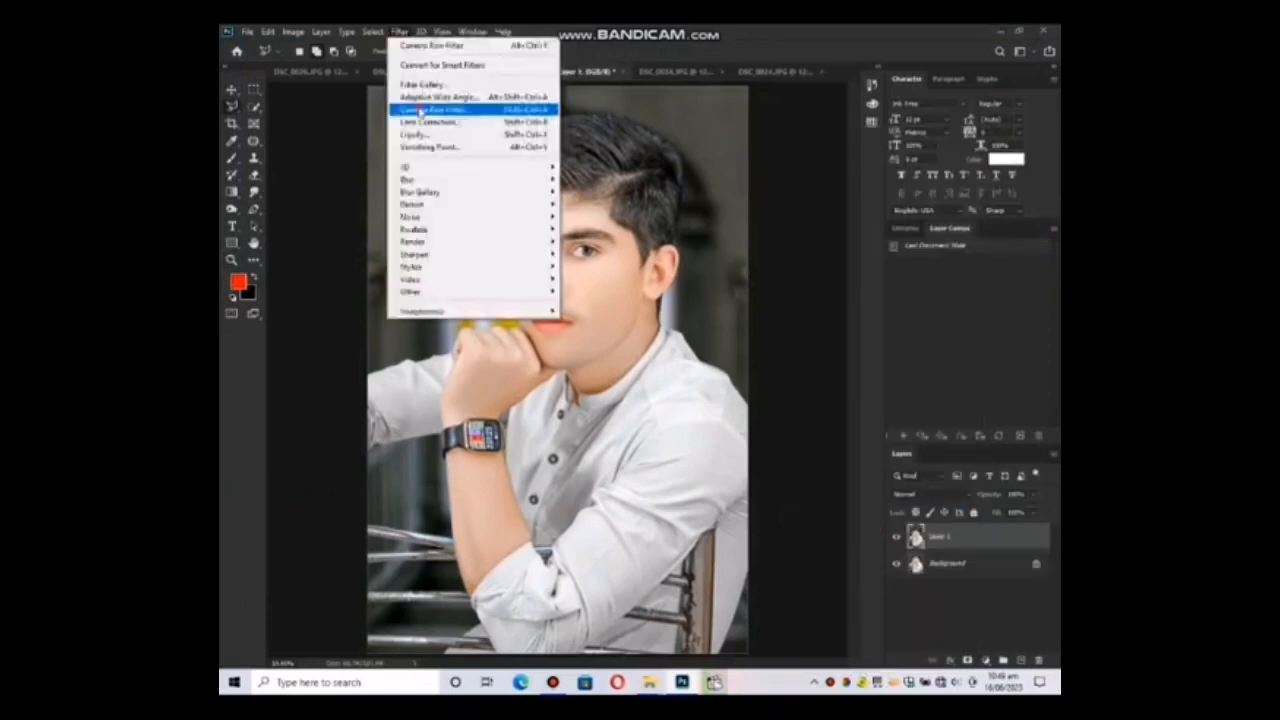
{"action": "left_click", "coordinate": [430, 109]}
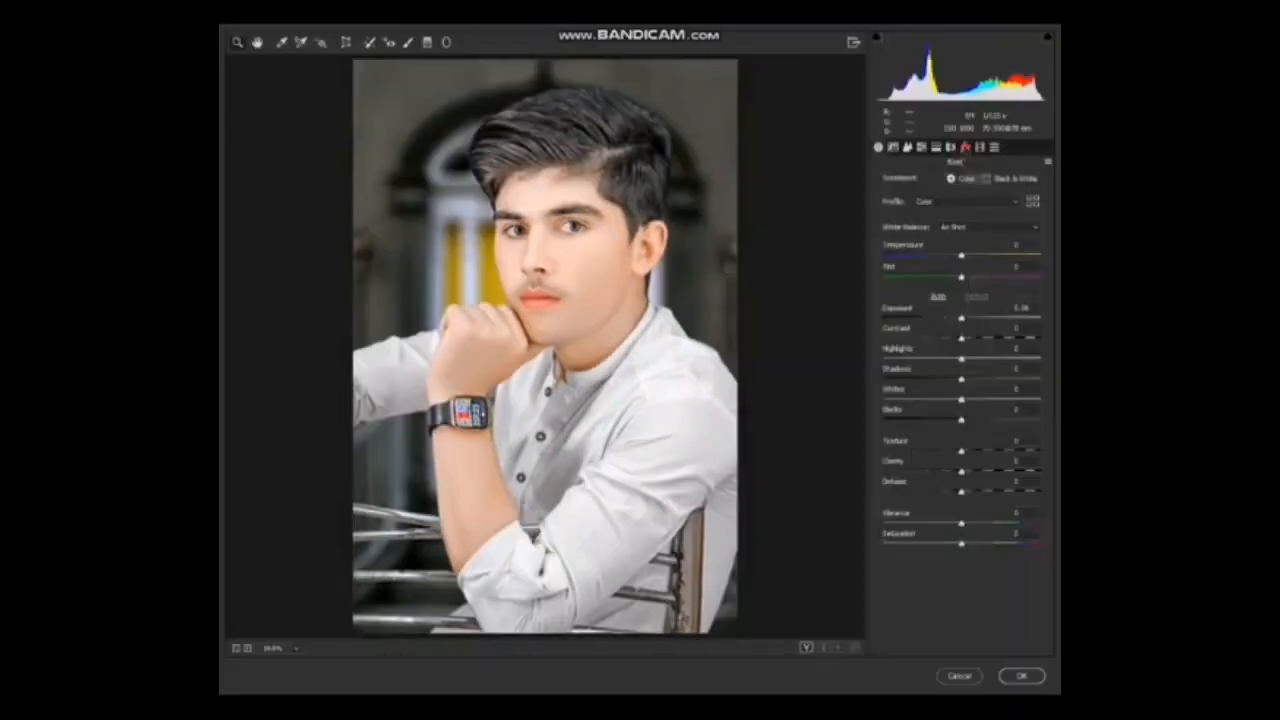
{"action": "left_click", "coordinate": [965, 148]}
{"action": "left_click", "coordinate": [928, 318]}
{"action": "left_click", "coordinate": [937, 340]}
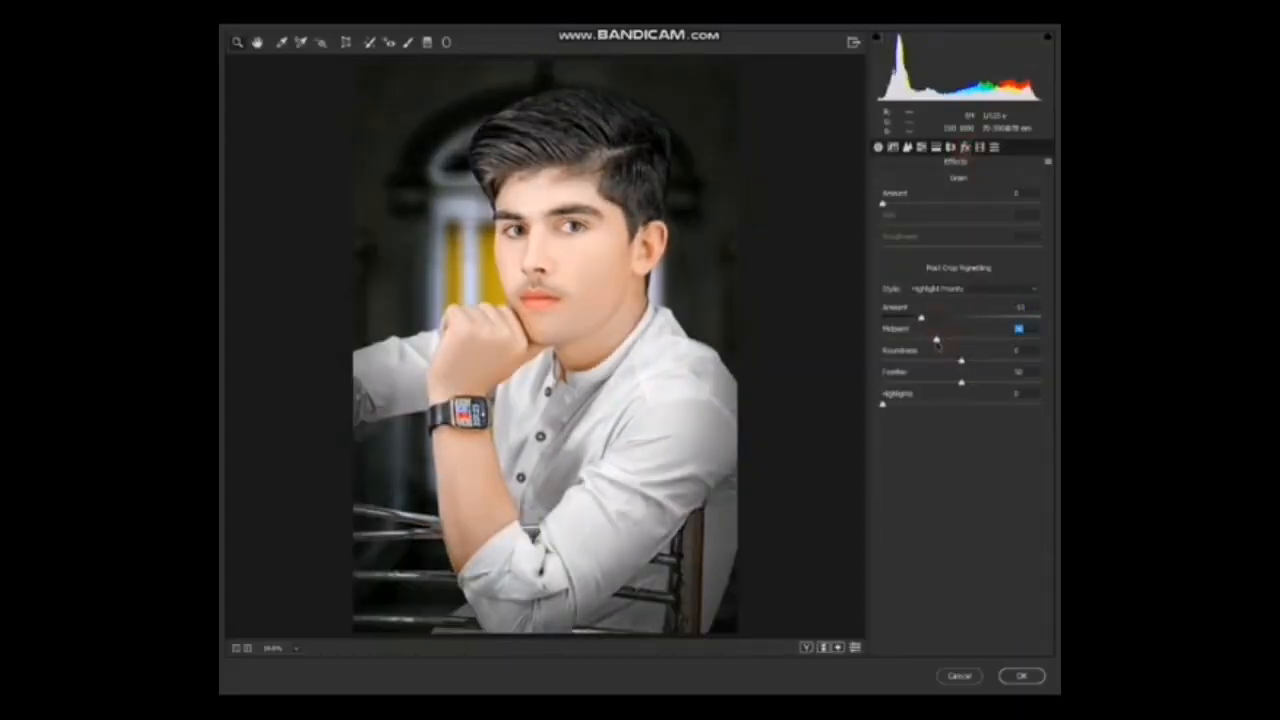
{"action": "left_click_drag", "start_coordinate": [937, 342], "coordinate": [950, 351]}
Raise the calibration saturation of the red primary to +12, green to about +18 and blue slightly, and apply the Camera Raw adjustments.
{"action": "left_click", "coordinate": [994, 148]}
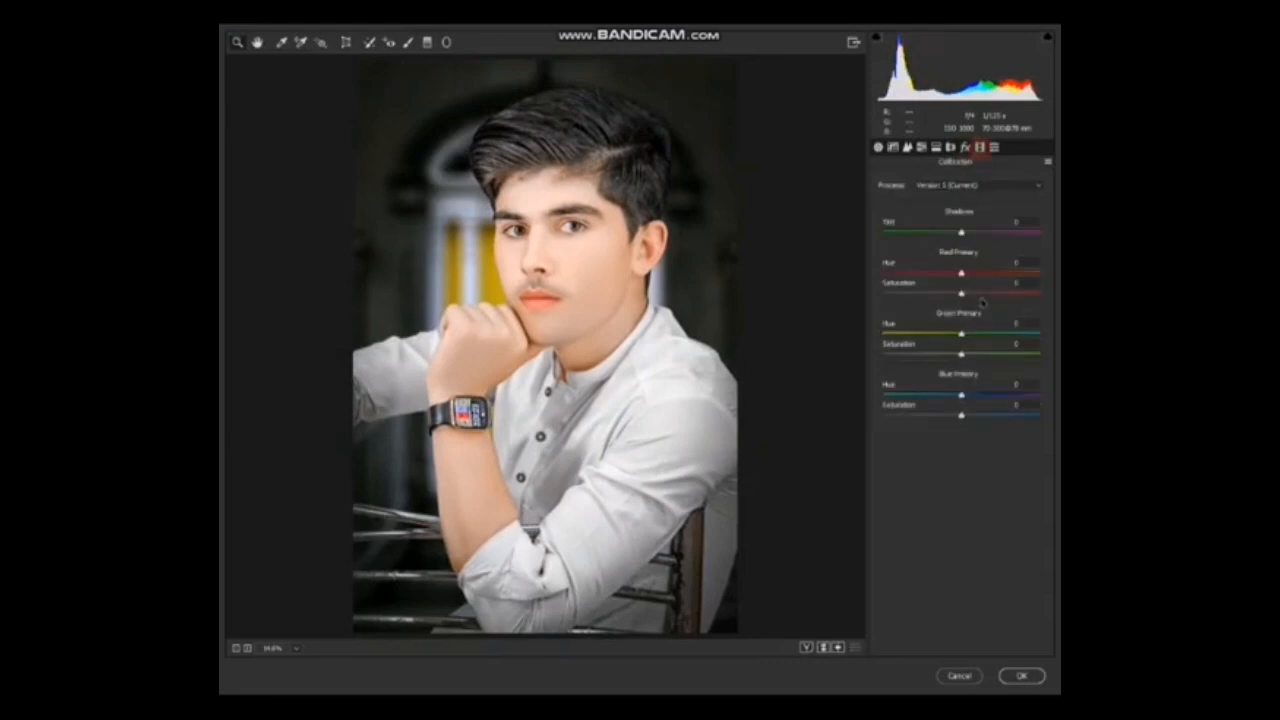
{"action": "left_click", "coordinate": [970, 293]}
{"action": "left_click_drag", "start_coordinate": [967, 354], "coordinate": [976, 354]}
{"action": "left_click", "coordinate": [975, 416]}
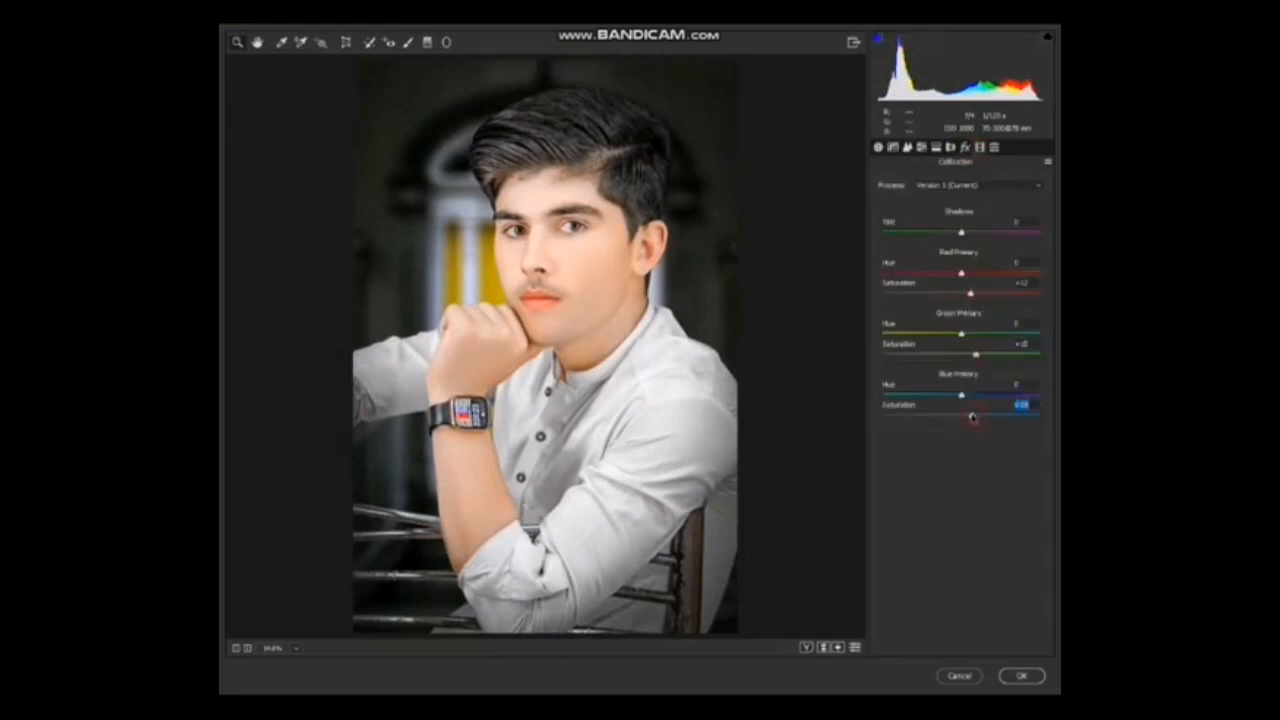
{"action": "key", "text": "Return"}
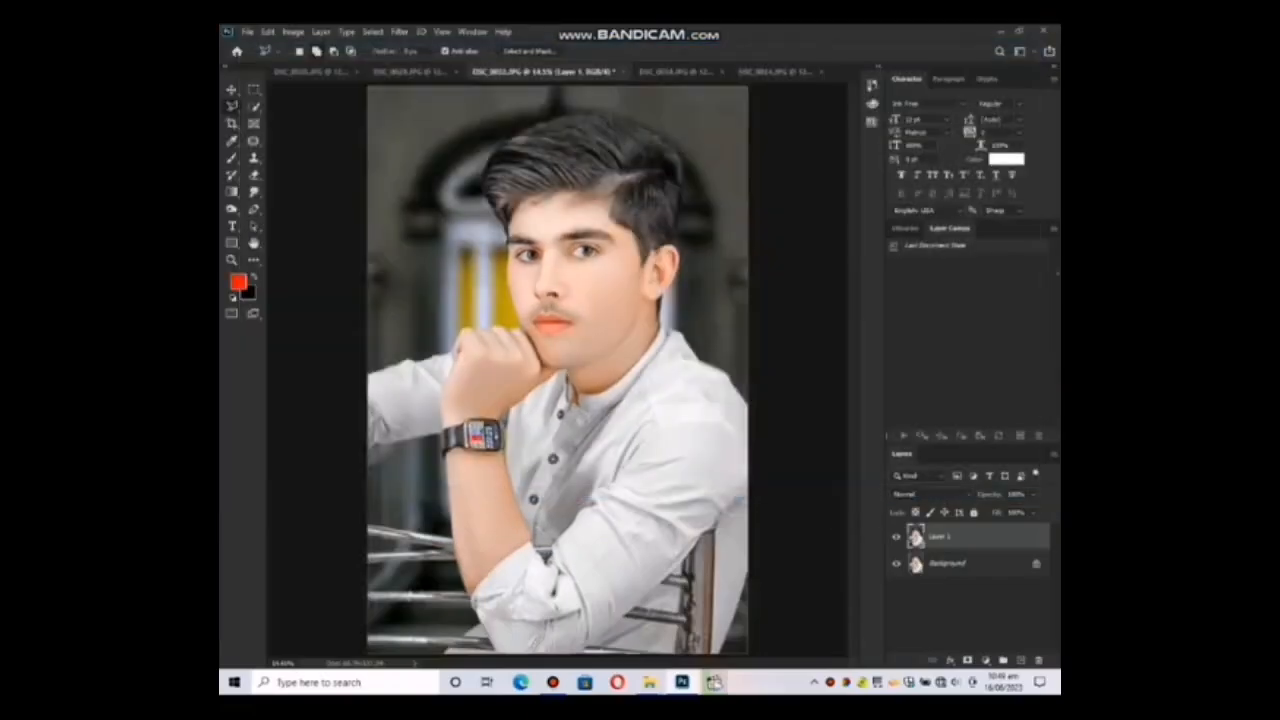
Merge the graded layer down into the Background and duplicate the merged image.
{"action": "left_click", "coordinate": [232, 262]}
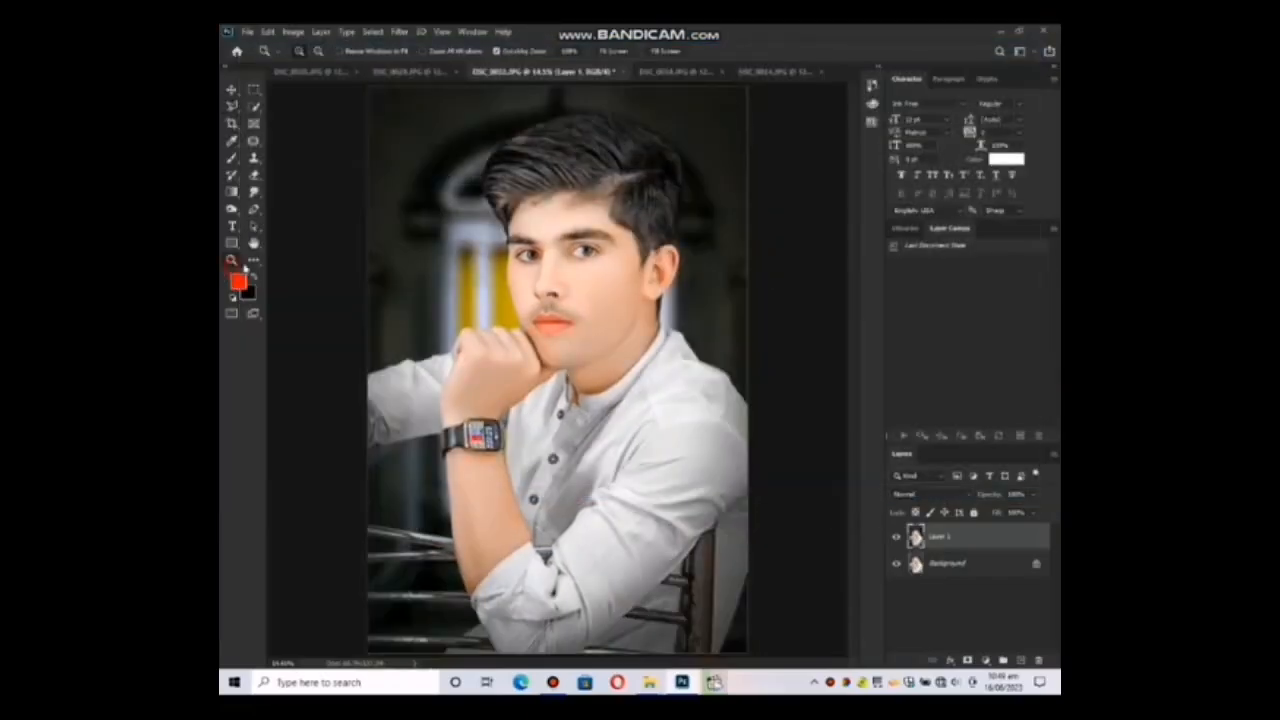
{"action": "key", "text": "ctrl+e"}
{"action": "key", "text": "ctrl+j"}
Add a white inside Stroke layer style as a border around the duplicated image.
{"action": "left_click", "coordinate": [1006, 538]}
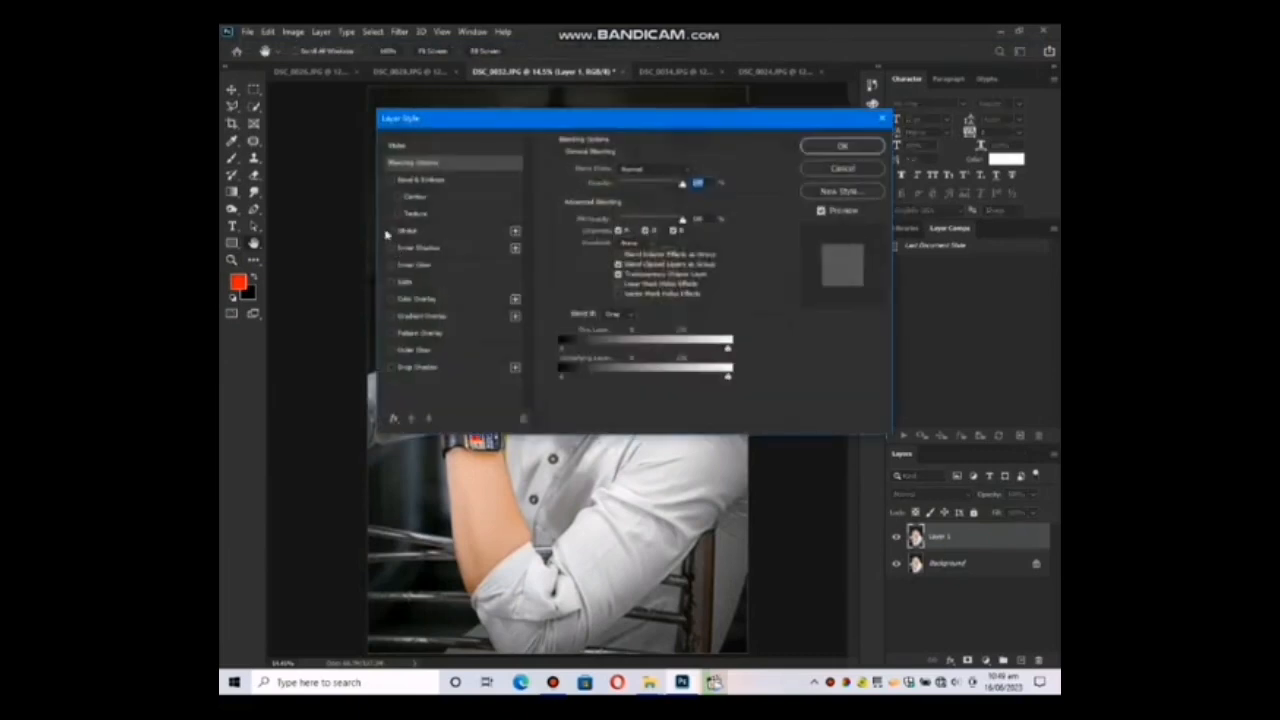
{"action": "left_click", "coordinate": [389, 231]}
{"action": "left_click", "coordinate": [842, 147]}
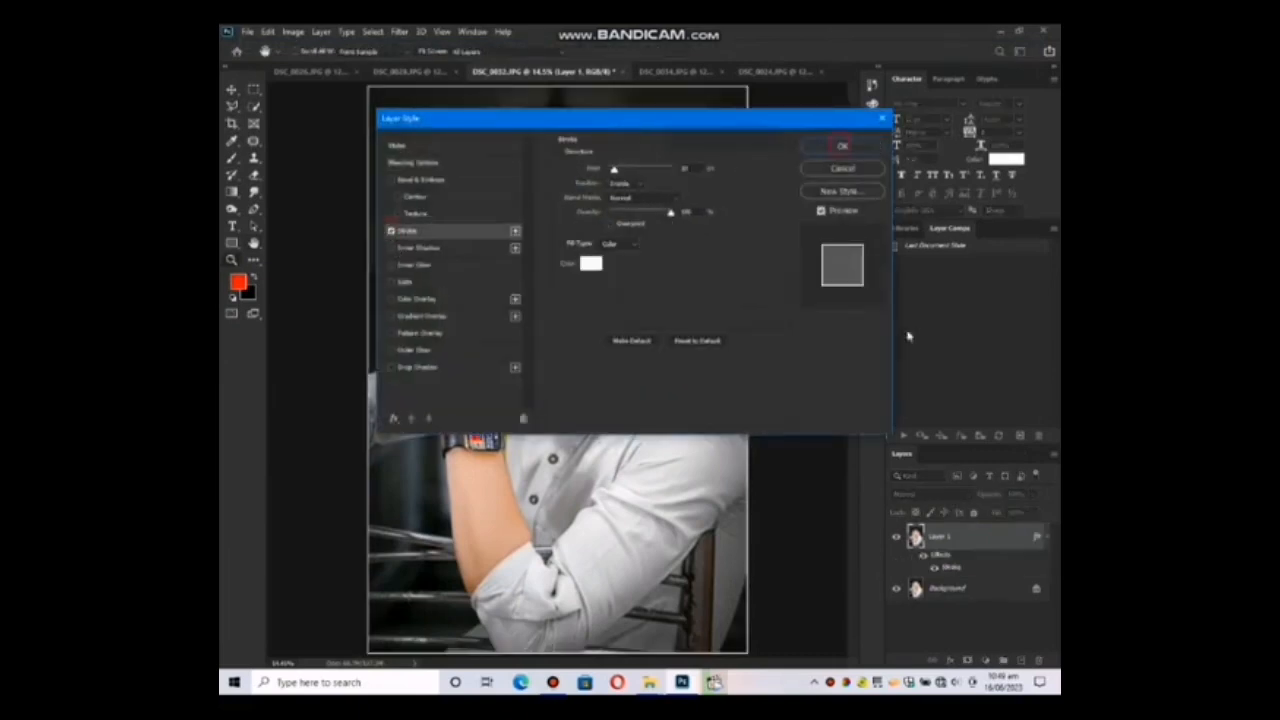
Flatten the bordered image and duplicate it onto a new layer.
{"action": "right_click", "coordinate": [1005, 540]}
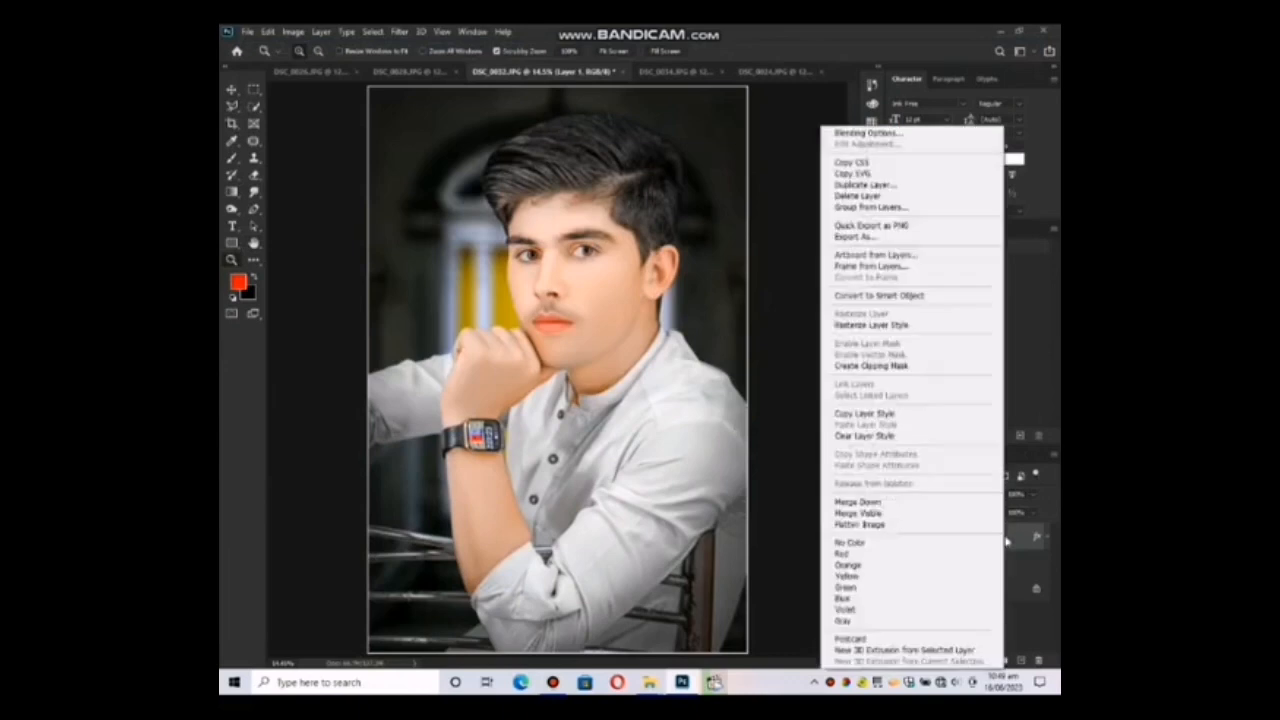
{"action": "left_click", "coordinate": [893, 523]}
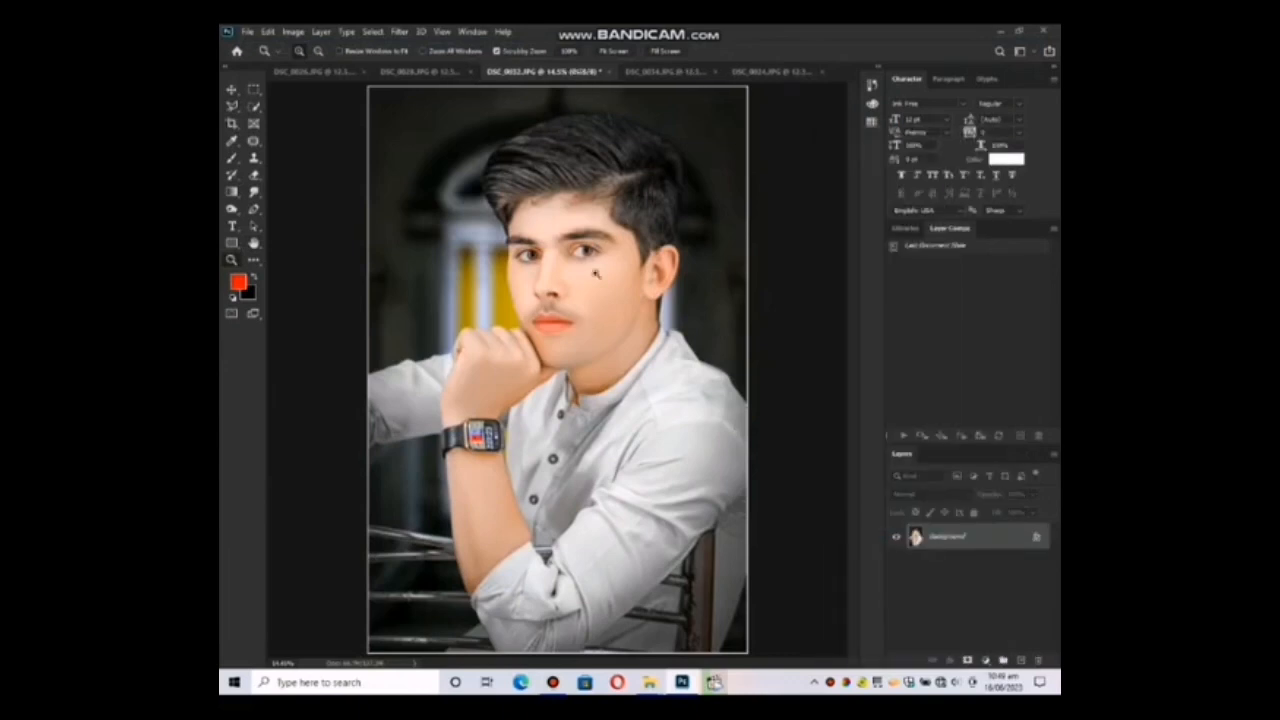
{"action": "key", "text": "ctrl+j"}
Try to cut slits through the outer end of the eyebrow by cloning cheek skin with the Clone Stamp, and undo the strokes.
{"action": "scroll", "coordinate": [600, 280], "scroll_direction": "up", "scroll_amount": 5}
{"action": "scroll", "coordinate": [620, 348], "scroll_direction": "up", "scroll_amount": 4}
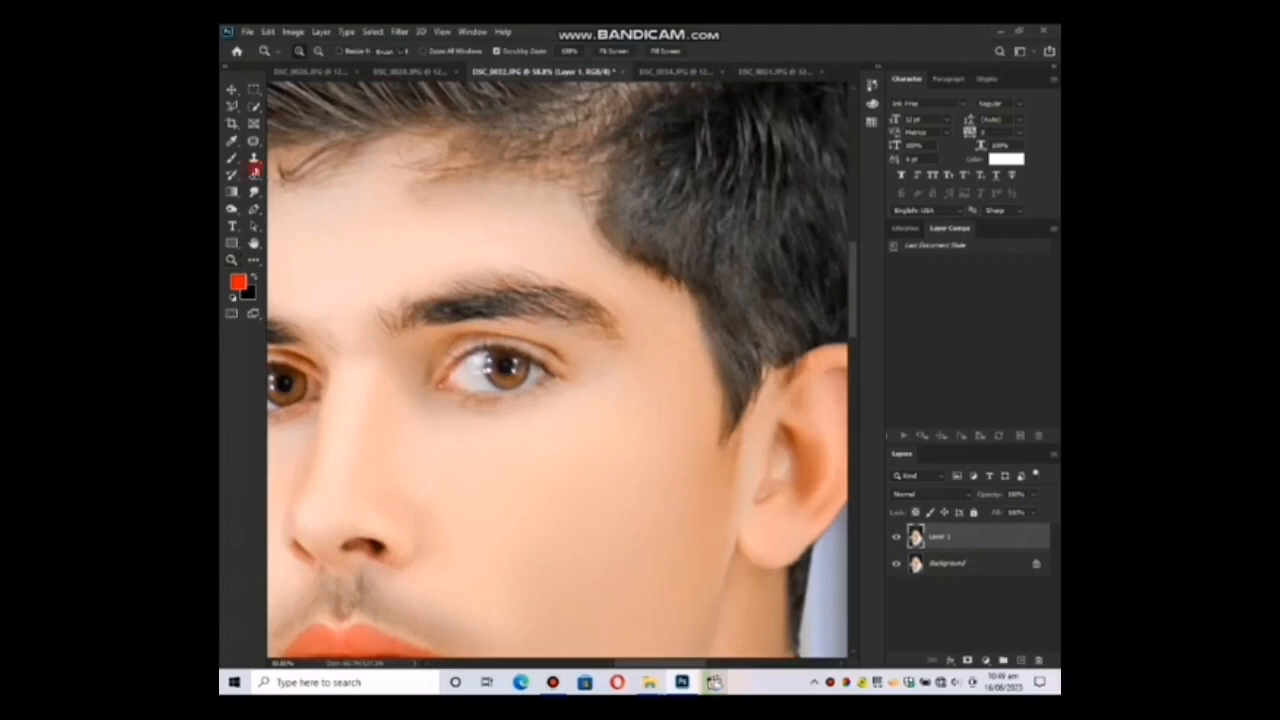
{"action": "left_click", "coordinate": [256, 157]}
{"action": "left_click", "coordinate": [519, 51]}
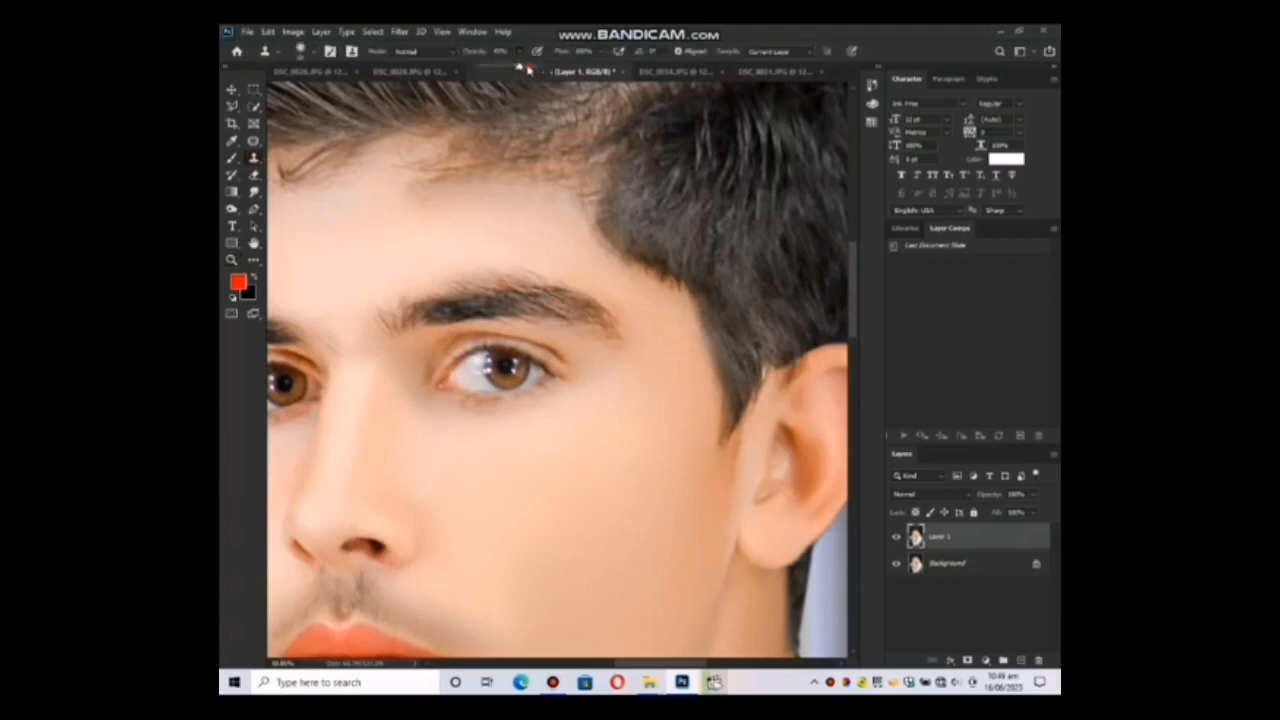
{"action": "left_click_drag", "start_coordinate": [525, 67], "coordinate": [537, 68]}
{"action": "left_click", "coordinate": [640, 427], "text": "alt"}
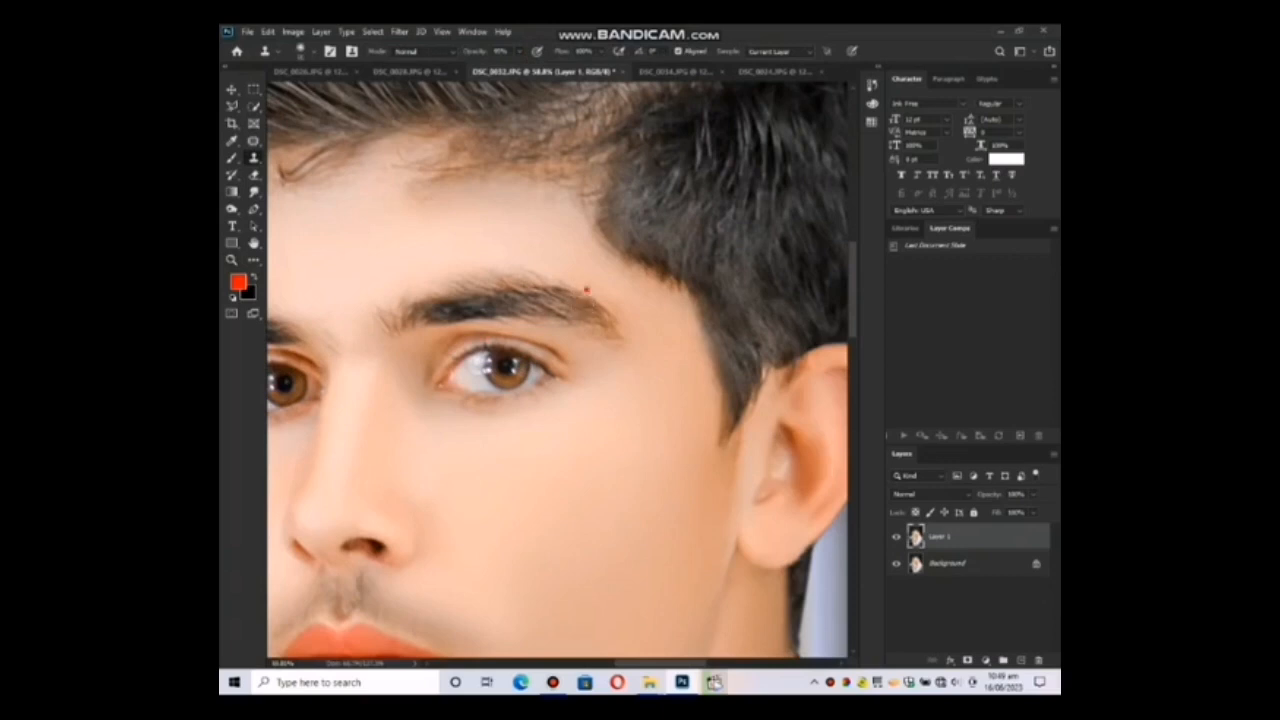
{"action": "mouse_move", "coordinate": [586, 290]}
{"action": "left_mouse_down"}
{"action": "mouse_move", "coordinate": [554, 322]}
{"action": "mouse_move", "coordinate": [597, 330]}
{"action": "mouse_move", "coordinate": [565, 326]}
{"action": "left_mouse_up"}
{"action": "key", "text": "ctrl+z"}
{"action": "left_click_drag", "start_coordinate": [584, 280], "coordinate": [551, 325]}
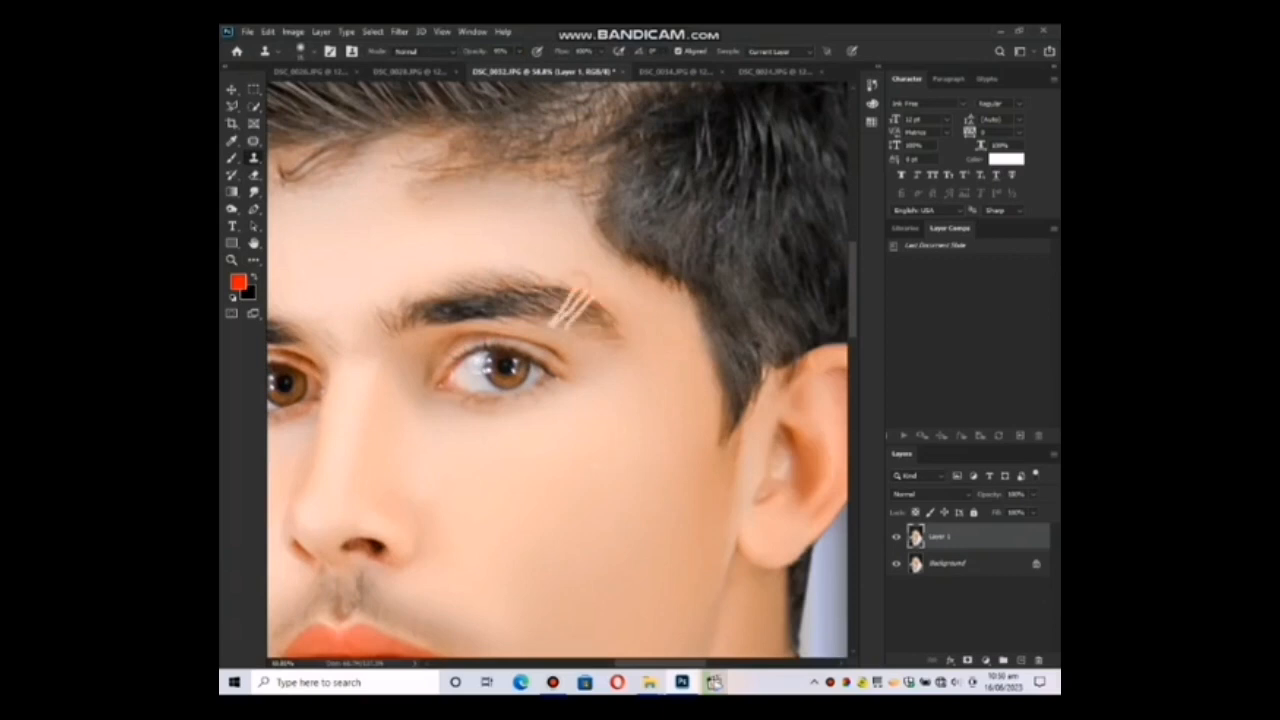
{"action": "key", "text": "ctrl+z"}
{"action": "key", "text": "ctrl+z"}
{"action": "key", "text": "ctrl+z"}
{"action": "key", "text": "l"}
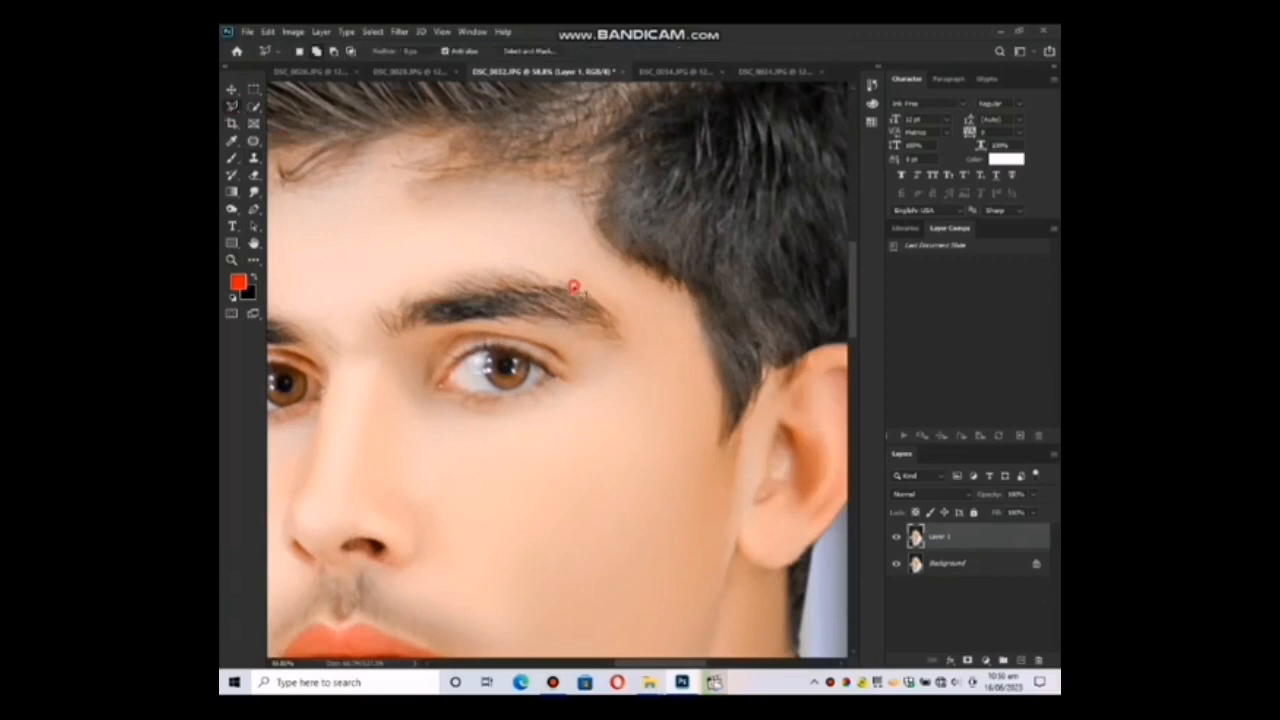
{"action": "left_click", "coordinate": [574, 287]}
{"action": "left_click", "coordinate": [574, 287]}
{"action": "left_click", "coordinate": [577, 287]}
{"action": "left_click", "coordinate": [568, 283]}
{"action": "left_click", "coordinate": [578, 285]}
{"action": "right_click", "coordinate": [648, 320]}
{"action": "left_click", "coordinate": [665, 349]}
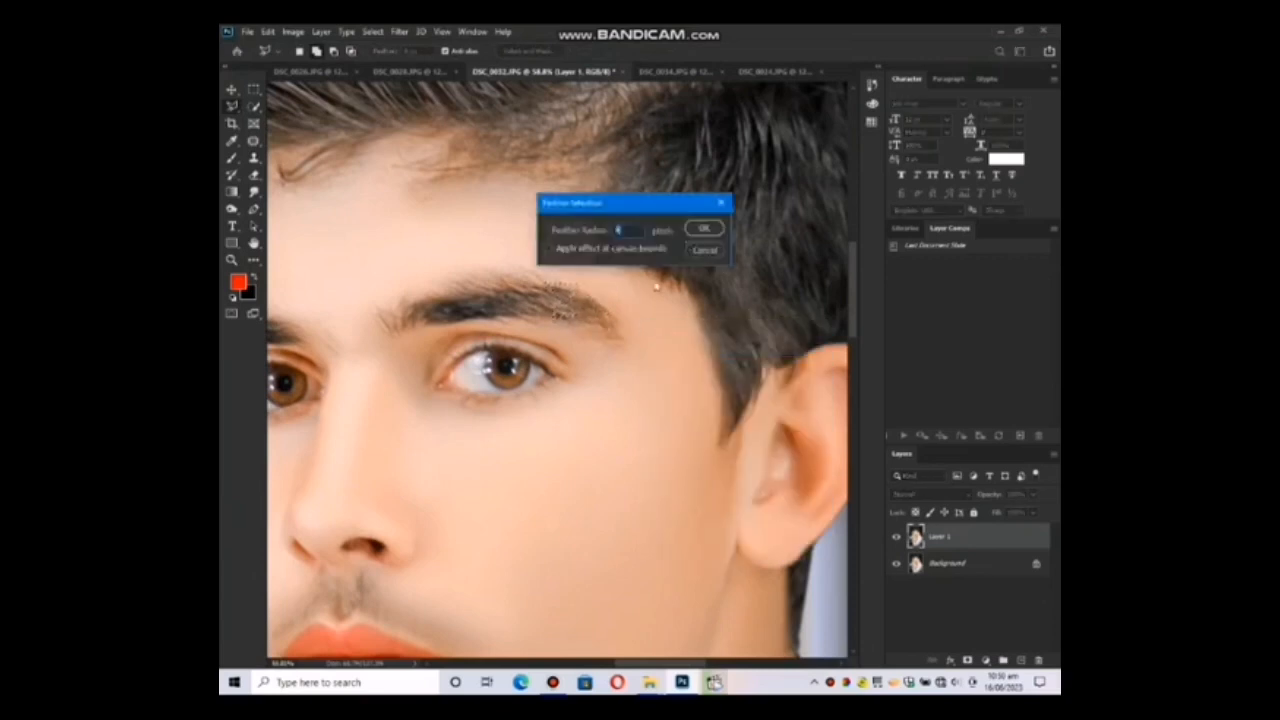
{"action": "left_click", "coordinate": [703, 228]}
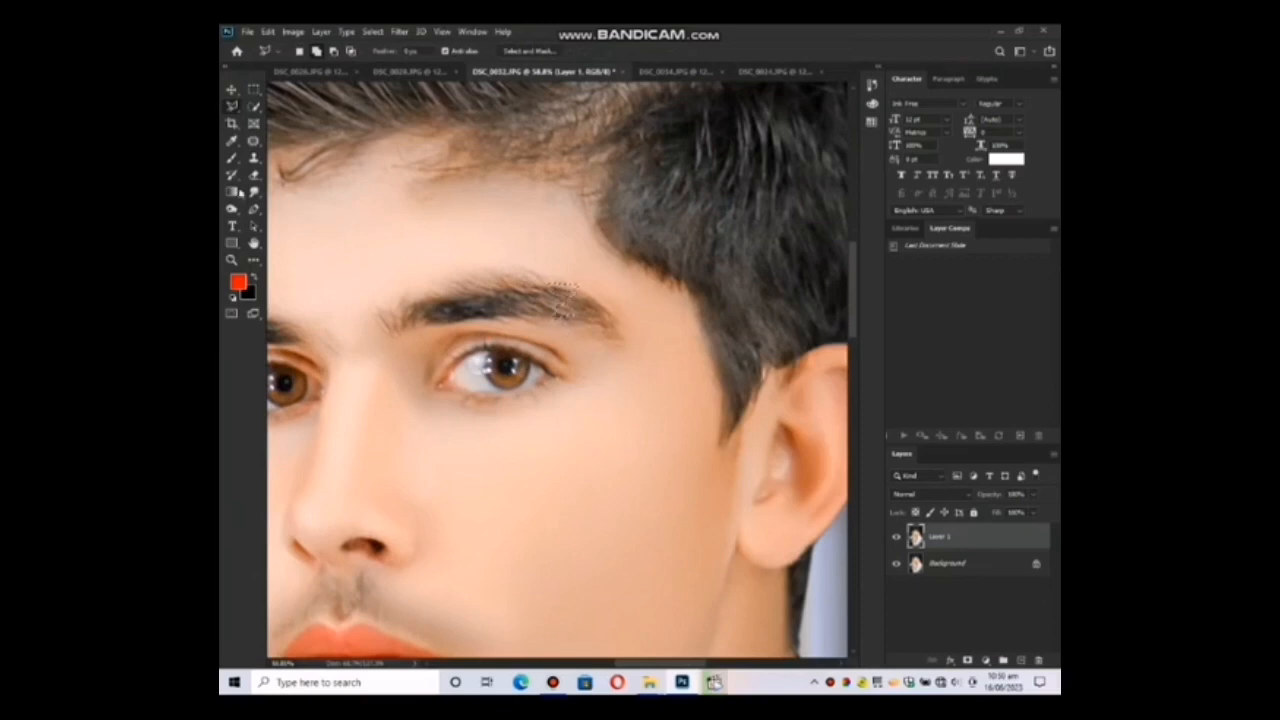
{"action": "right_click", "coordinate": [491, 281]}
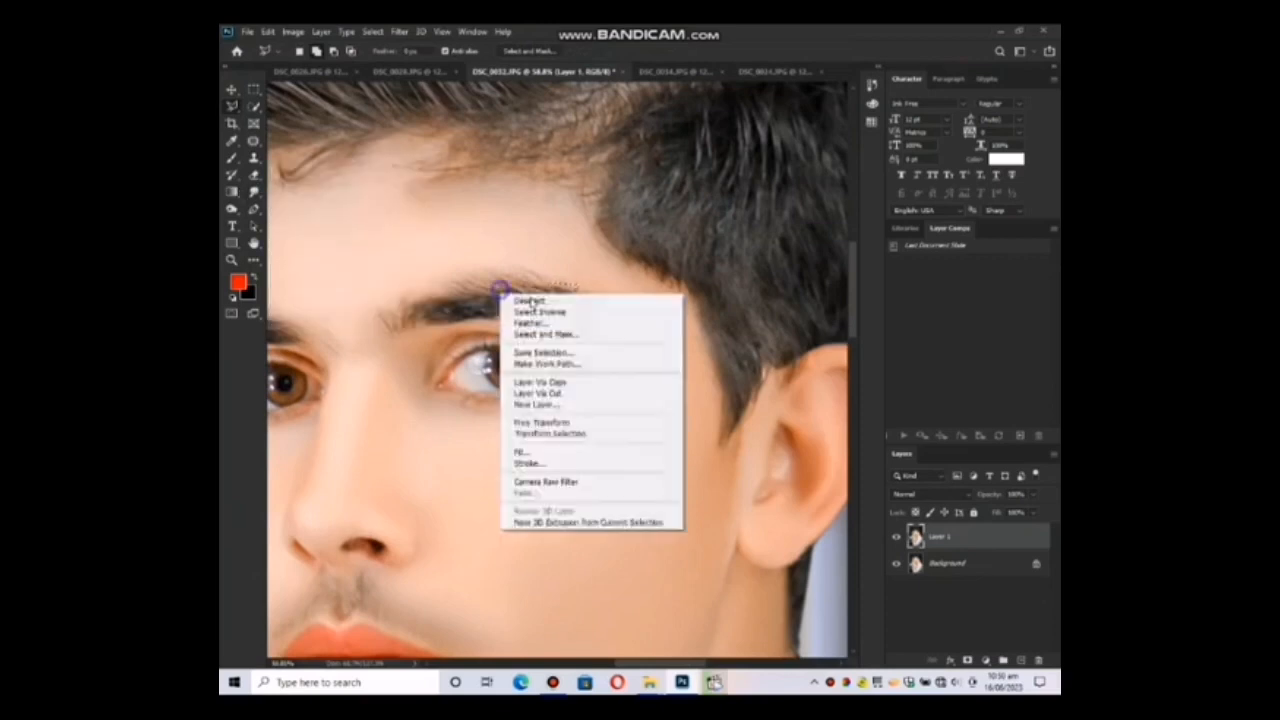
{"action": "left_click", "coordinate": [515, 294]}
Clone sampled cheek skin across the outer end of the eyebrow with the Clone Stamp to cut crossing slits.
{"action": "left_click", "coordinate": [253, 158]}
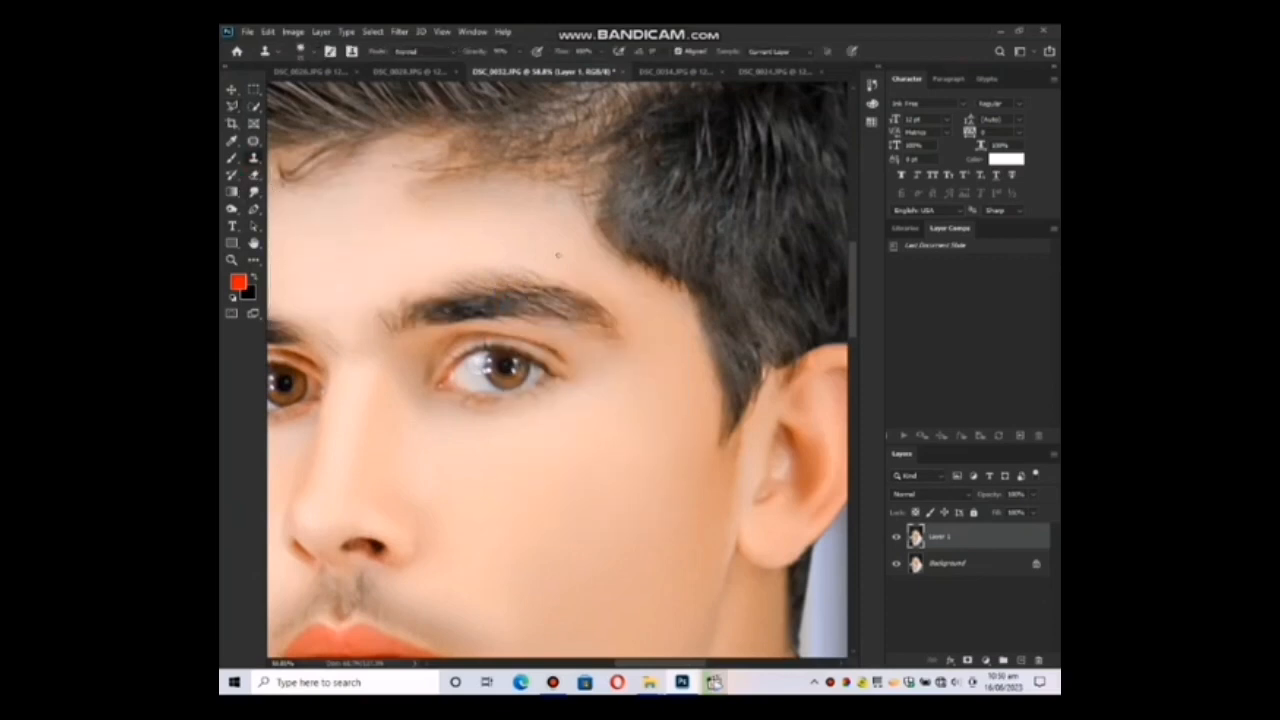
{"action": "left_click", "coordinate": [605, 417]}
{"action": "mouse_move", "coordinate": [578, 287]}
{"action": "left_mouse_down"}
{"action": "mouse_move", "coordinate": [564, 297]}
{"action": "mouse_move", "coordinate": [575, 314]}
{"action": "left_mouse_up"}
Lower the opacity of the eyebrow-slit layer to soften the slits and merge it down into the Background.
{"action": "key", "text": "z"}
{"action": "left_click_drag", "start_coordinate": [630, 392], "coordinate": [617, 391]}
{"action": "right_click", "coordinate": [590, 378]}
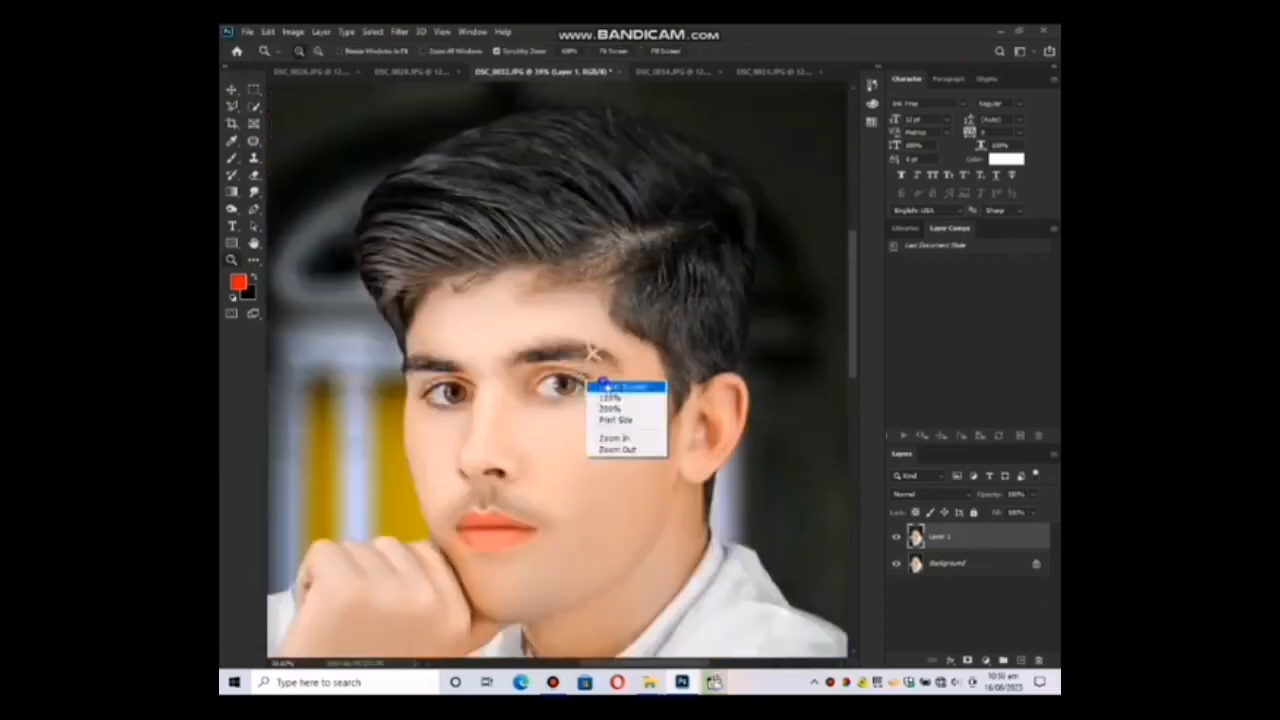
{"action": "left_click", "coordinate": [609, 386]}
{"action": "left_click_drag", "start_coordinate": [981, 500], "coordinate": [947, 499]}
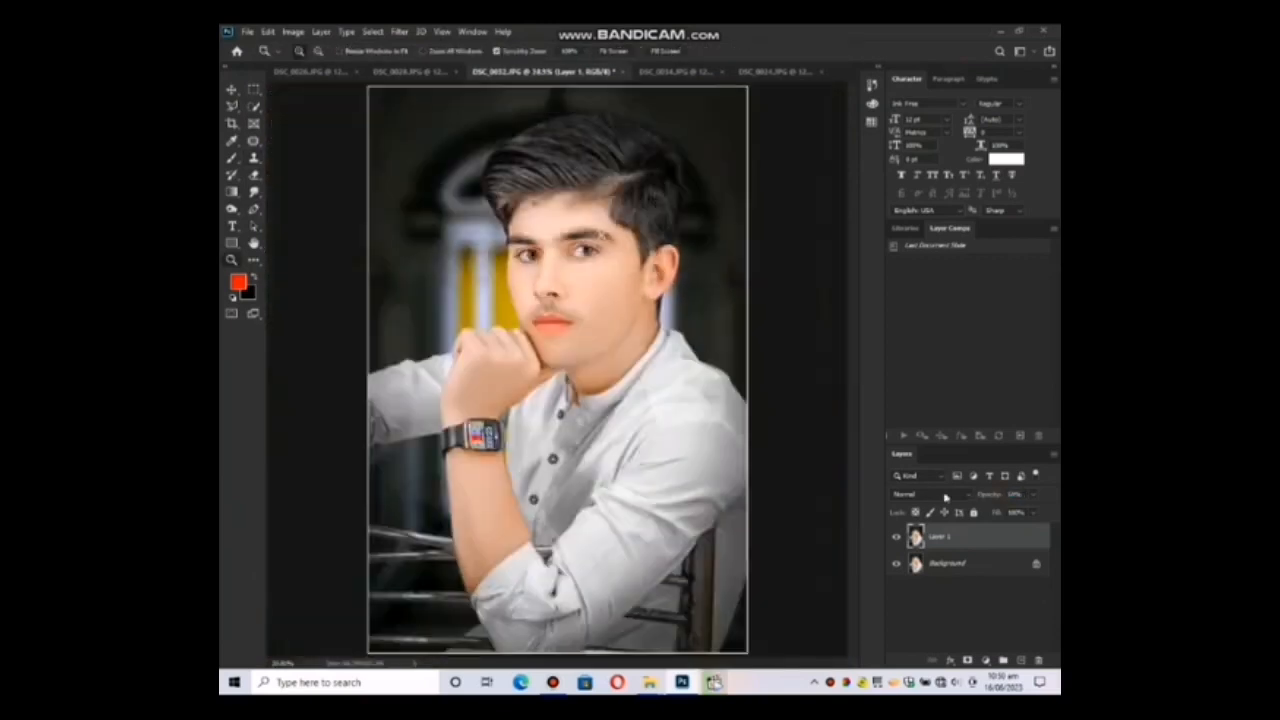
{"action": "left_click", "coordinate": [608, 245]}
{"action": "left_click", "coordinate": [615, 276]}
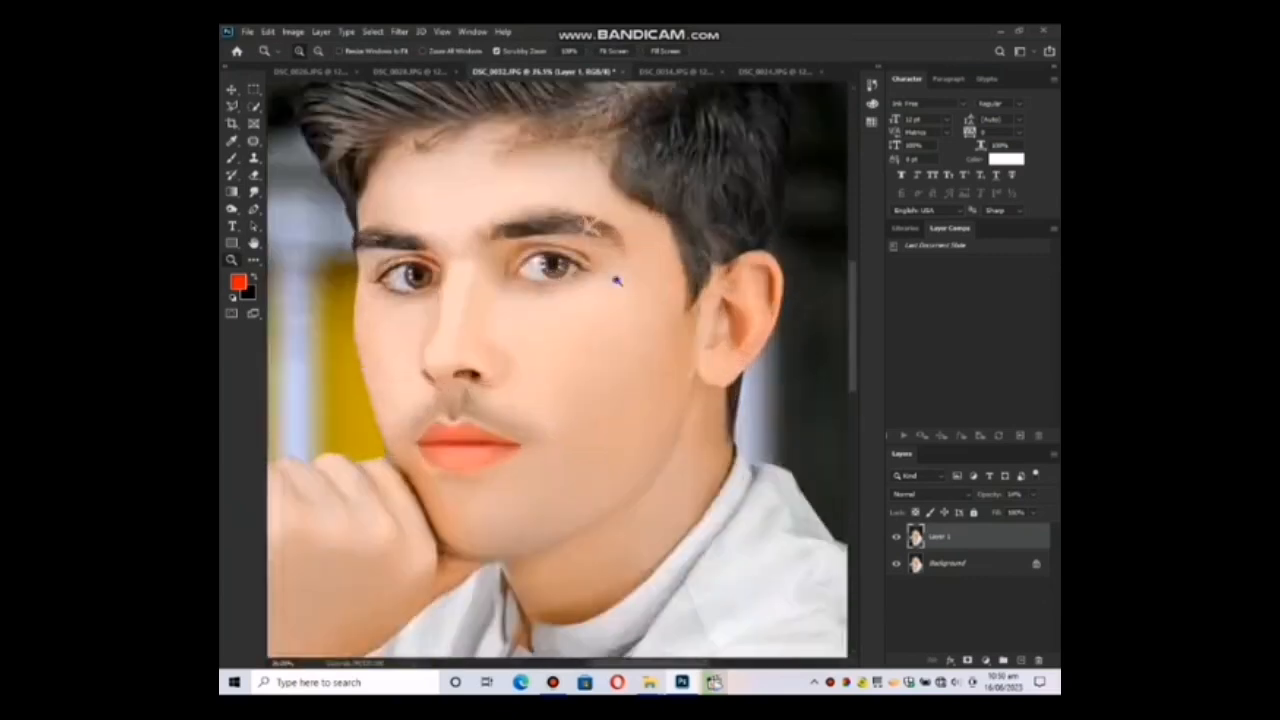
{"action": "right_click", "coordinate": [610, 276]}
{"action": "left_click", "coordinate": [634, 284]}
{"action": "key", "text": "ctrl+e"}
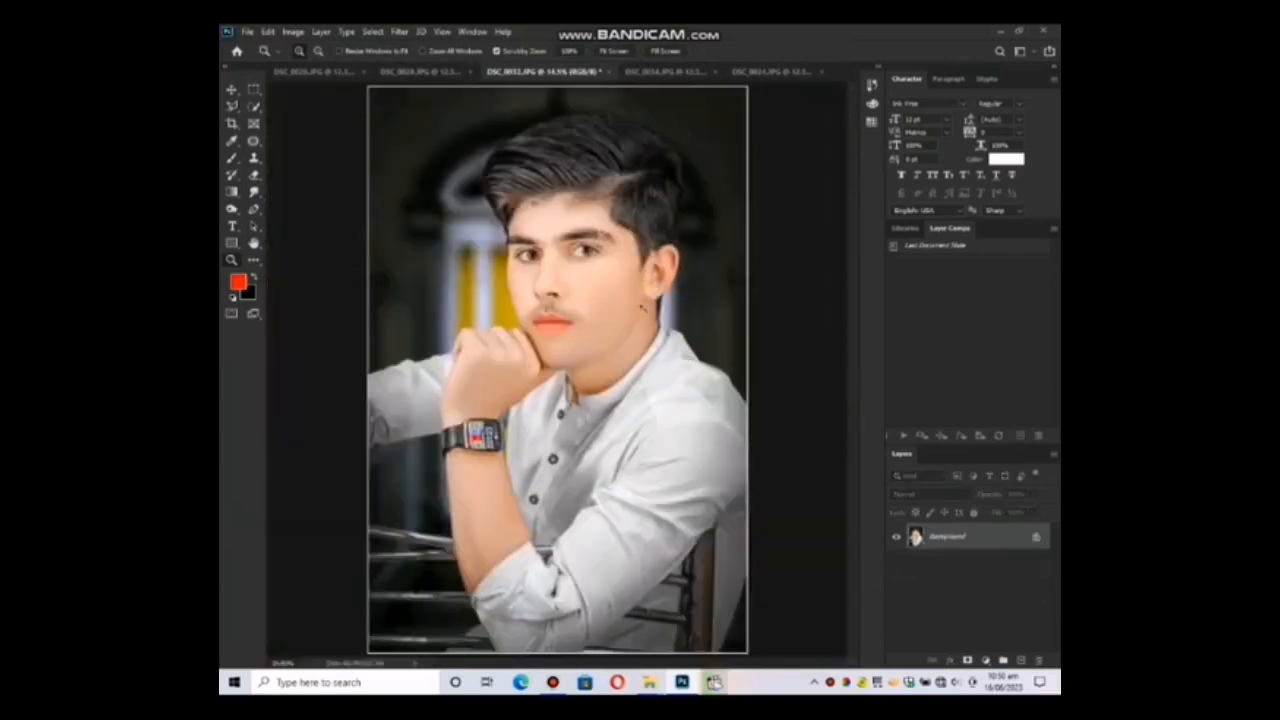
Darken the lower lash lines on a duplicate layer with a small Burn brush set to Midtones, and merge it into the Background.
{"action": "left_click_drag", "start_coordinate": [585, 250], "coordinate": [614, 356]}
{"action": "key", "text": "ctrl+j"}
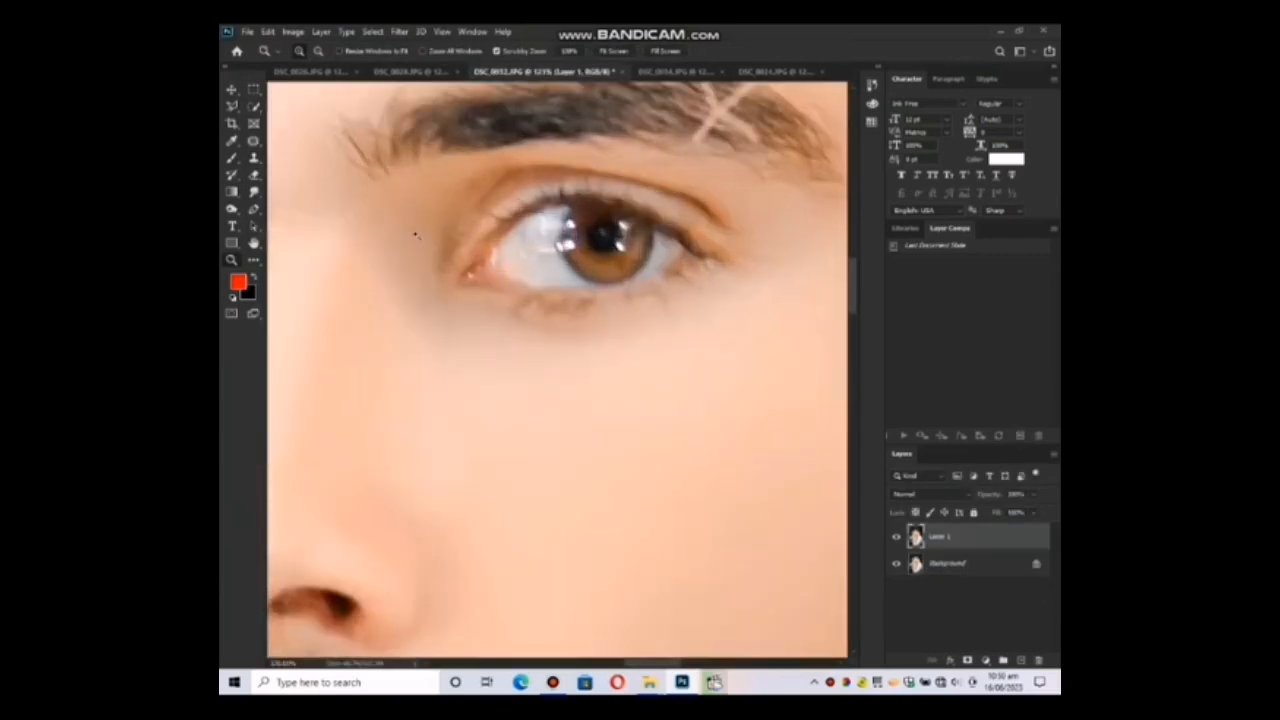
{"action": "left_click", "coordinate": [231, 209]}
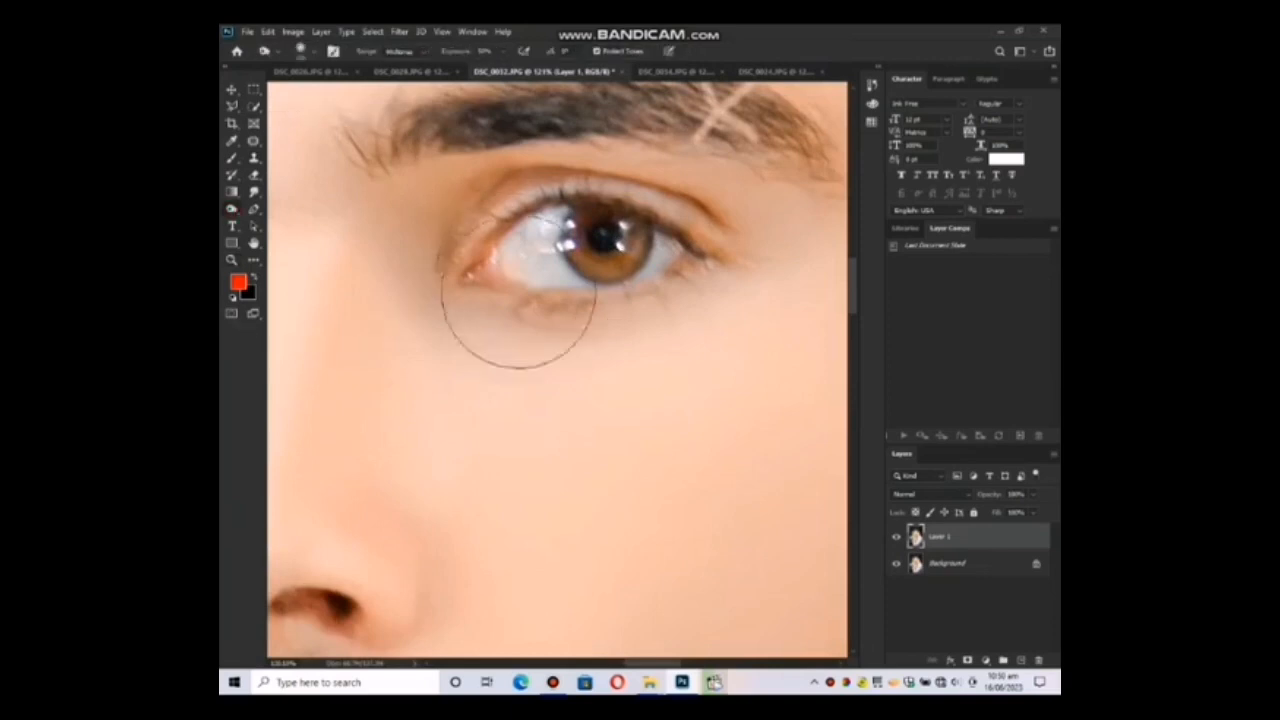
{"action": "key", "text": "bracketleft"}
{"action": "key", "text": "bracketleft"}
{"action": "key", "text": "bracketleft"}
{"action": "key", "text": "bracketleft"}
{"action": "key", "text": "bracketleft"}
{"action": "mouse_move", "coordinate": [466, 281]}
{"action": "left_mouse_down"}
{"action": "mouse_move", "coordinate": [590, 298]}
{"action": "mouse_move", "coordinate": [656, 292]}
{"action": "left_mouse_up"}
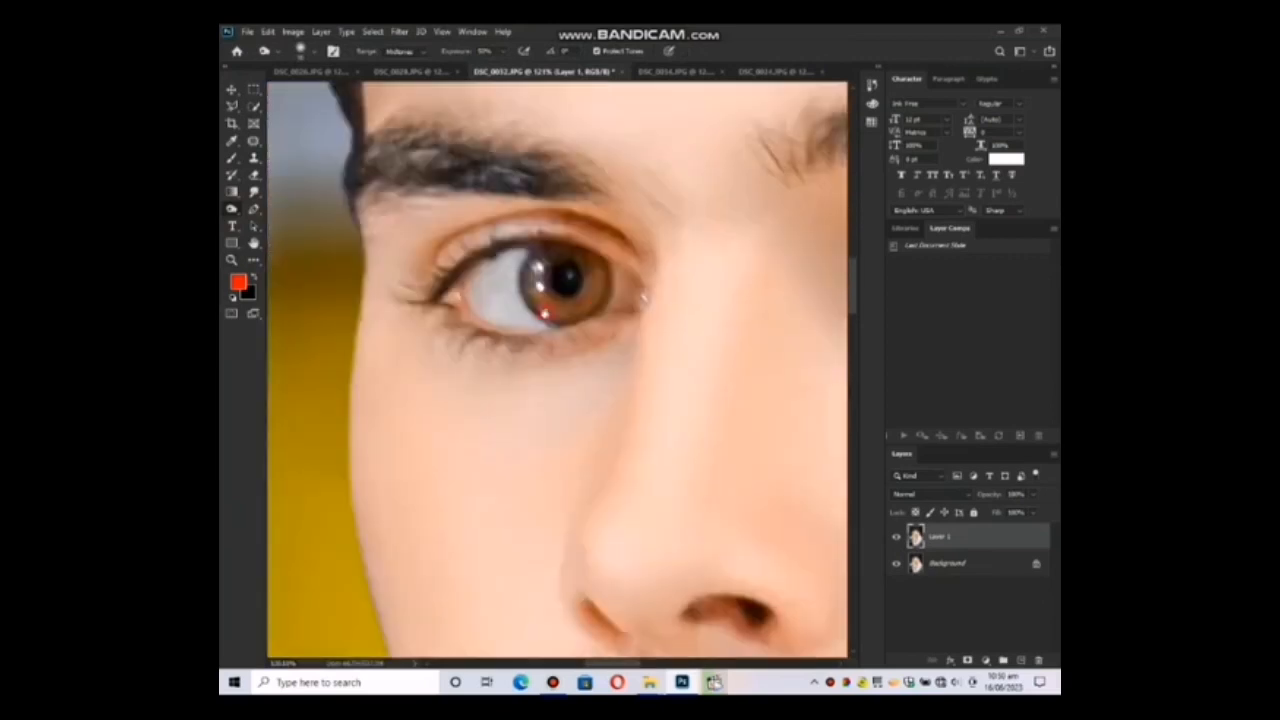
{"action": "key", "text": "z"}
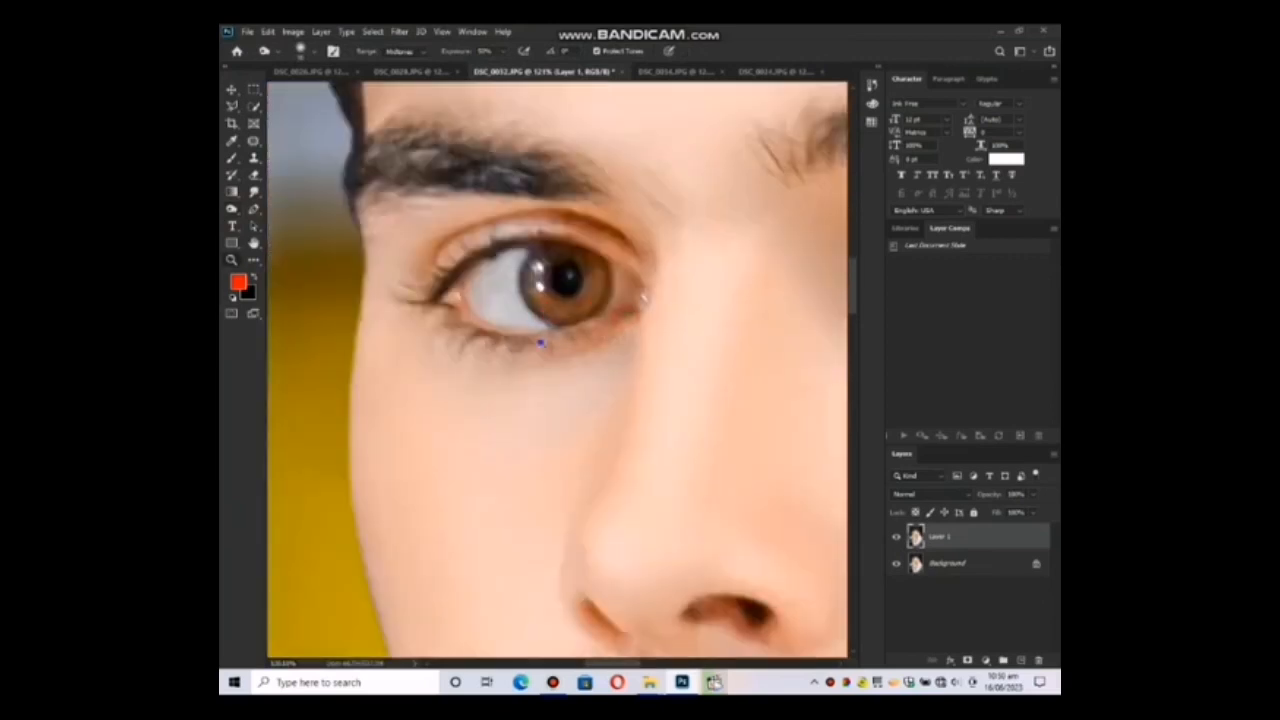
{"action": "key", "text": "ctrl+0"}
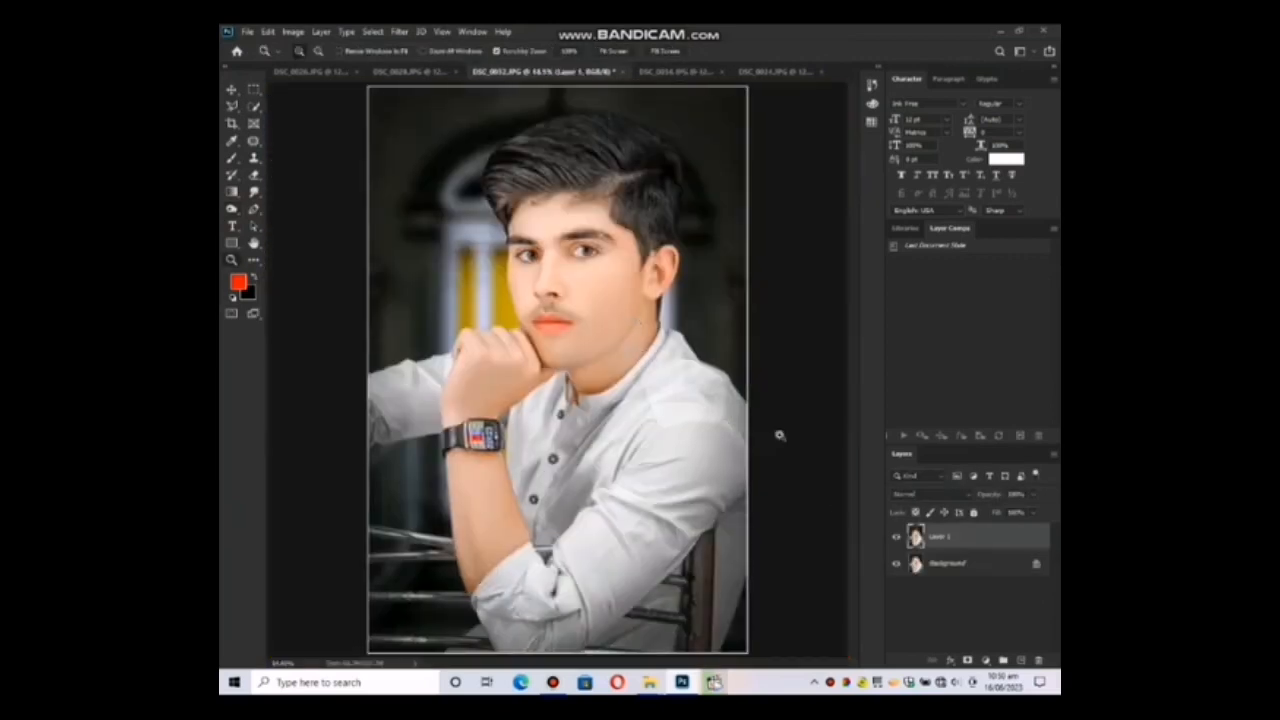
{"action": "key", "text": "ctrl+e"}
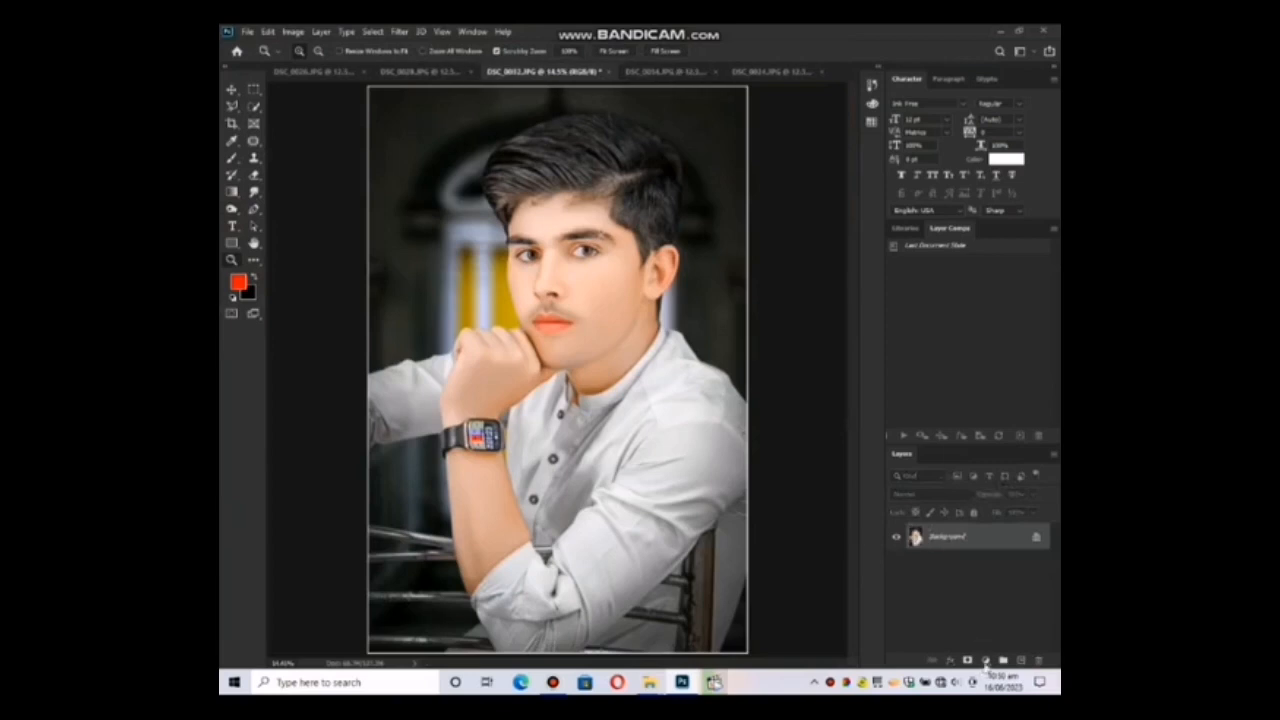
Add a Selective Color adjustment layer and shift the Blacks toward a cool blue tone.
{"action": "left_click", "coordinate": [984, 662]}
{"action": "left_click", "coordinate": [988, 651]}
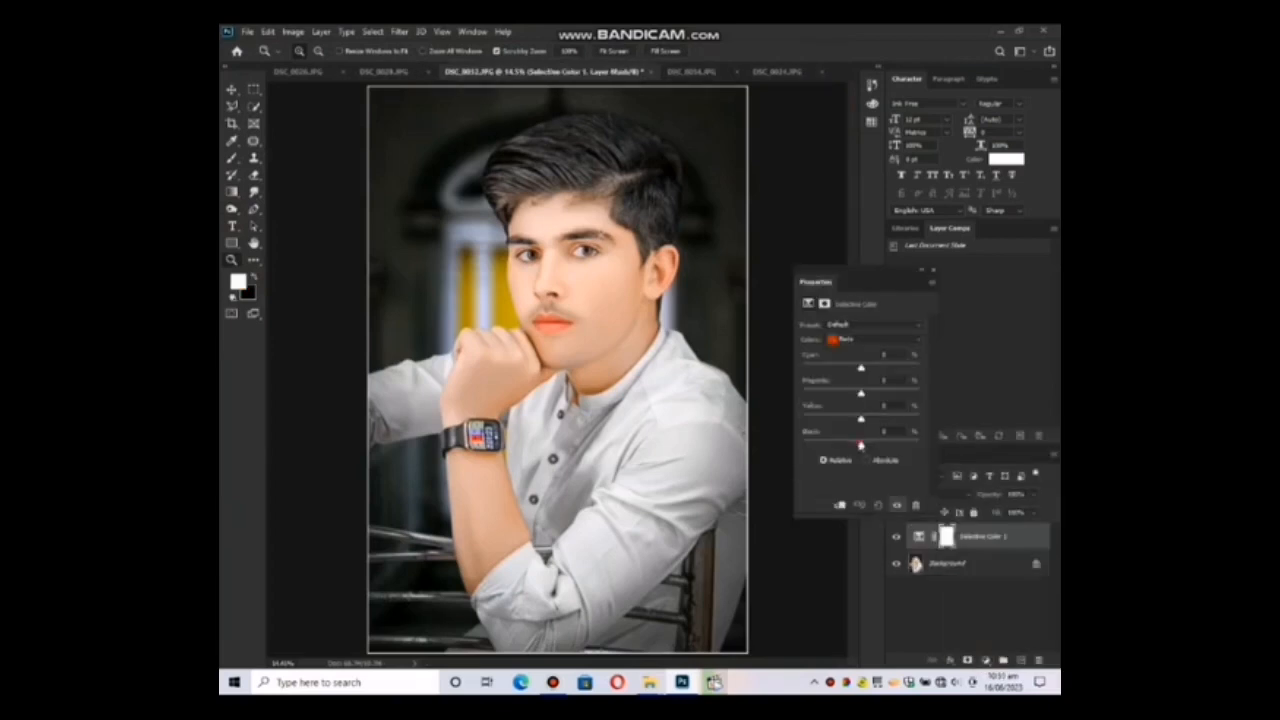
{"action": "left_click", "coordinate": [858, 340]}
{"action": "left_click", "coordinate": [862, 440]}
{"action": "left_click_drag", "start_coordinate": [862, 441], "coordinate": [863, 447]}
{"action": "left_click", "coordinate": [860, 421]}
{"action": "left_click_drag", "start_coordinate": [863, 397], "coordinate": [862, 399]}
Adjust the Whites in the Selective Color layer by reducing cyan and yellow, raising magenta and slightly raising black.
{"action": "left_click", "coordinate": [871, 340]}
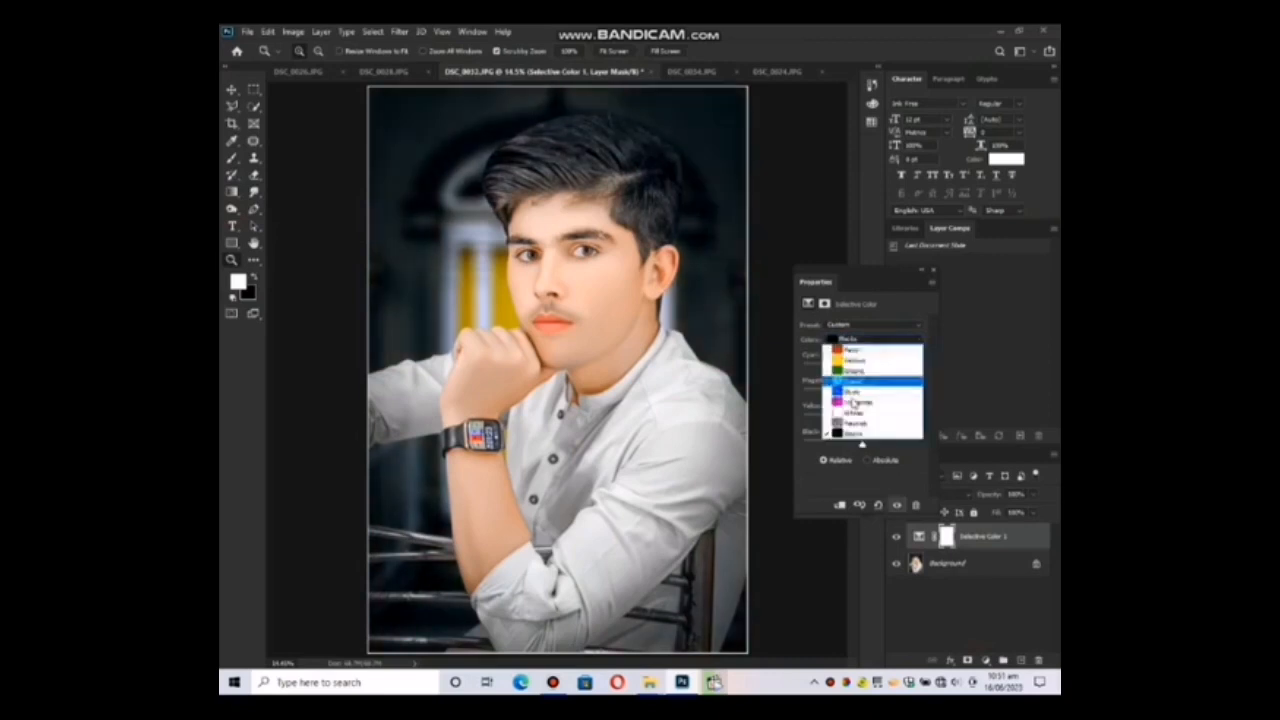
{"action": "left_click", "coordinate": [854, 412]}
{"action": "left_click_drag", "start_coordinate": [863, 447], "coordinate": [858, 420]}
{"action": "left_click", "coordinate": [867, 396]}
{"action": "left_click_drag", "start_coordinate": [859, 372], "coordinate": [855, 368]}
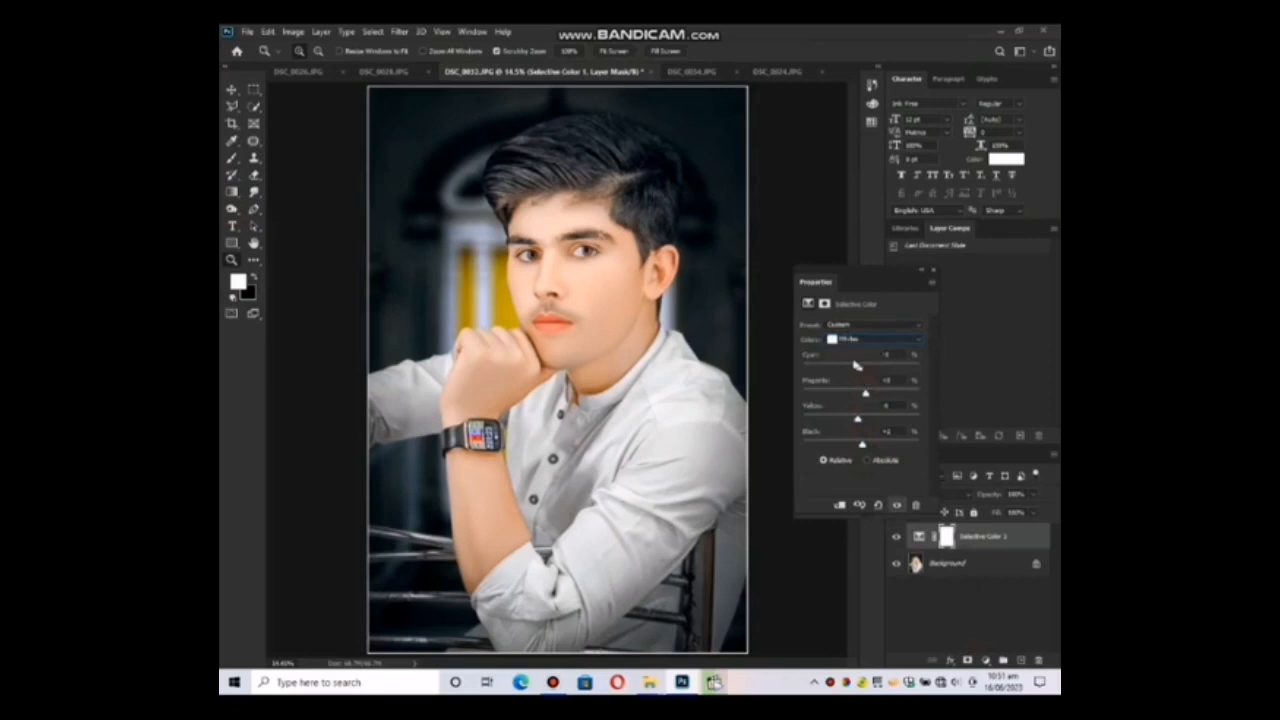
{"action": "left_click", "coordinate": [934, 271]}
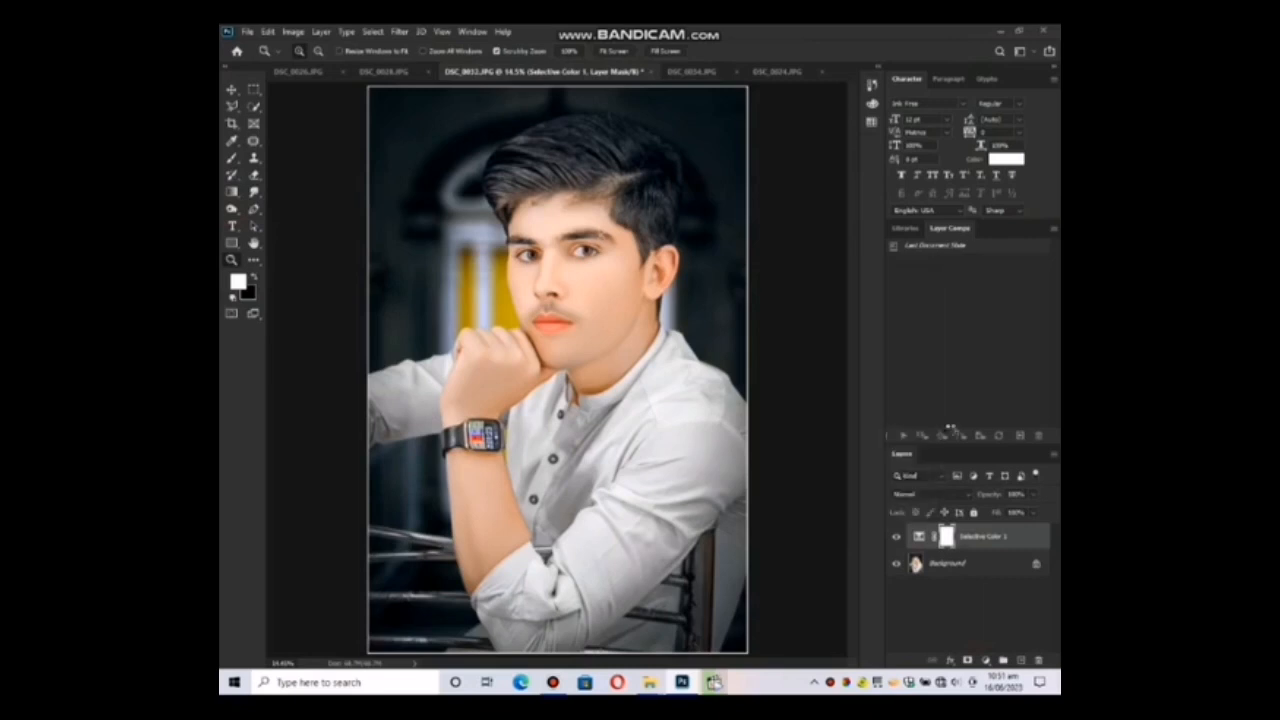
Merge the Selective Color layer into the Background, then duplicate the merged image and merge the copy down.
{"action": "key", "text": "ctrl+e"}
{"action": "key", "text": "ctrl+j"}
{"action": "key", "text": "ctrl+e"}
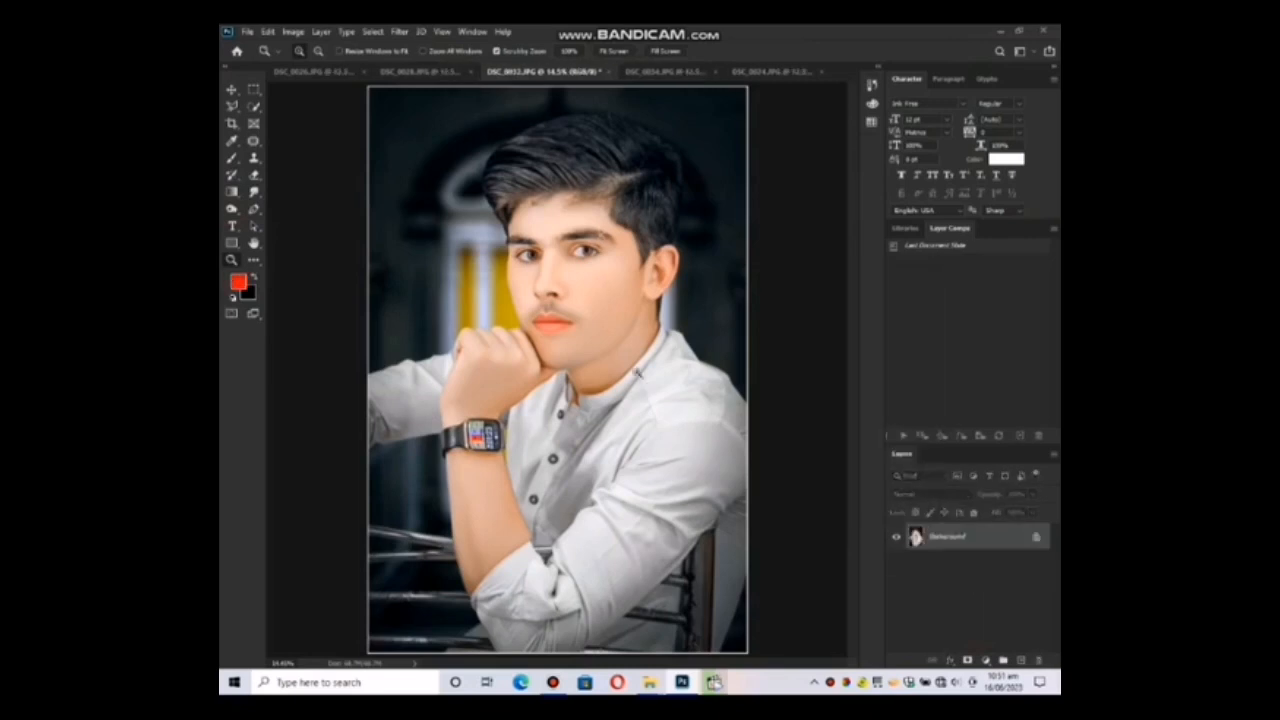